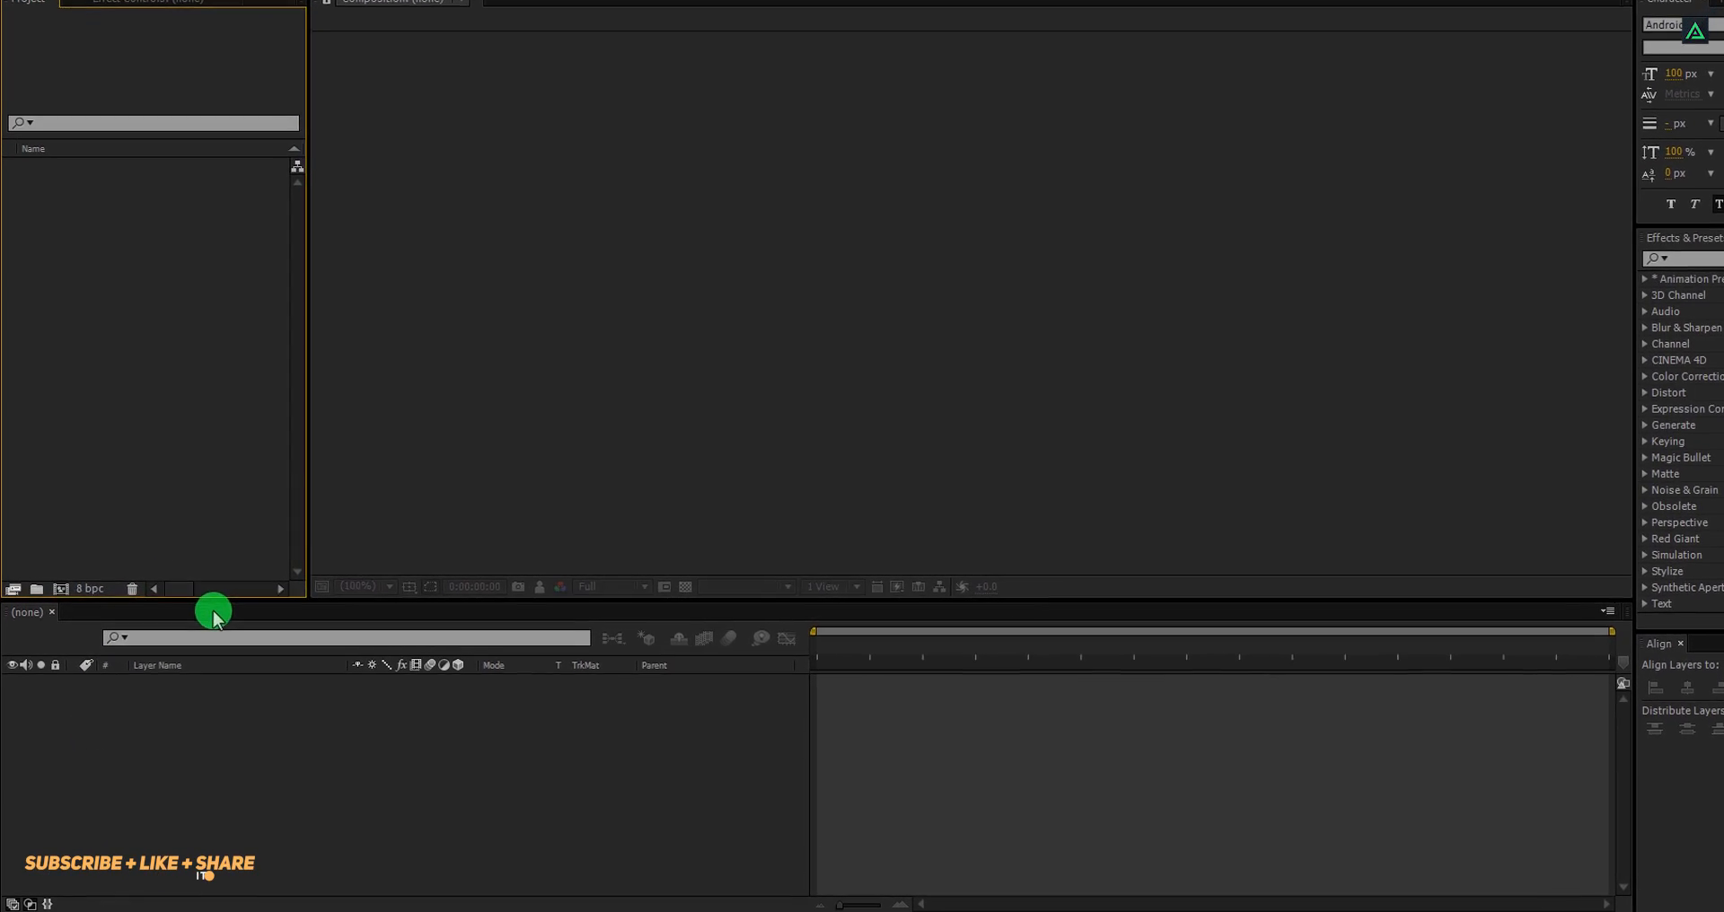
Create a new composition named Cinematic_Film_Title at 1920 x 854, 24 fps, 10 seconds long with a black background.
click(79, 494)
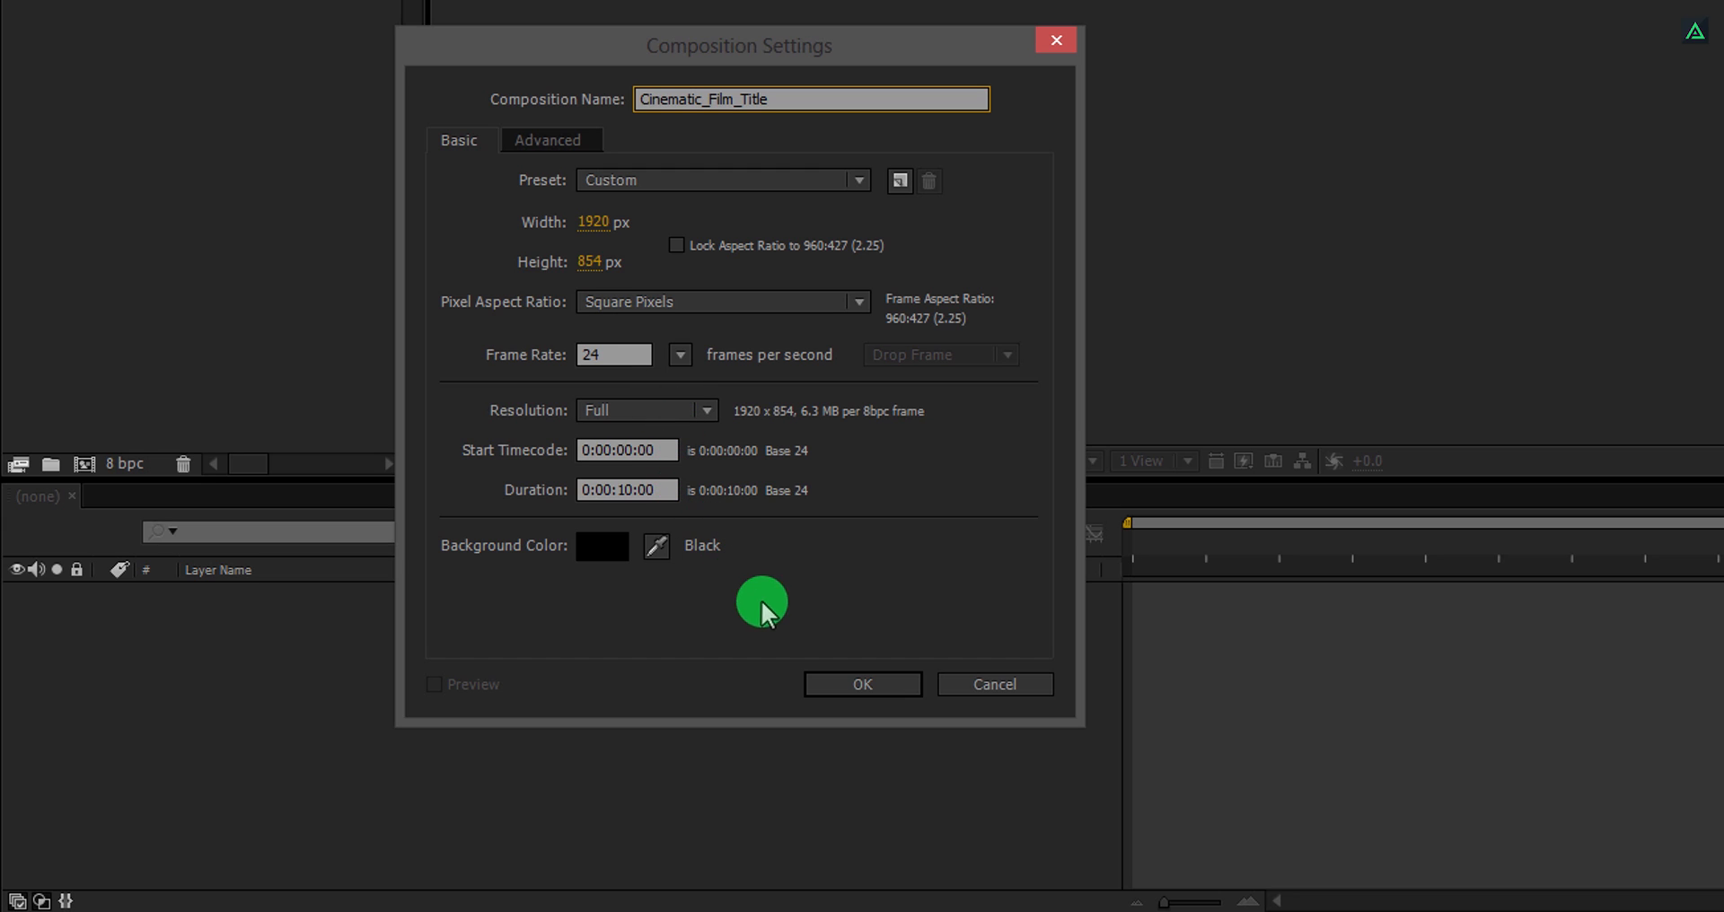
click(831, 685)
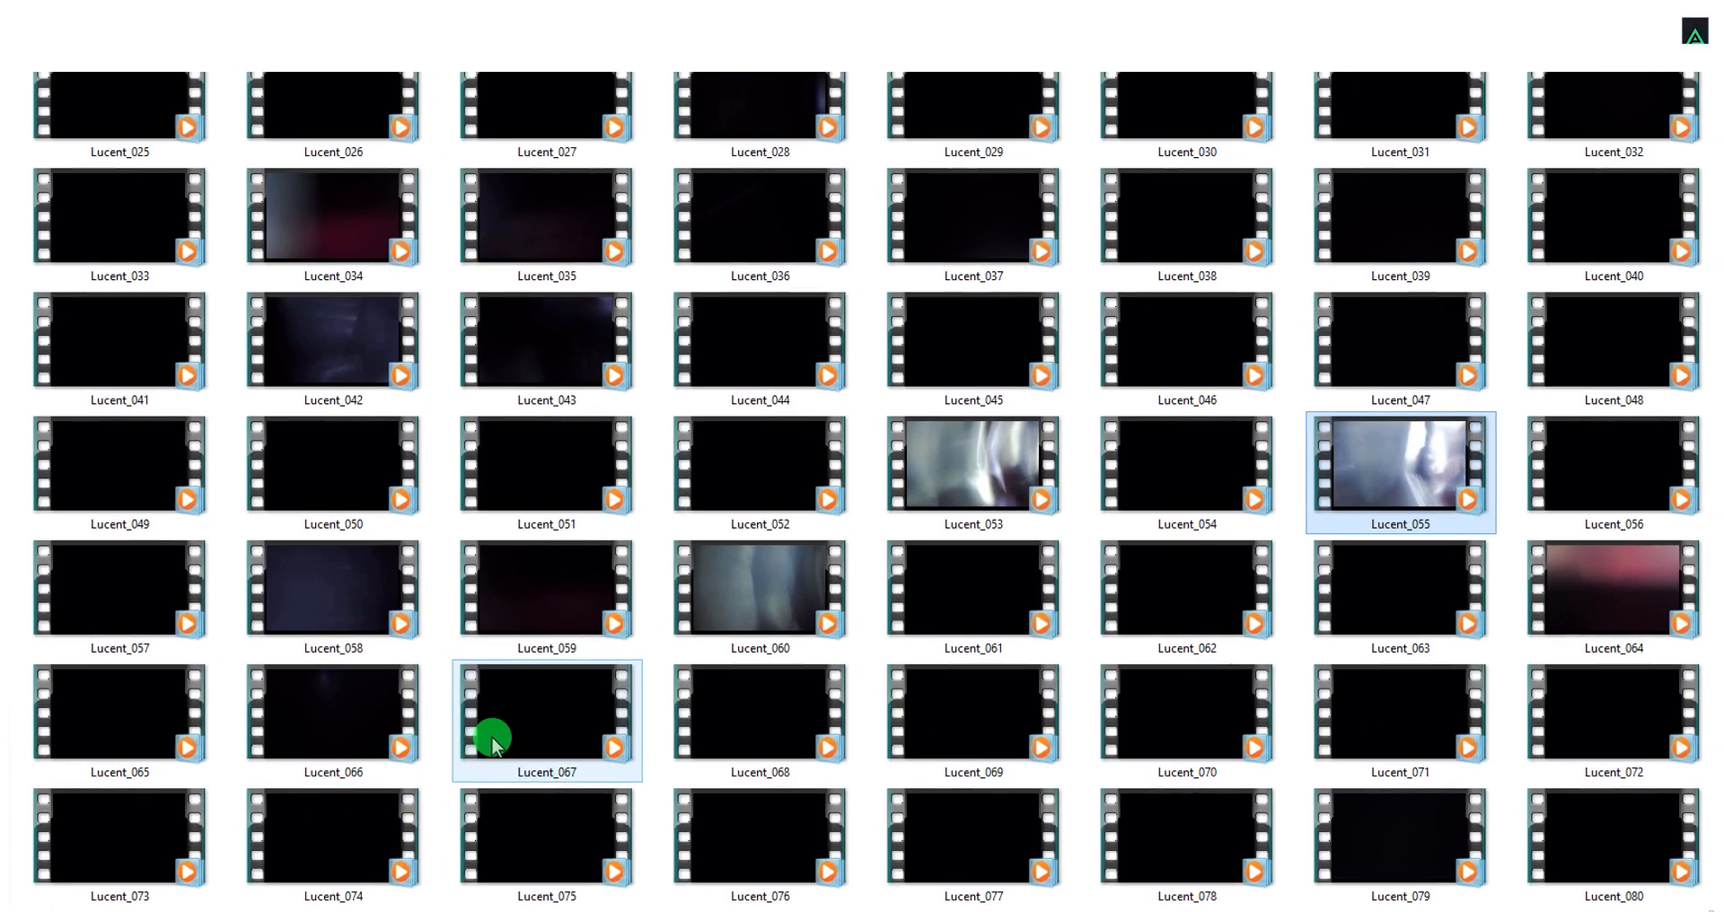
Import the Lucent_055 and Lucent_058 clips from the footage folder into the project.
click(685, 574)
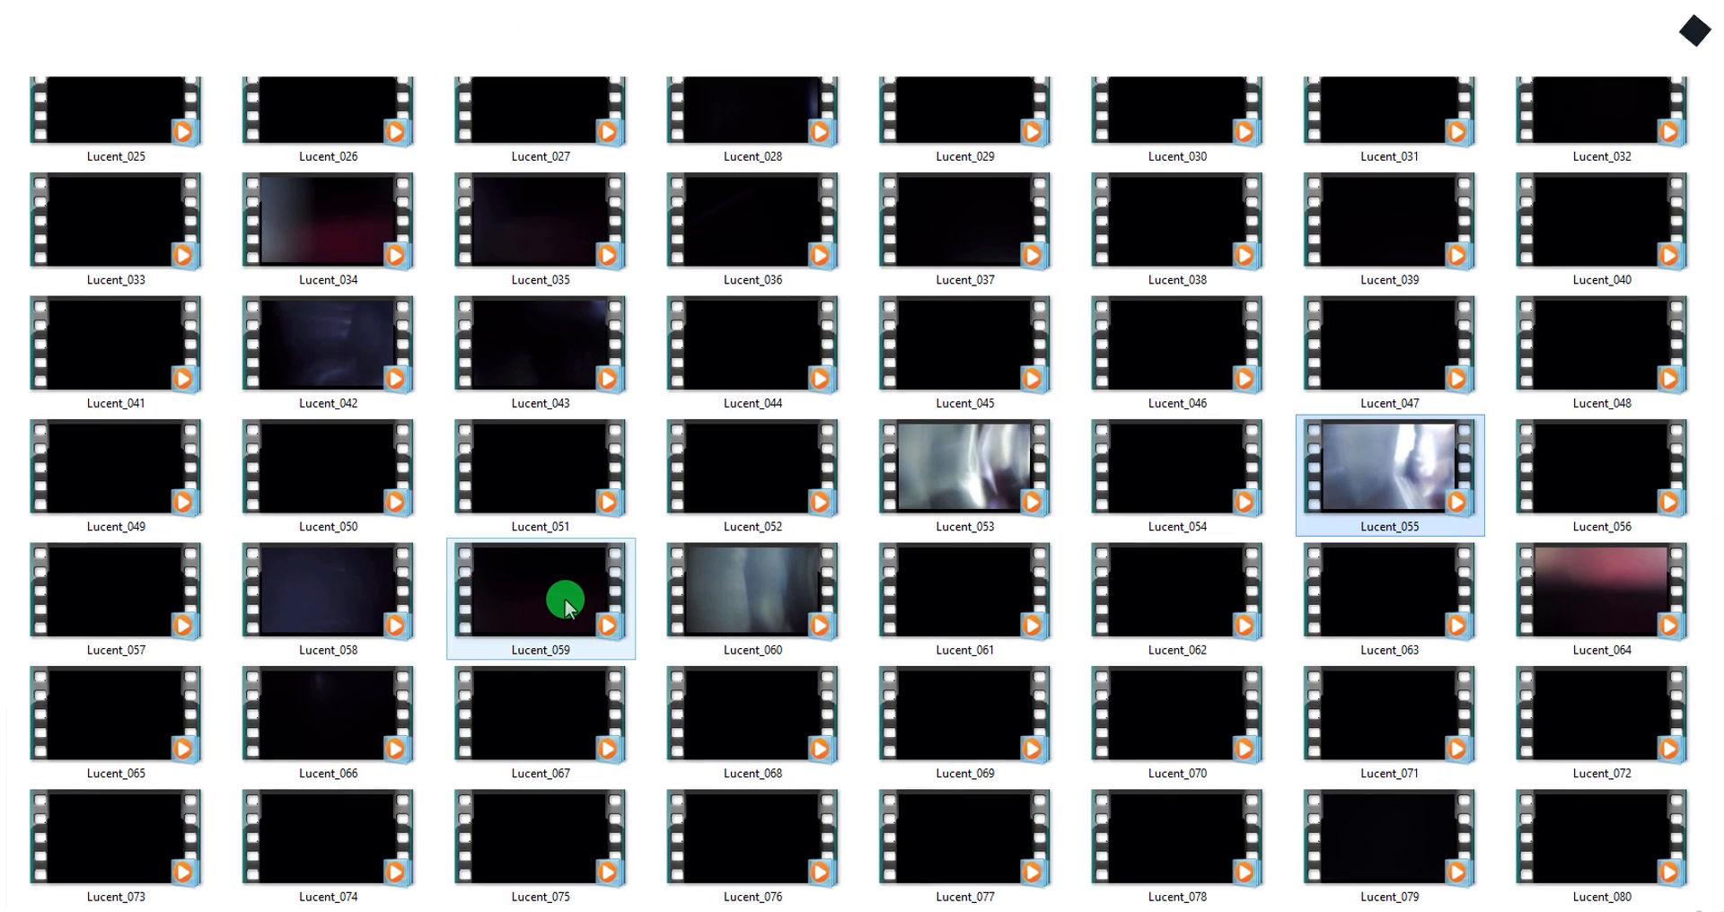
click(1408, 480)
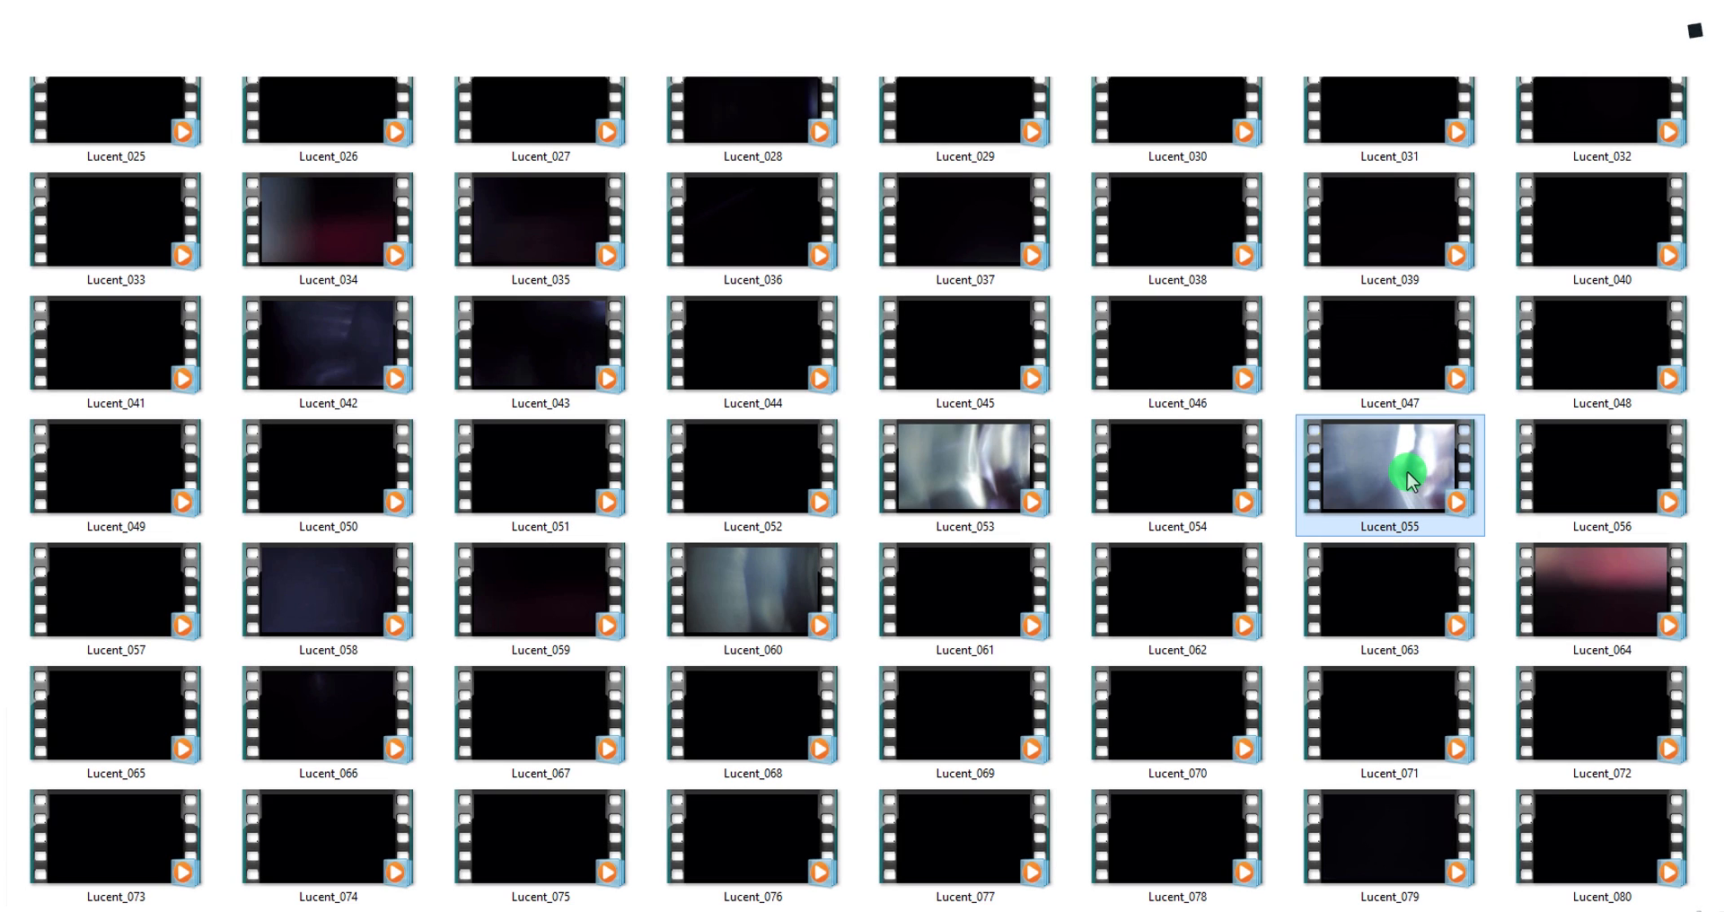
ctrl+click(304, 611)
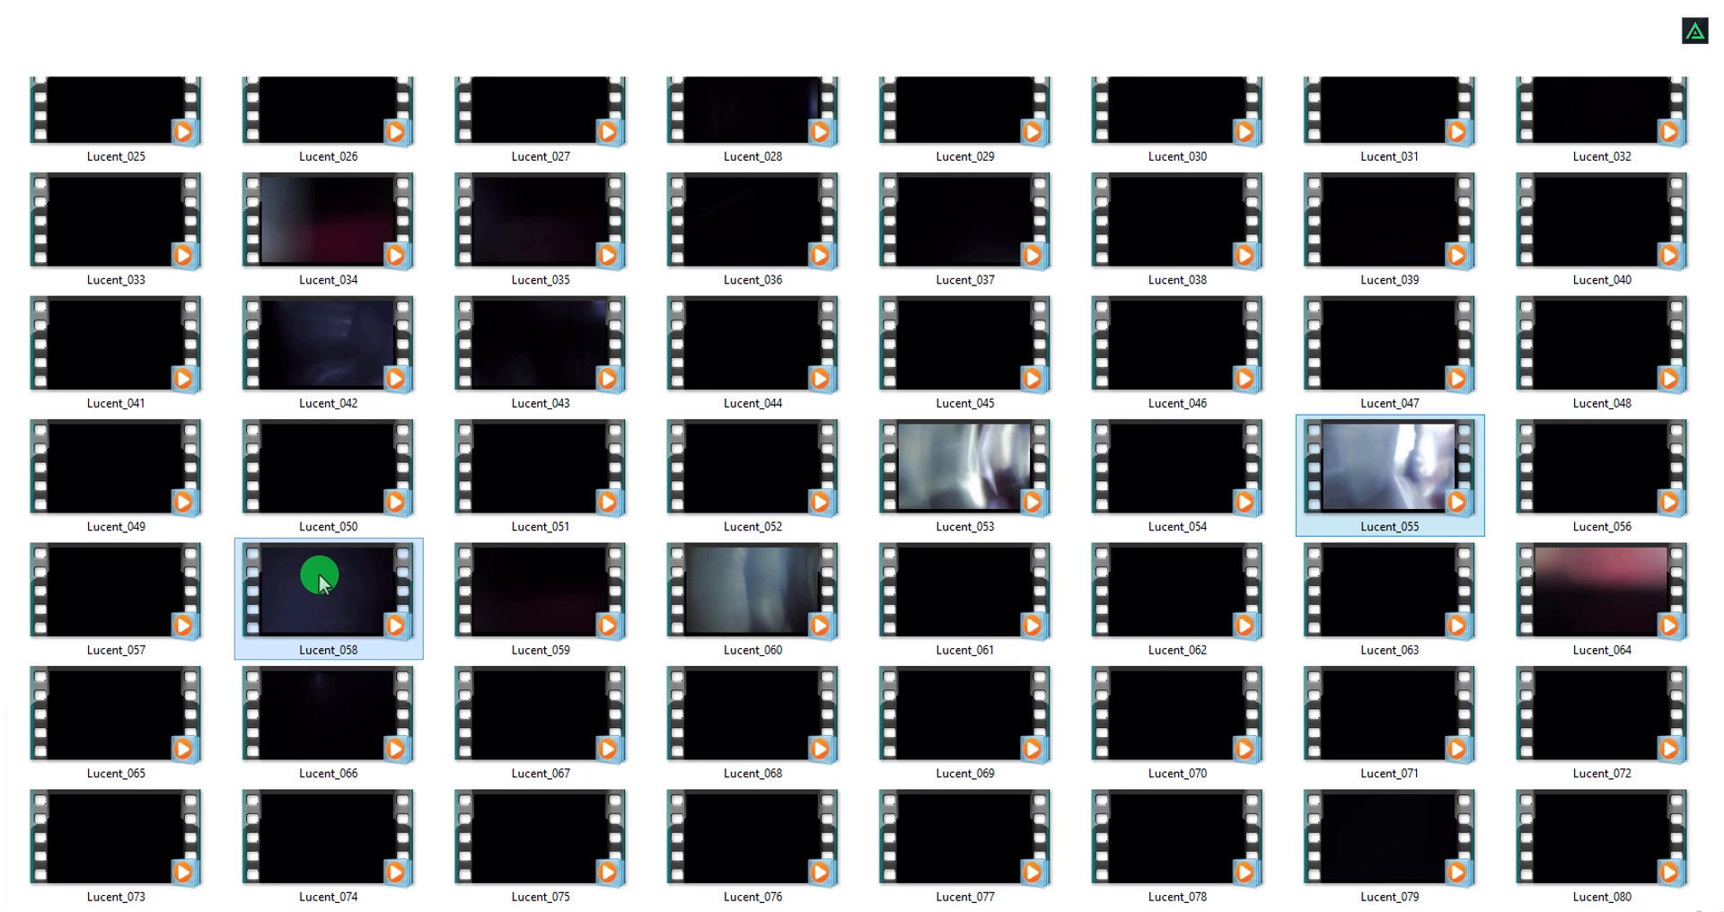
drag(322, 584, 150, 323)
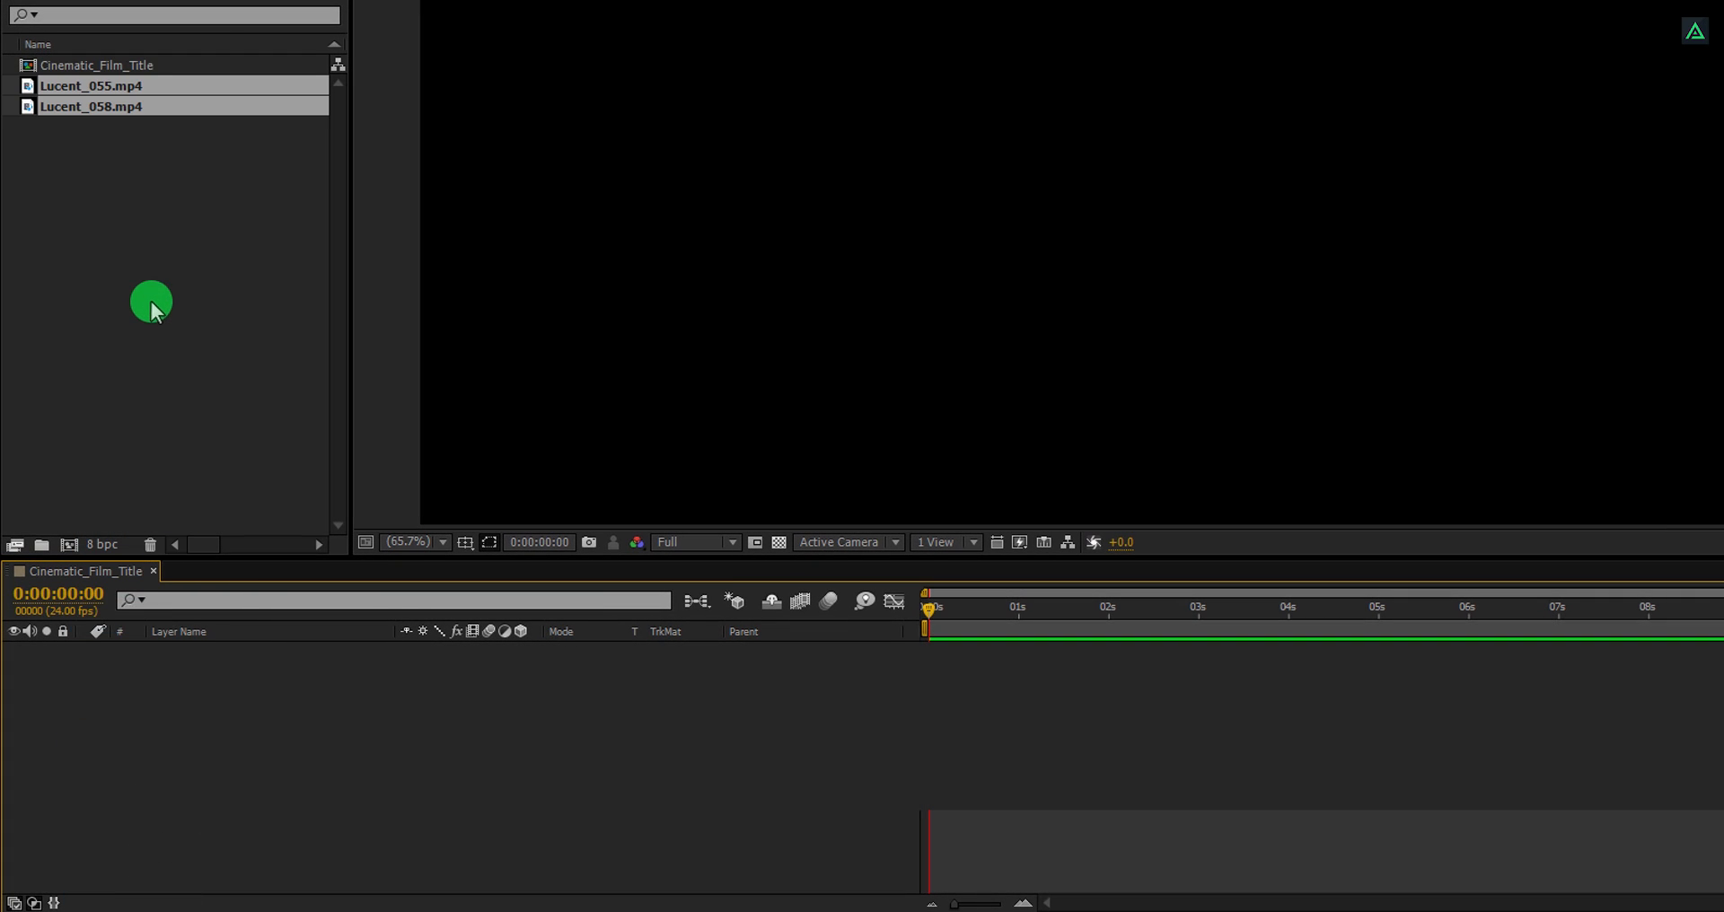
Add the Lucent_058 clip to the composition as a layer.
click(148, 281)
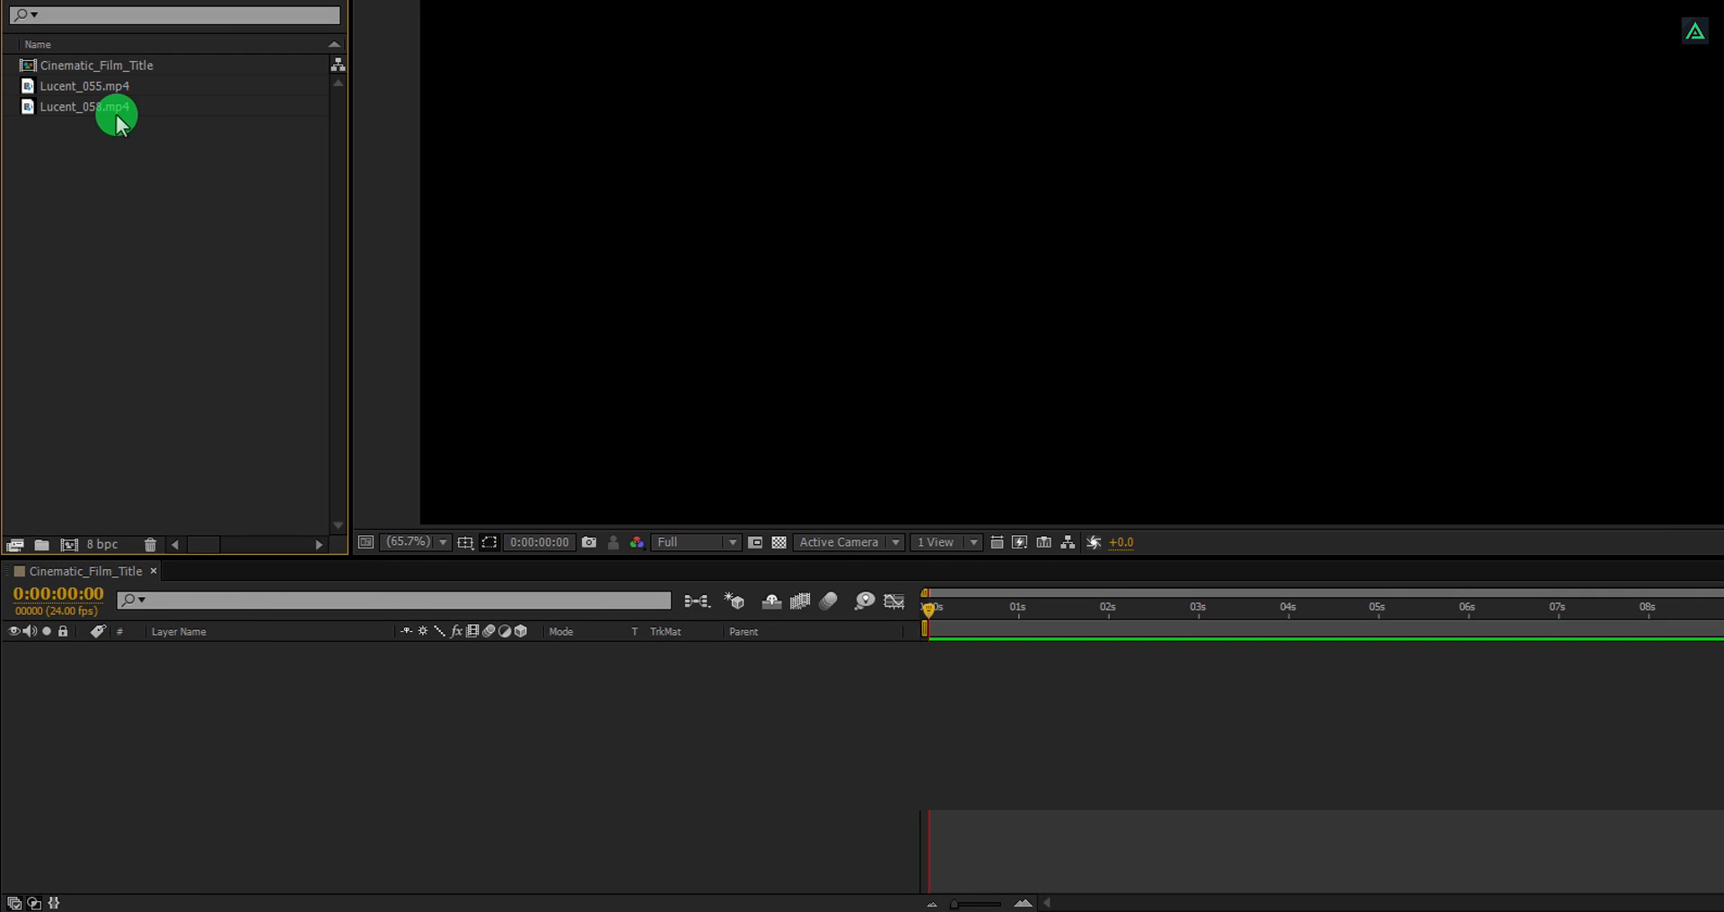
drag(117, 123, 199, 725)
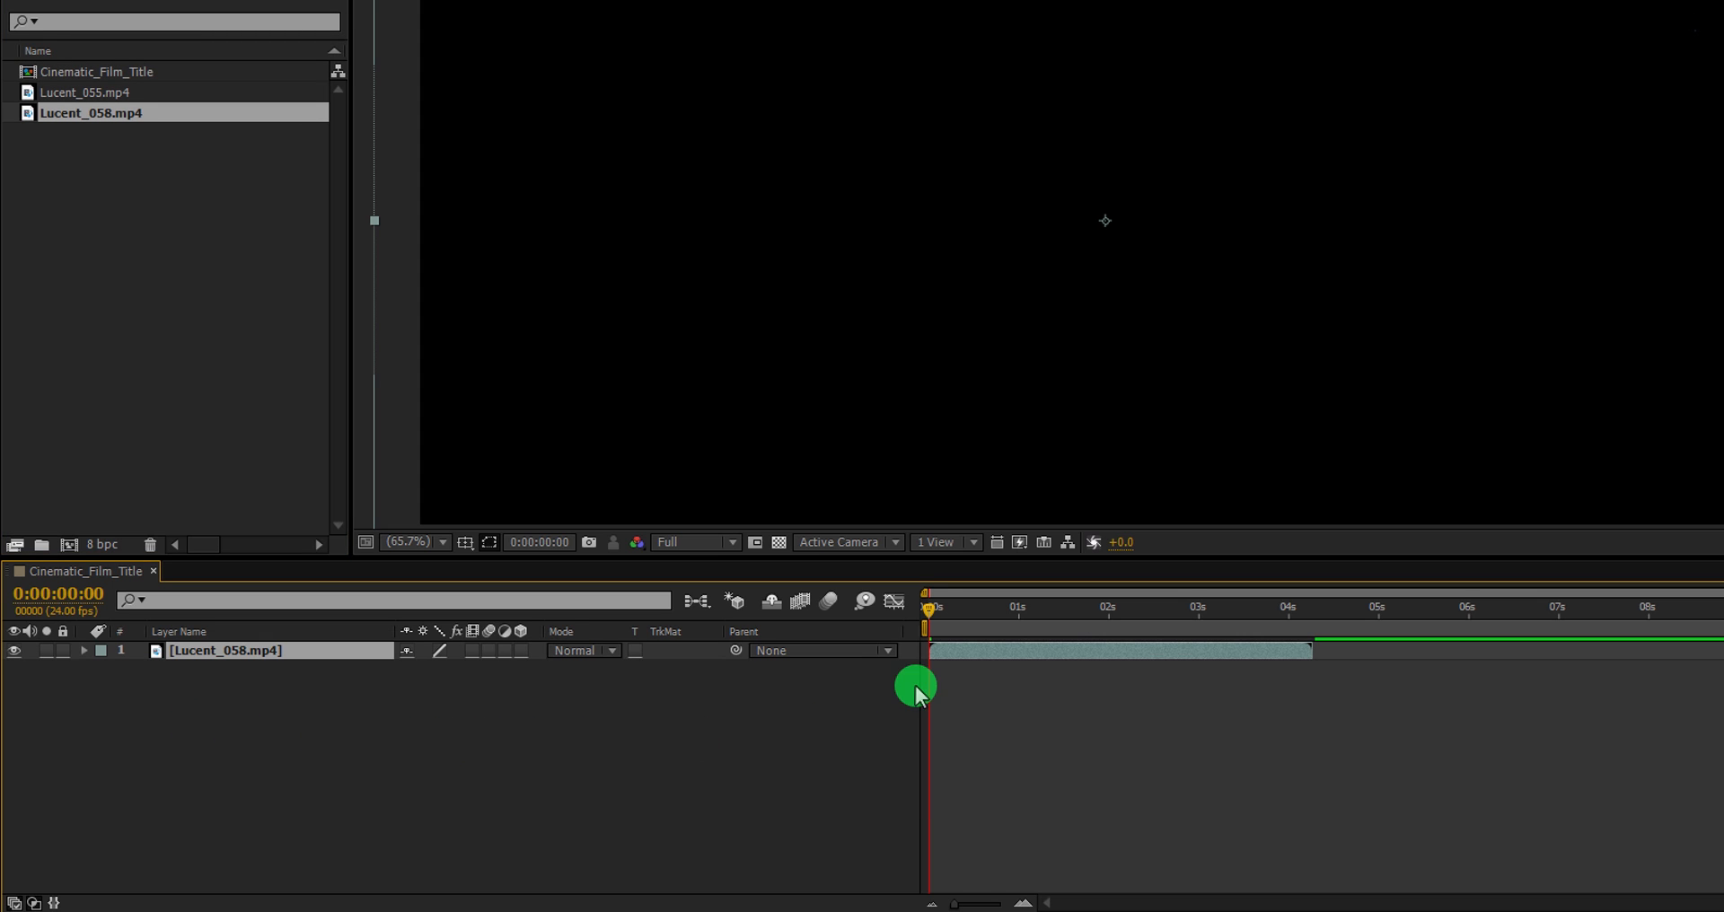
Time-stretch the Lucent_058 layer to a new duration of 0:00:05:00, holding the layer in-point.
drag(948, 613, 1209, 620)
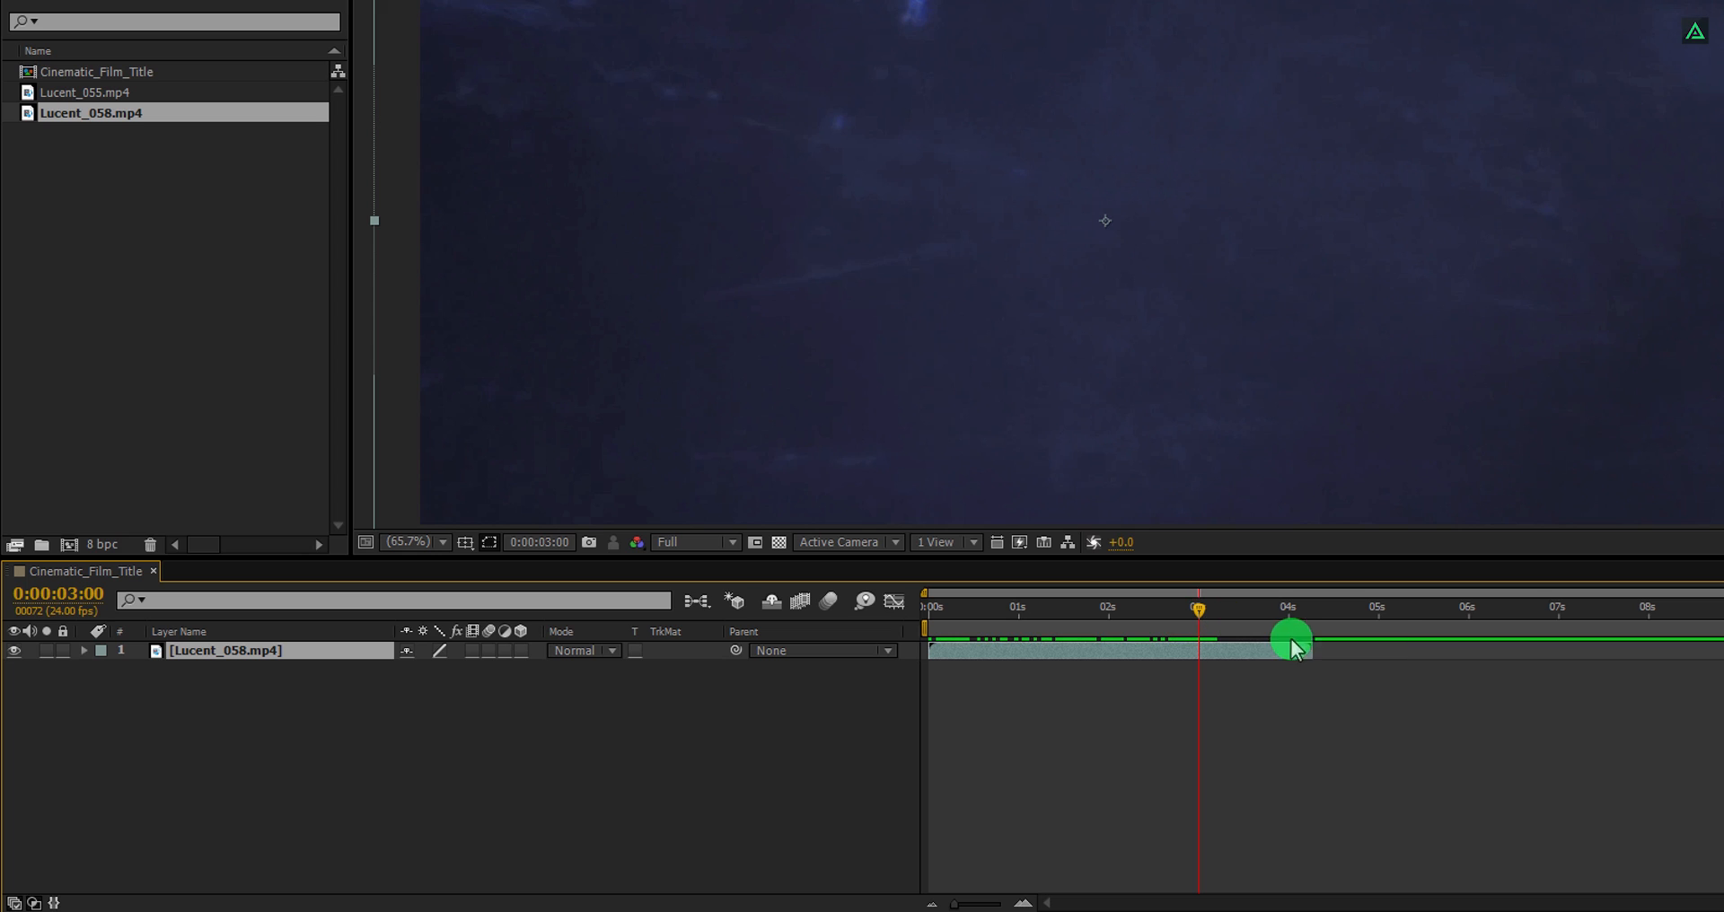
click(1379, 611)
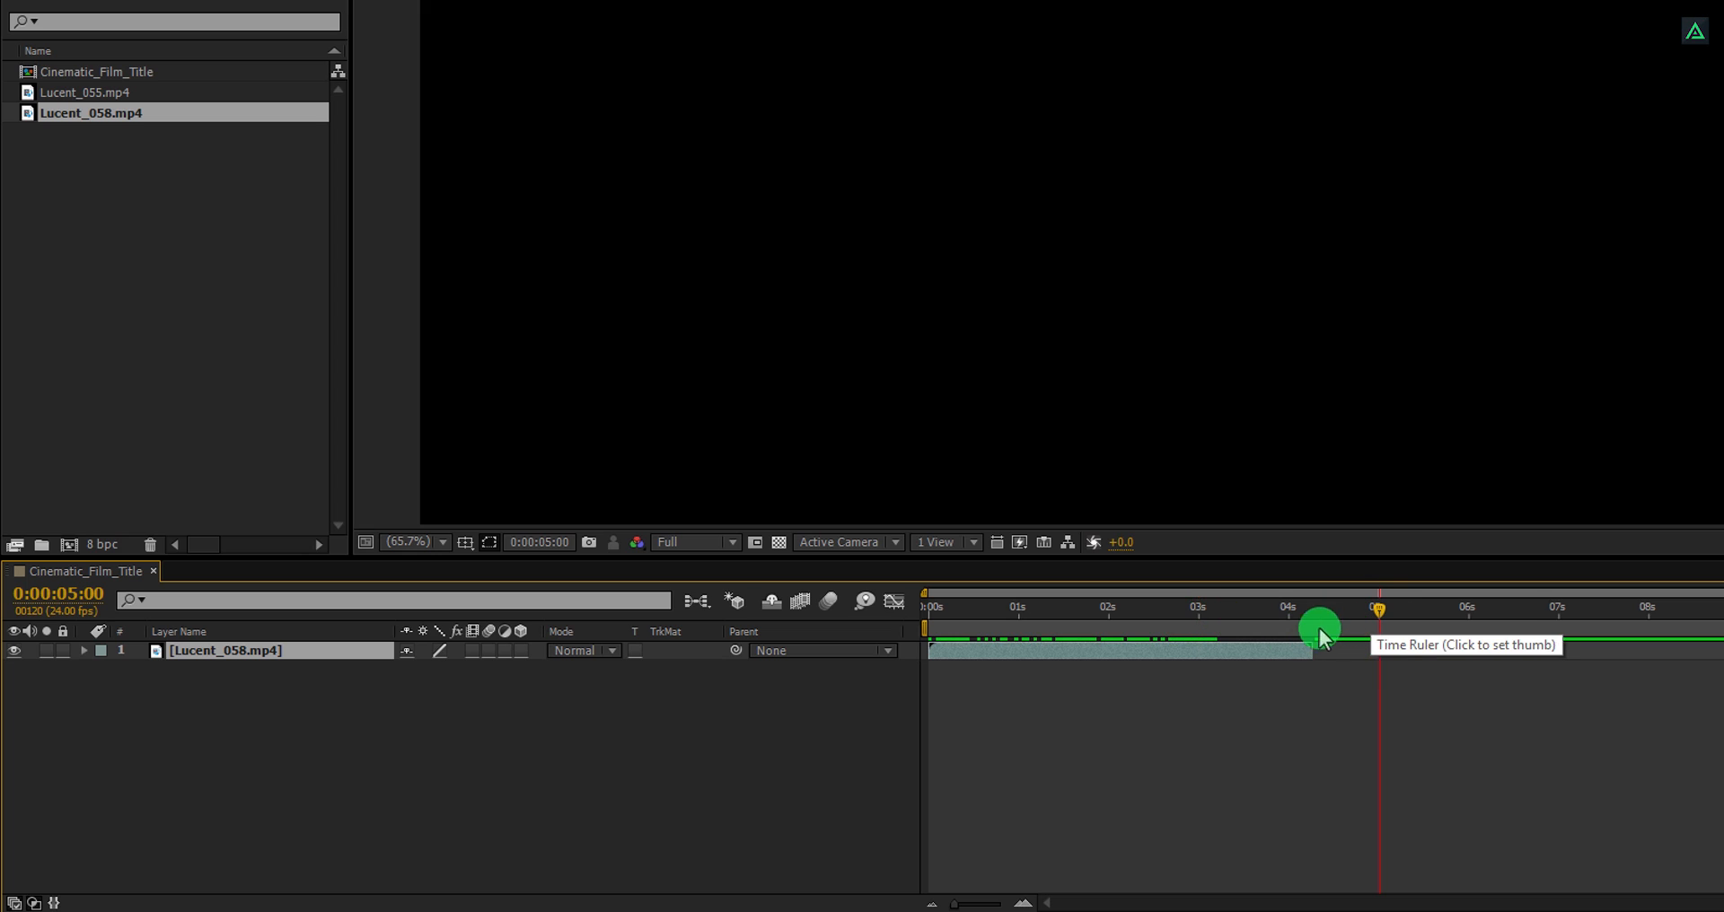
right_click(1150, 650)
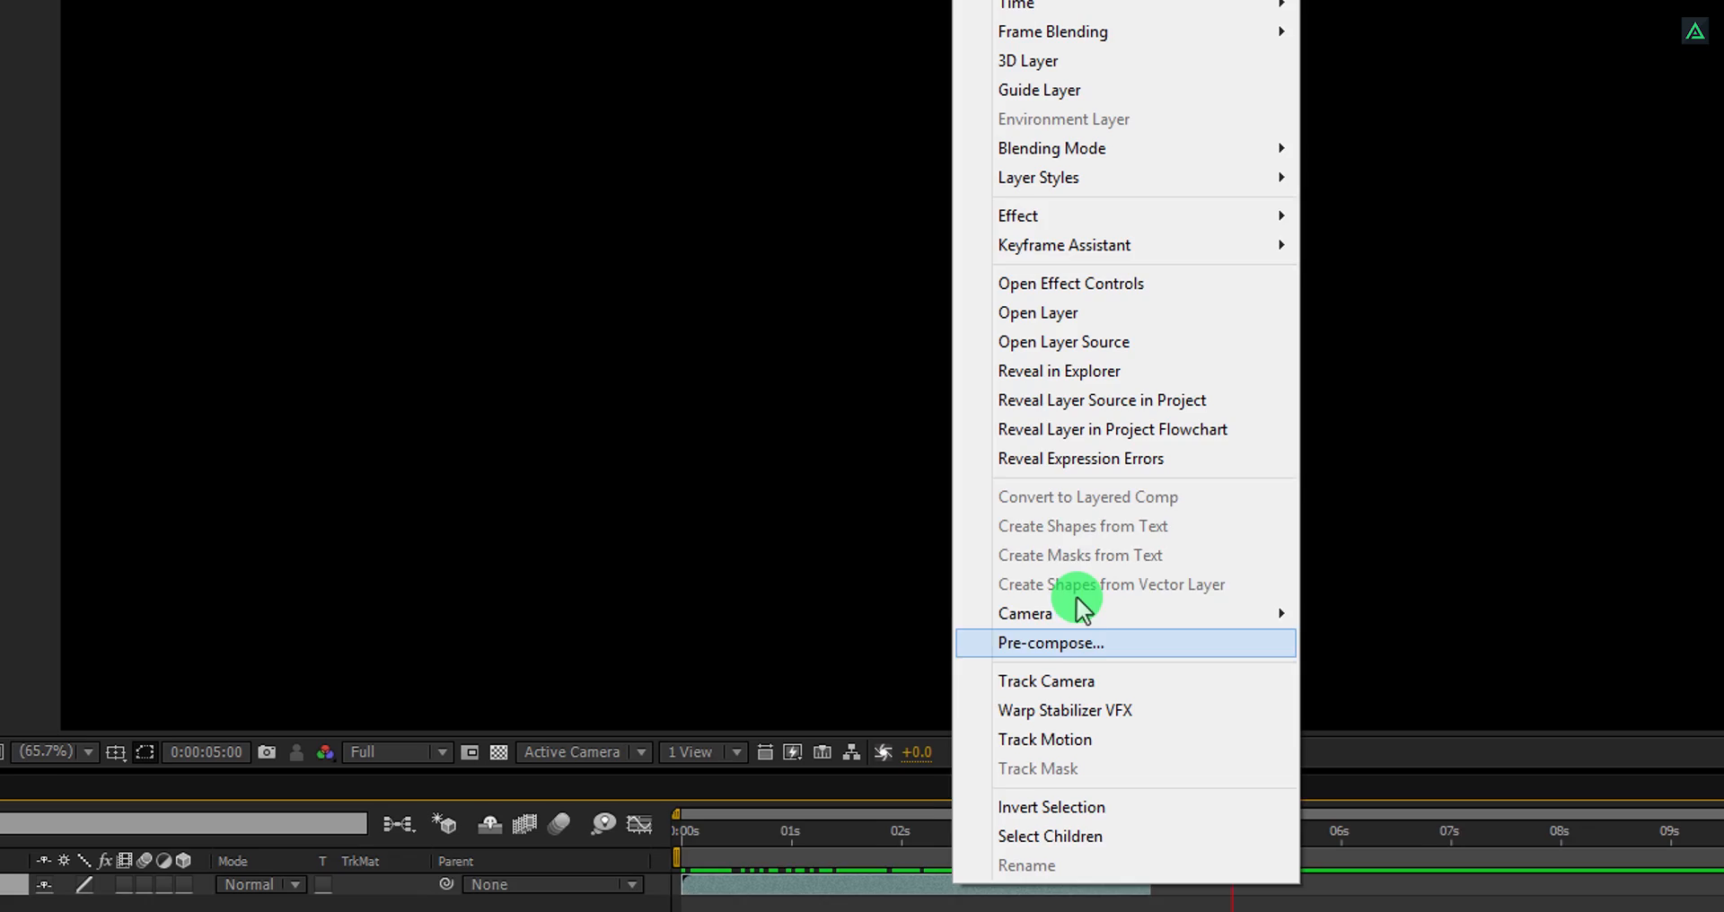
mouse_move(1024, 60)
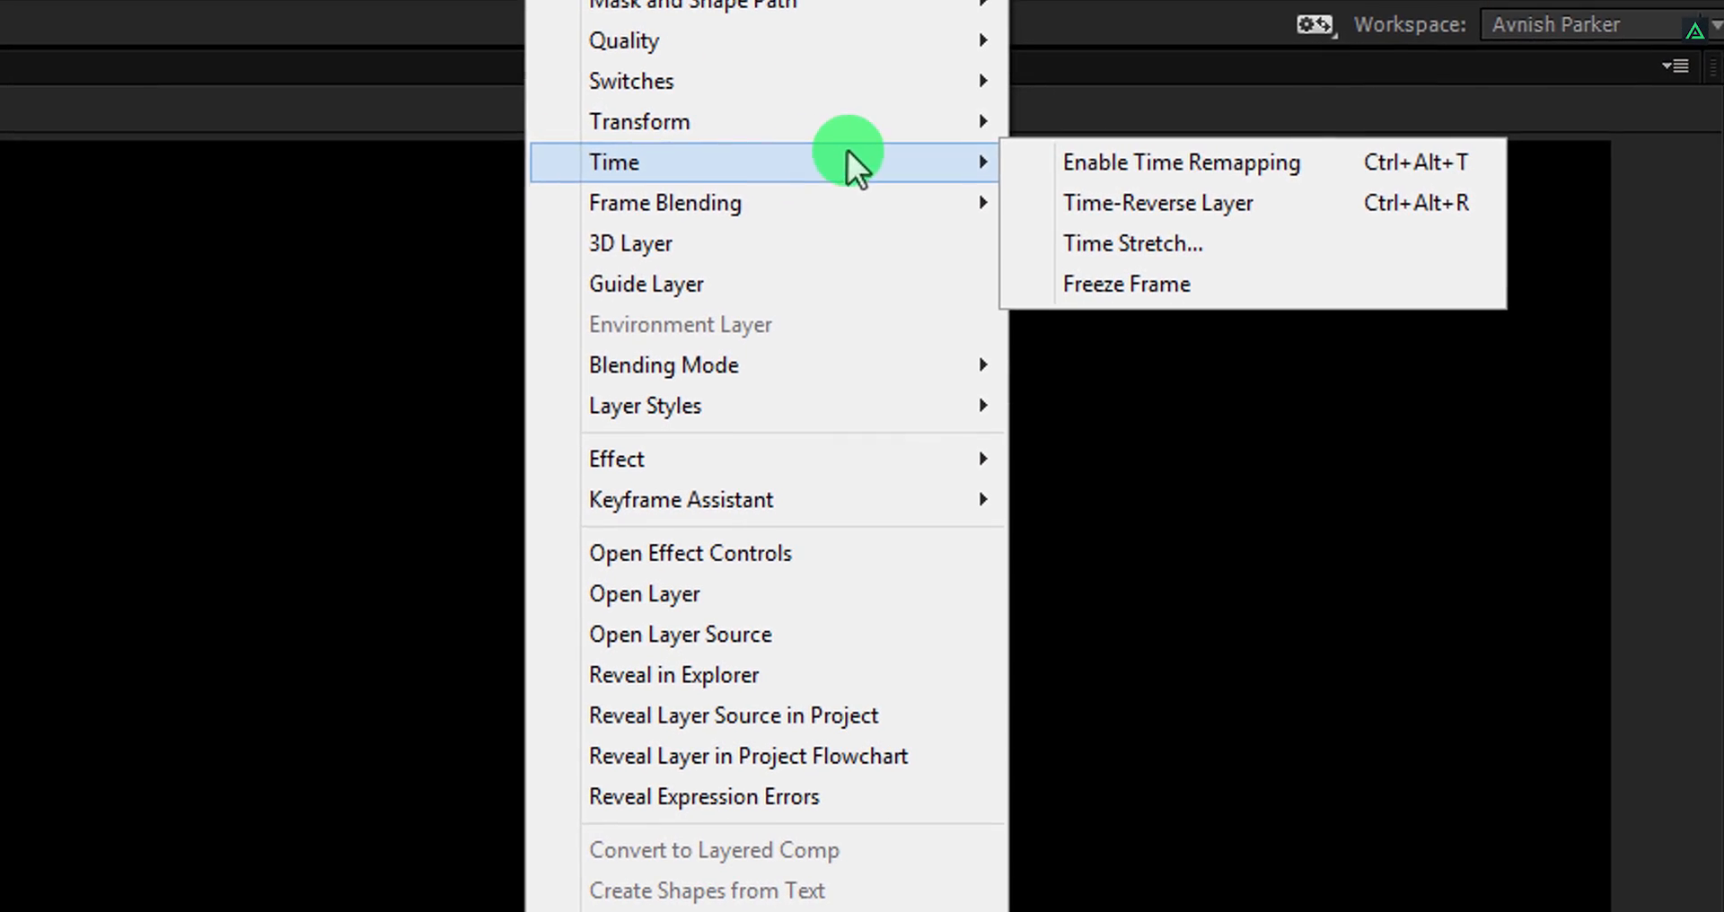
click(1227, 244)
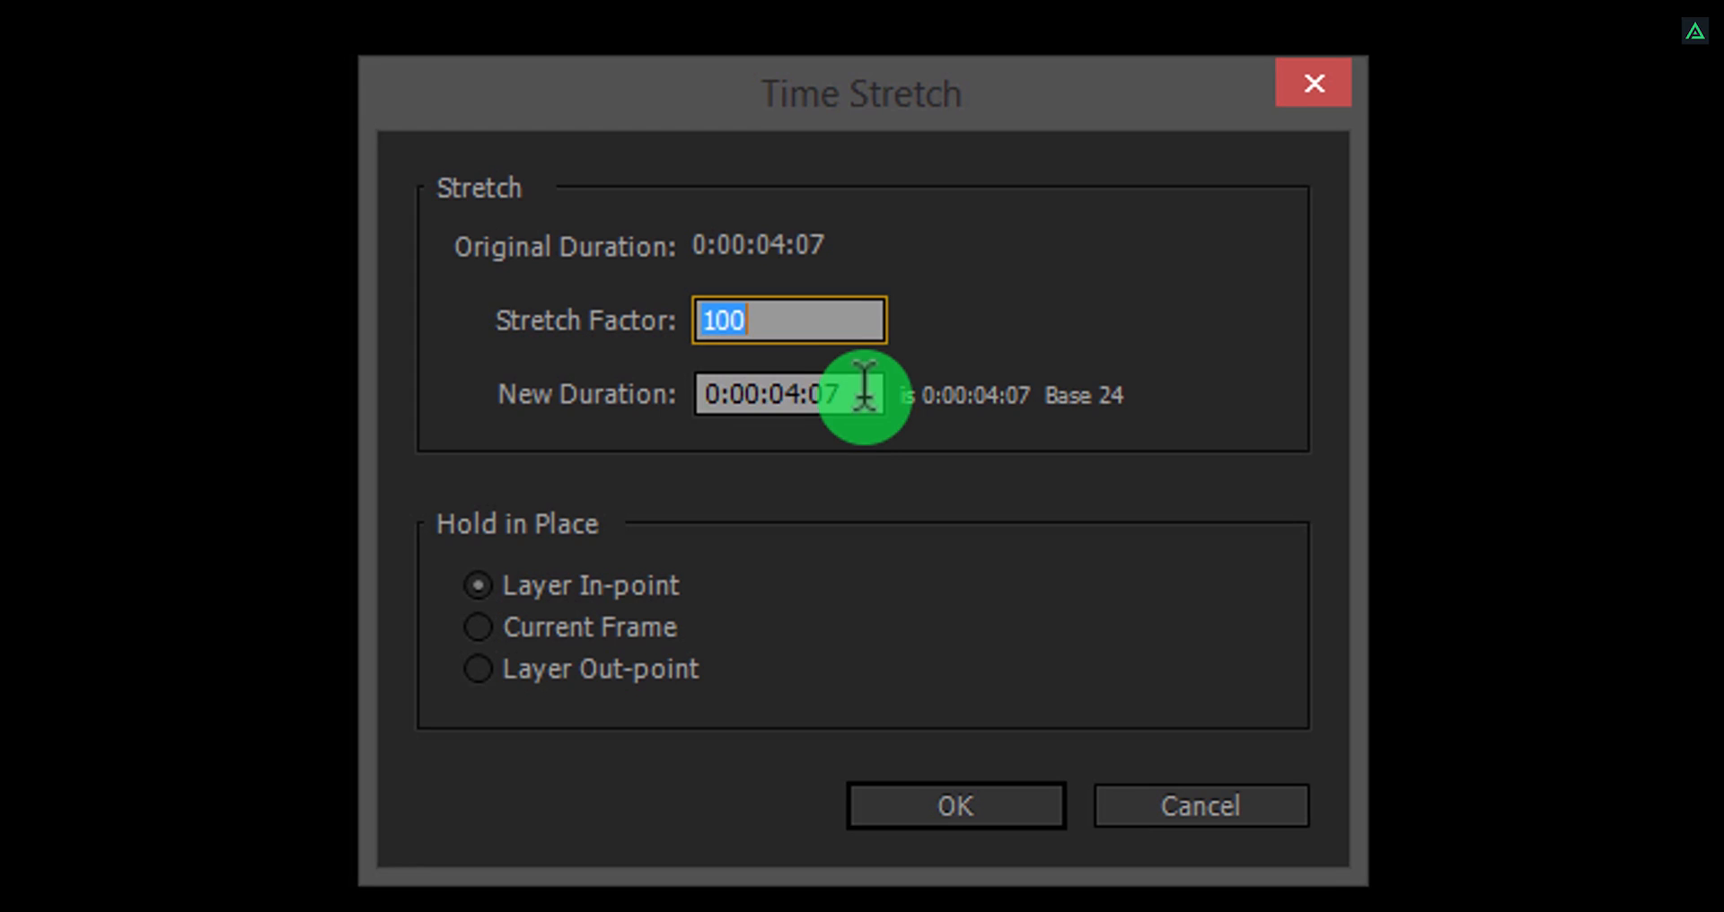
click(802, 391)
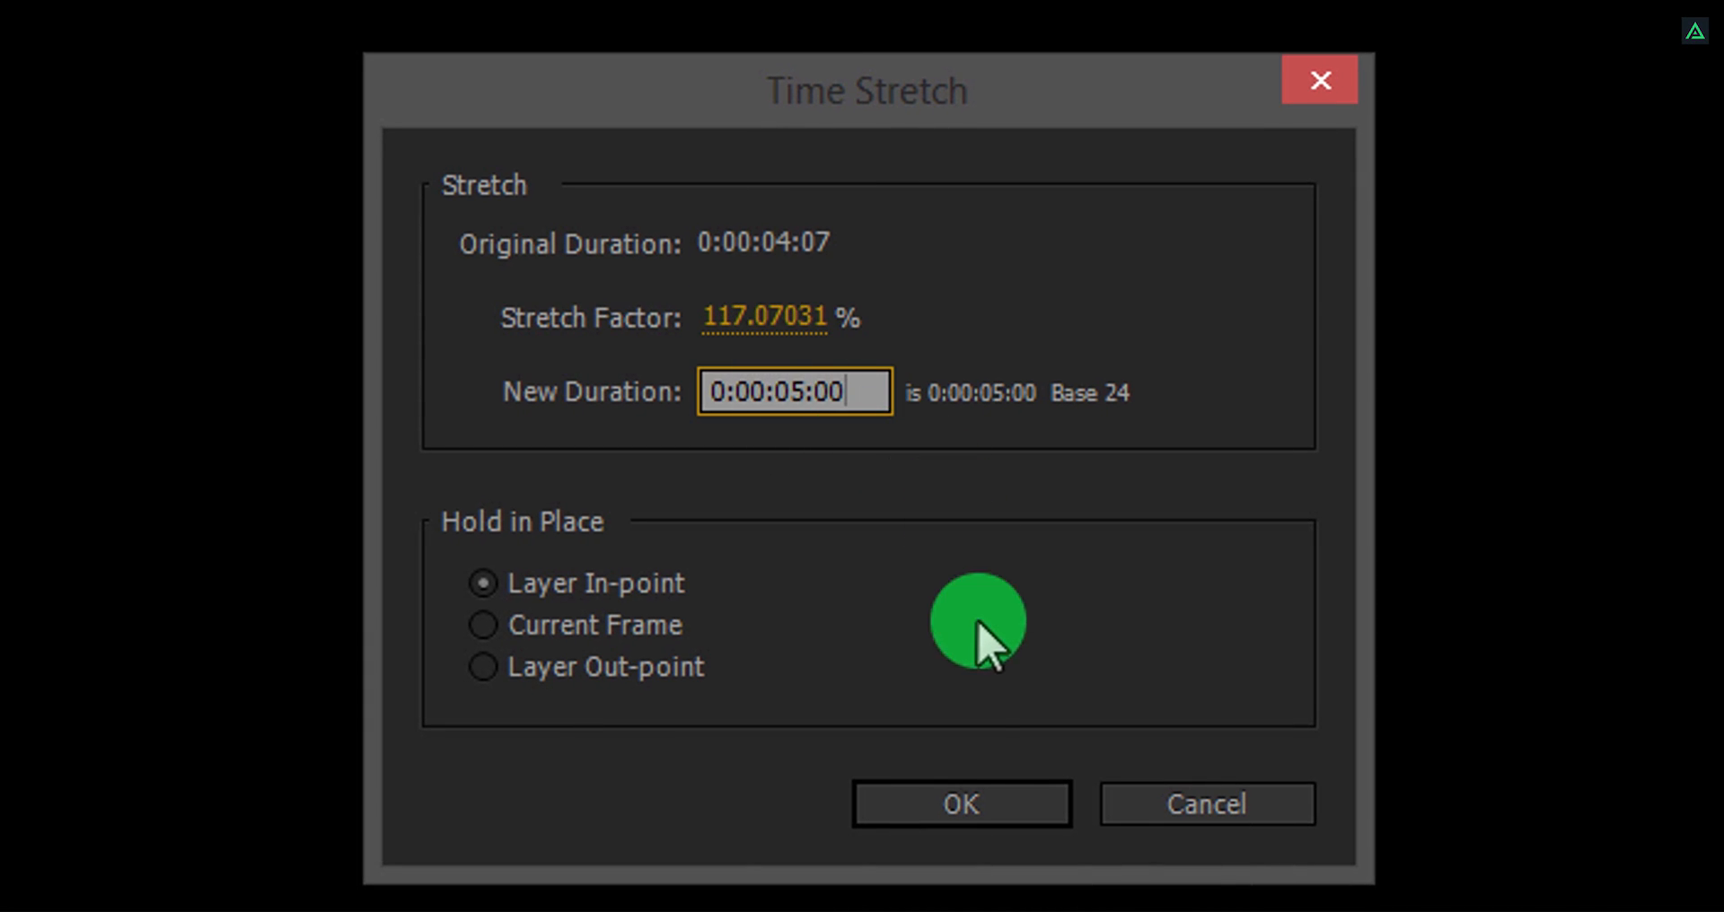
click(964, 813)
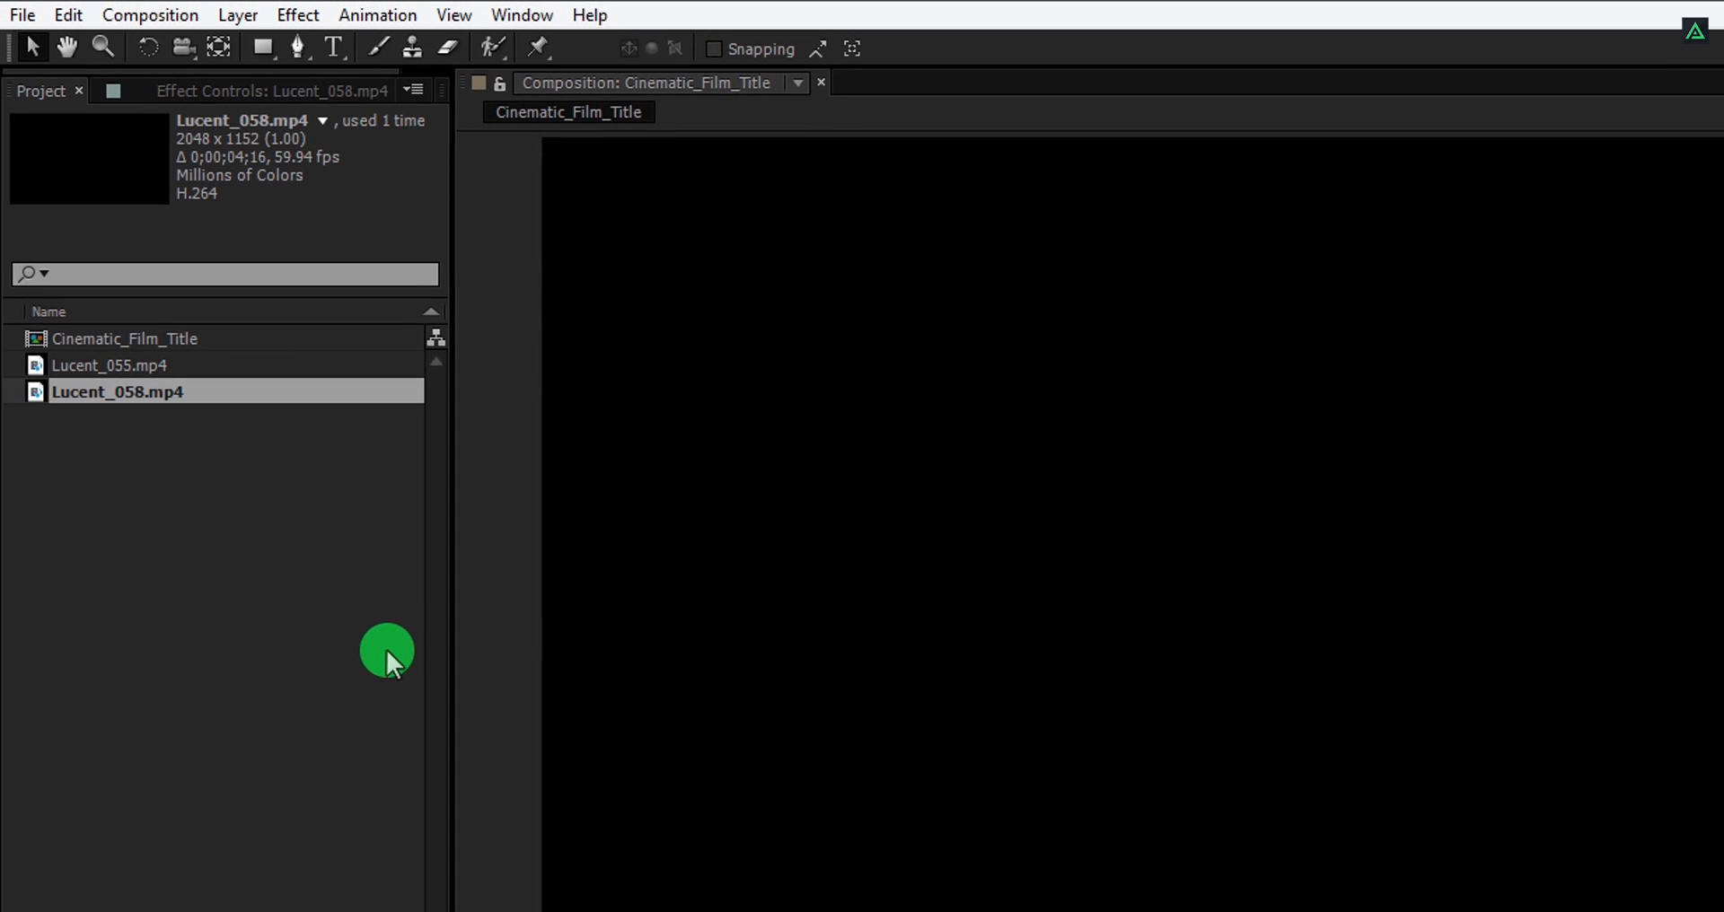
Create a text layer reading LUCENT in the composition and align it to the composition's vertical center.
click(330, 53)
click(1240, 526)
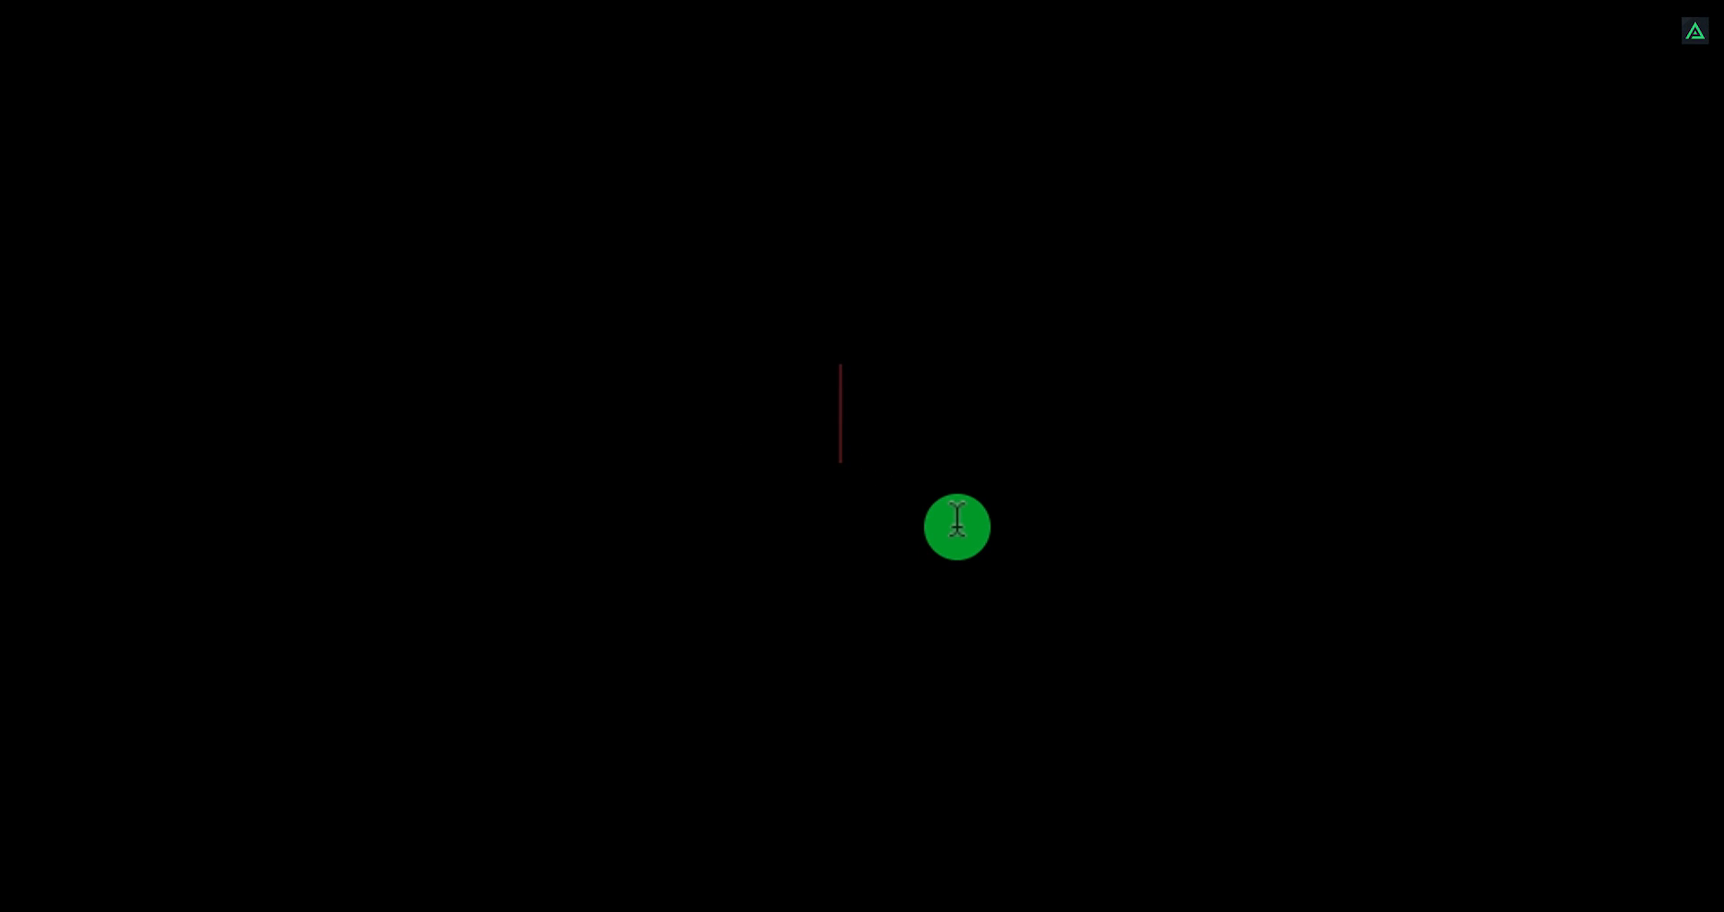
text(LUCENT)
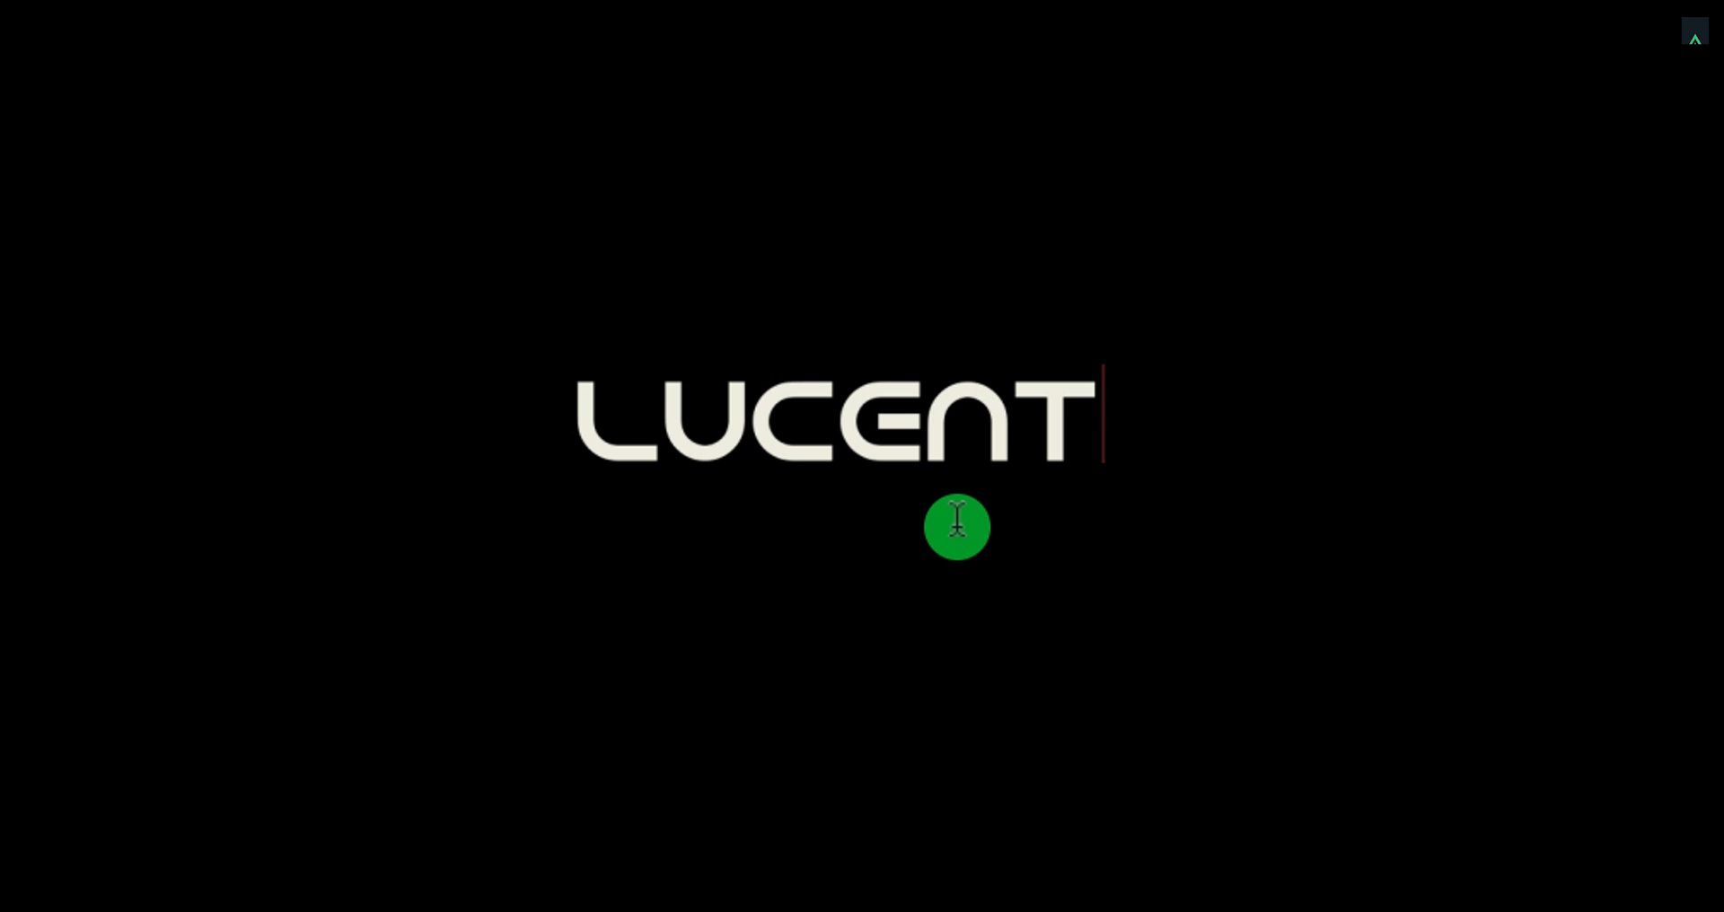
key(ctrl+Return)
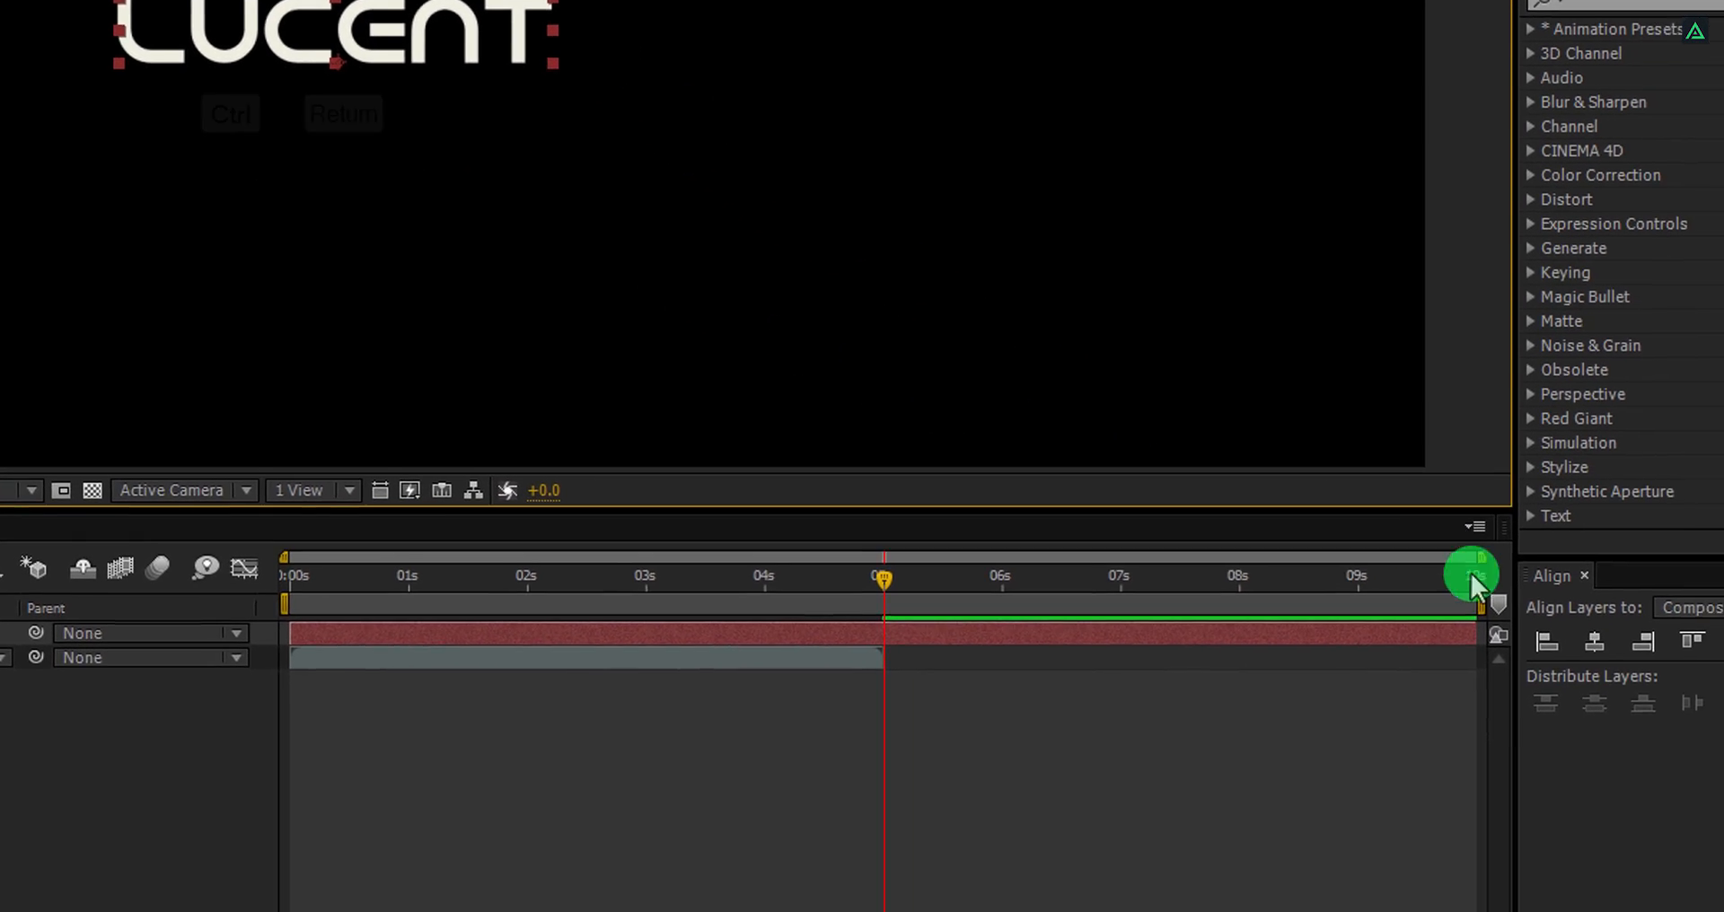
click(1595, 642)
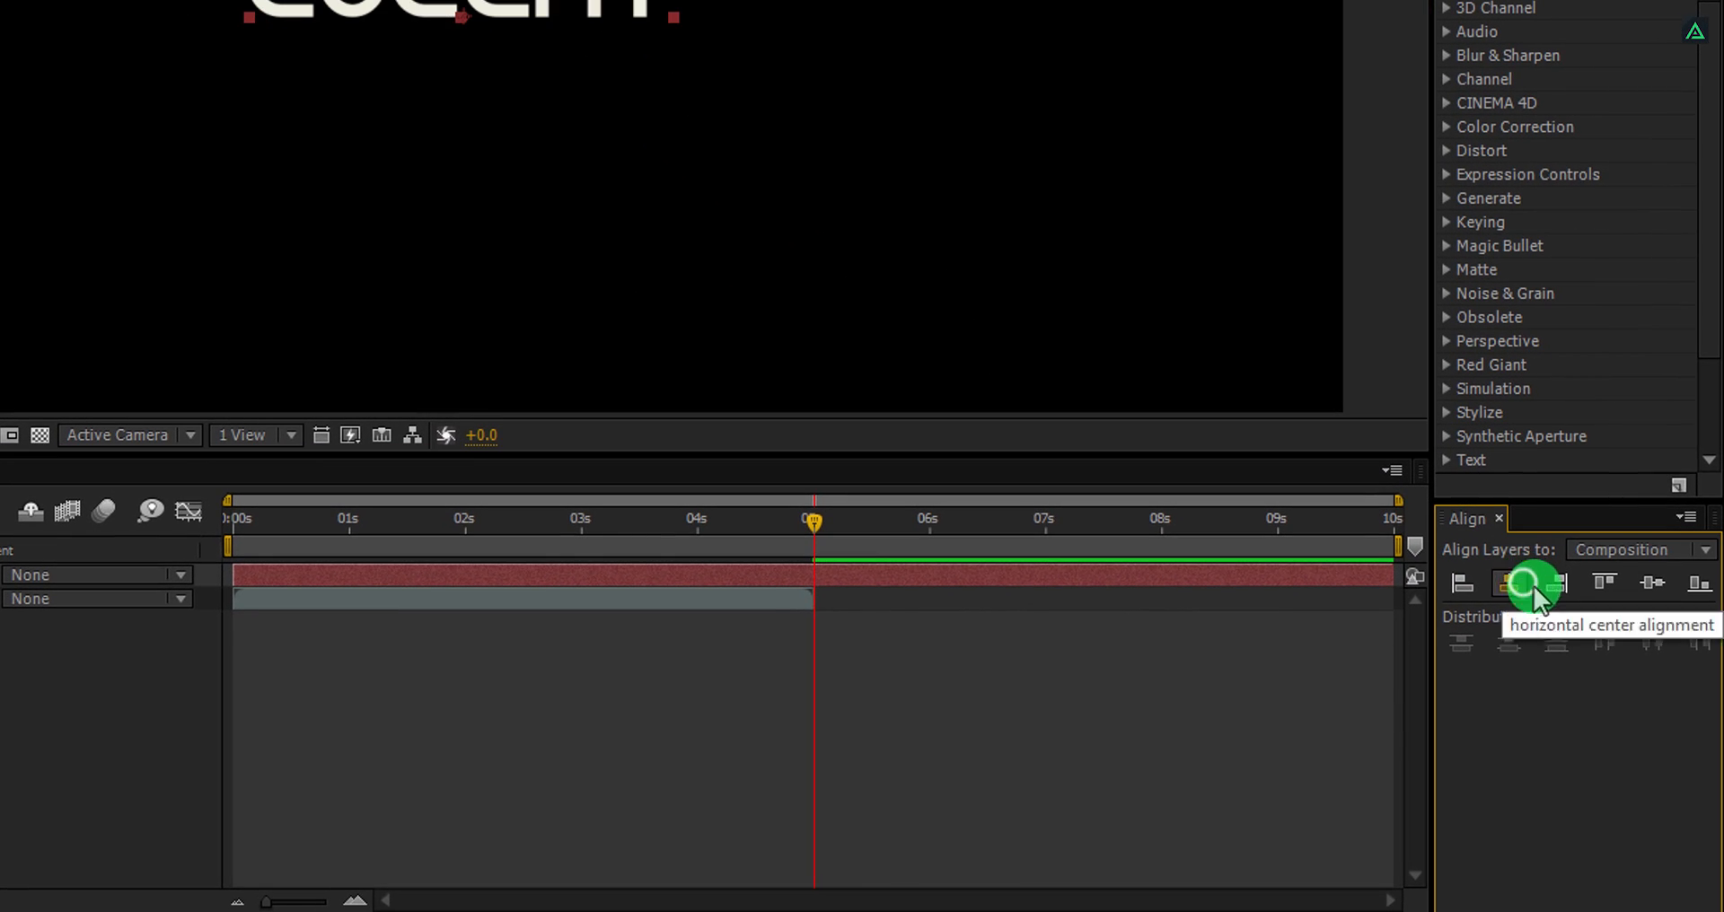
click(1640, 589)
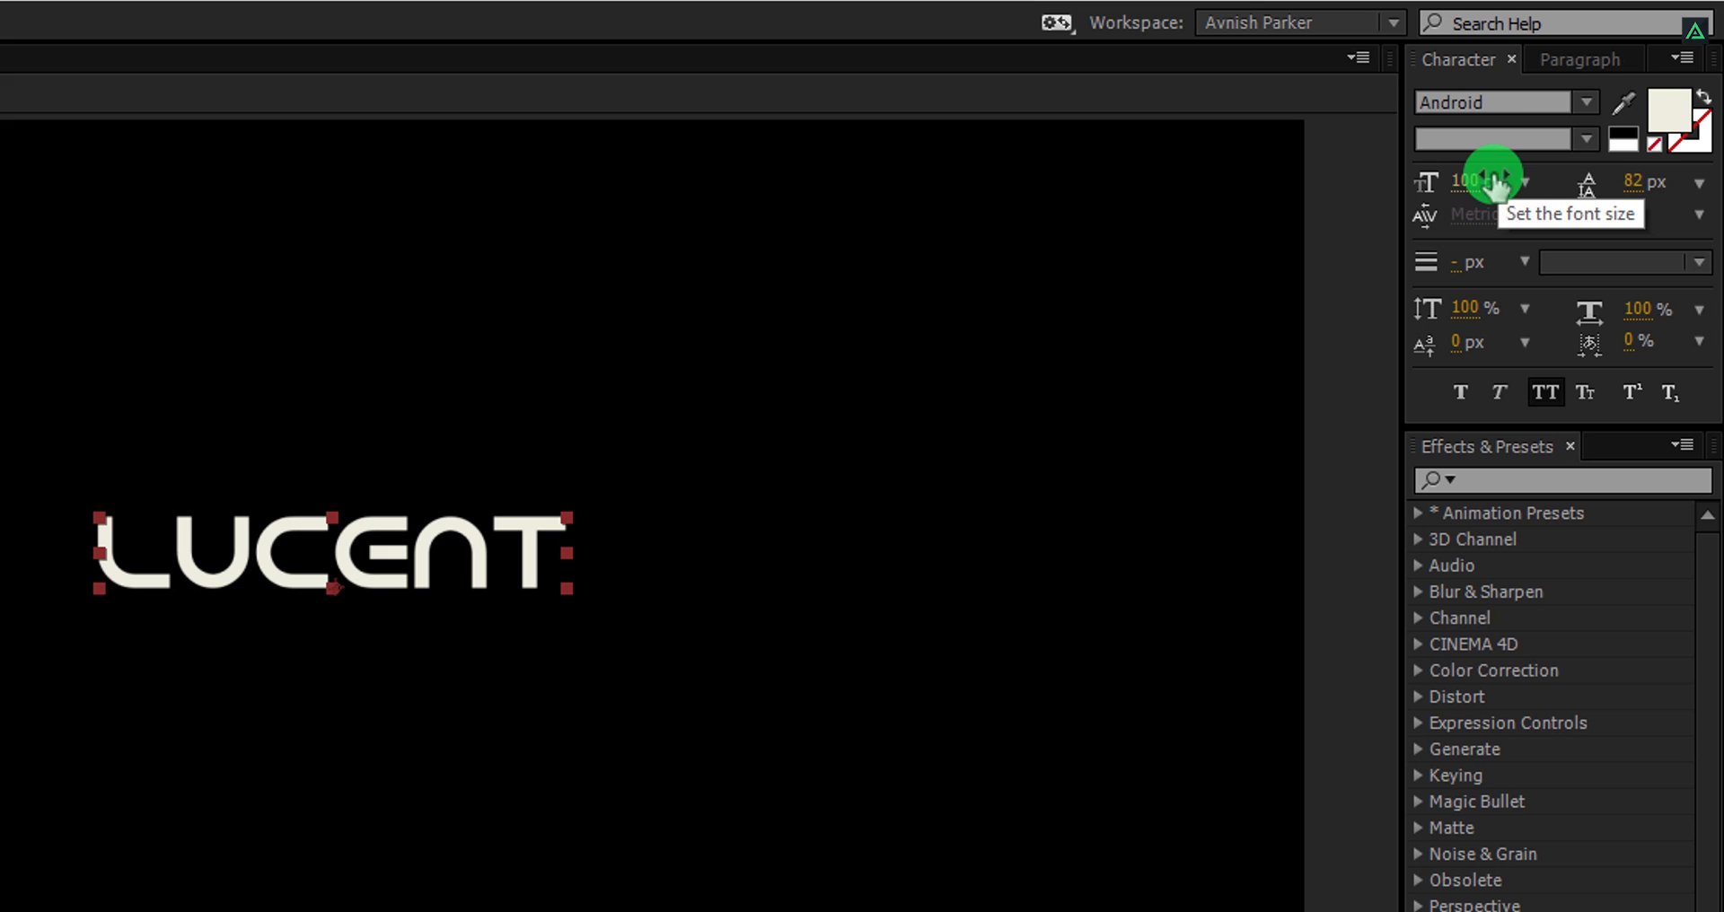
Set the text's font size to 150 px and center it horizontally and vertically in the composition.
click(1464, 185)
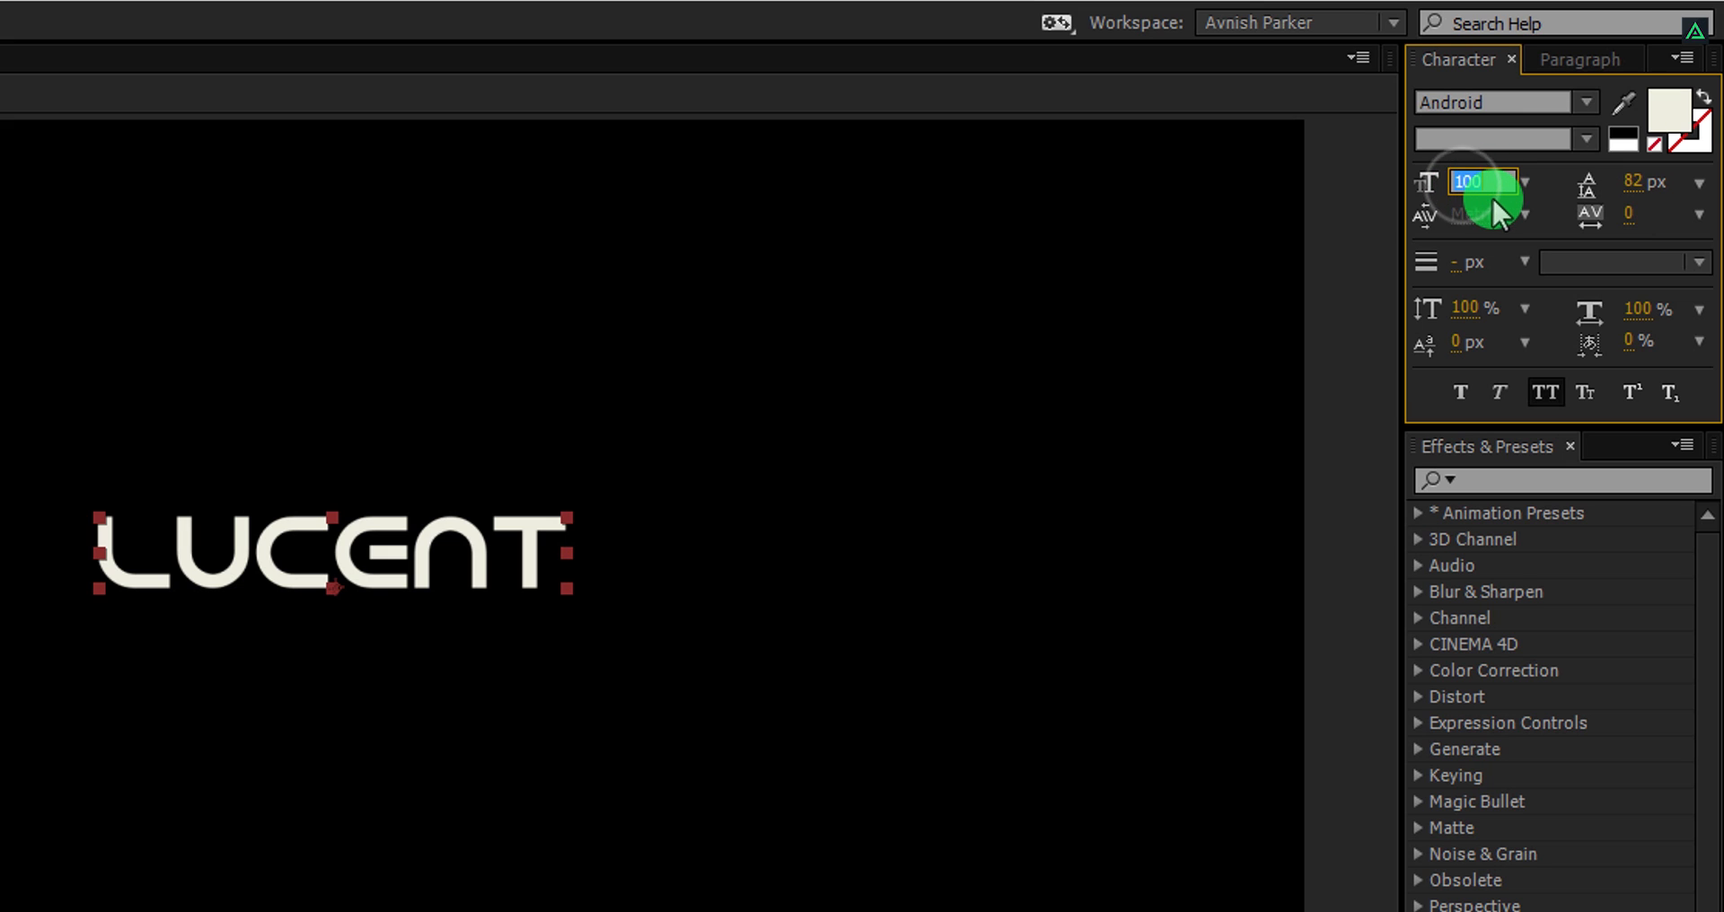
text(150)
key(Return)
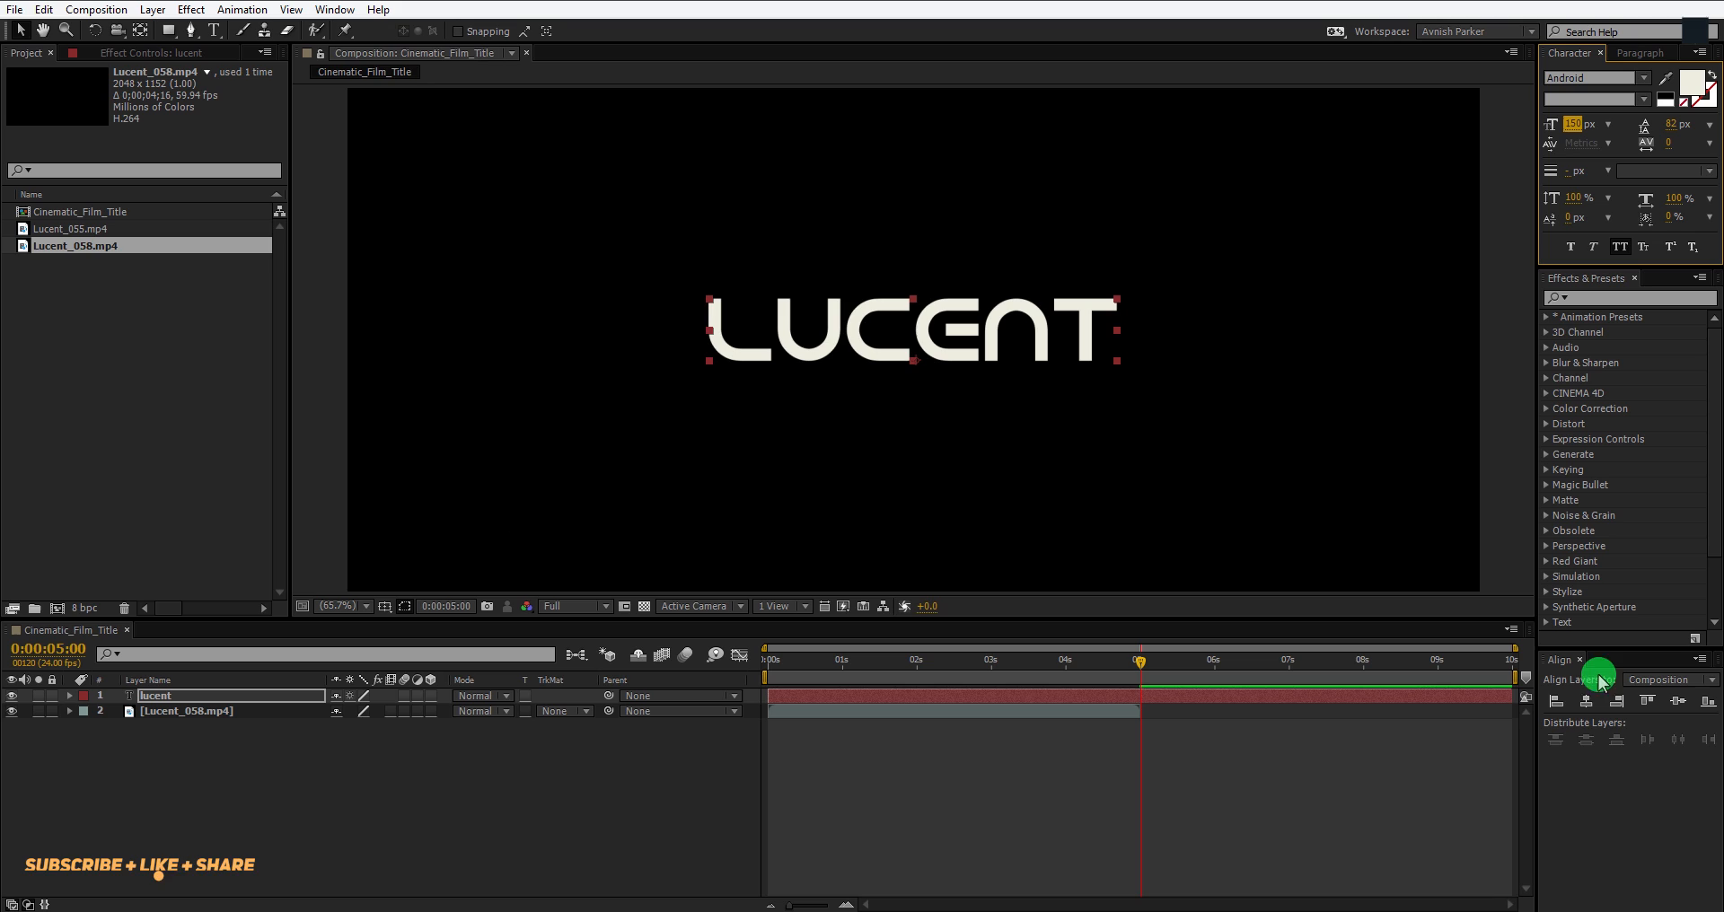
click(1587, 701)
click(1648, 703)
click(1672, 706)
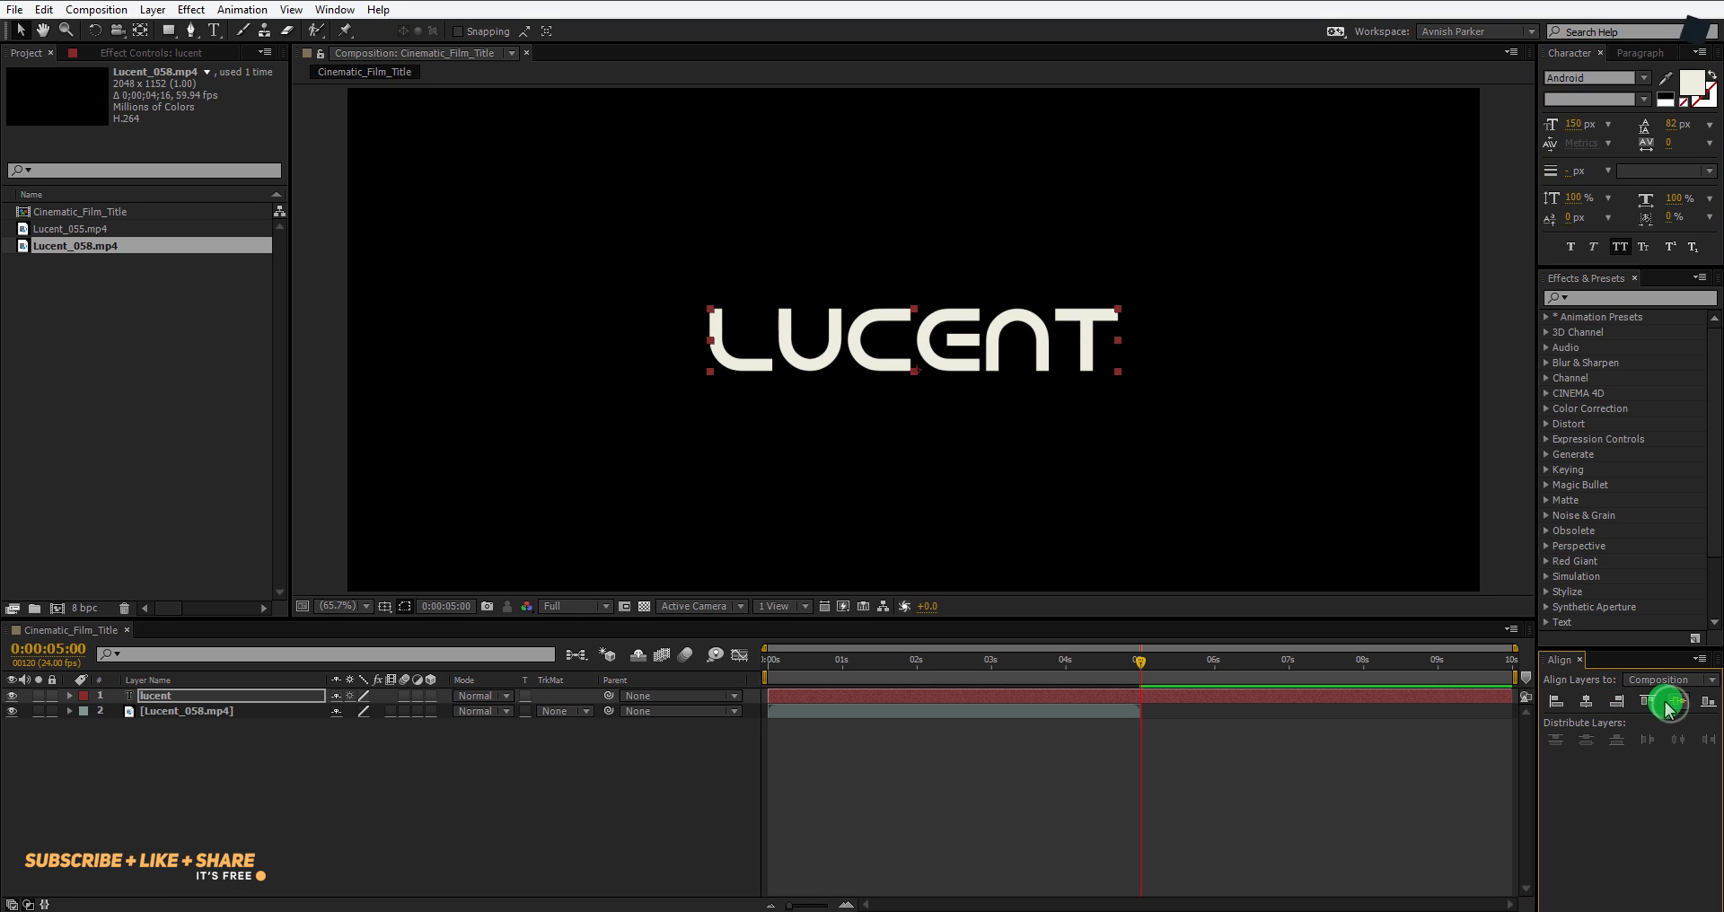
Add the Lucent_055 clip to the composition and time-stretch it to a new duration of 0:00:05:22.
click(79, 229)
drag(79, 230, 213, 710)
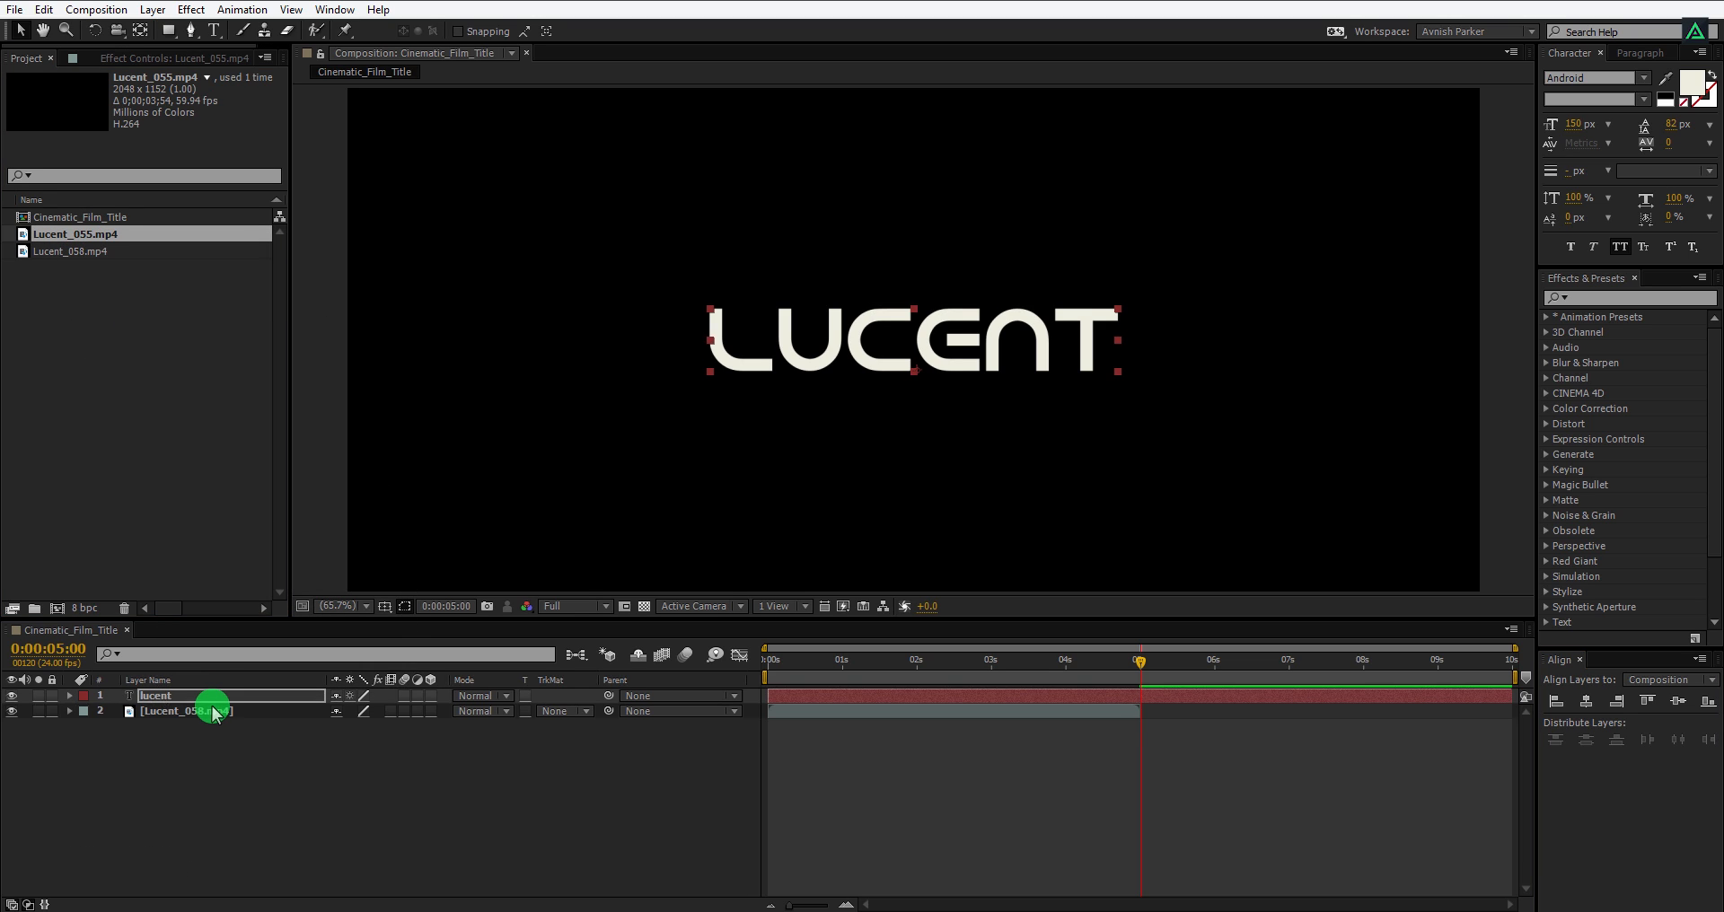
right_click(988, 718)
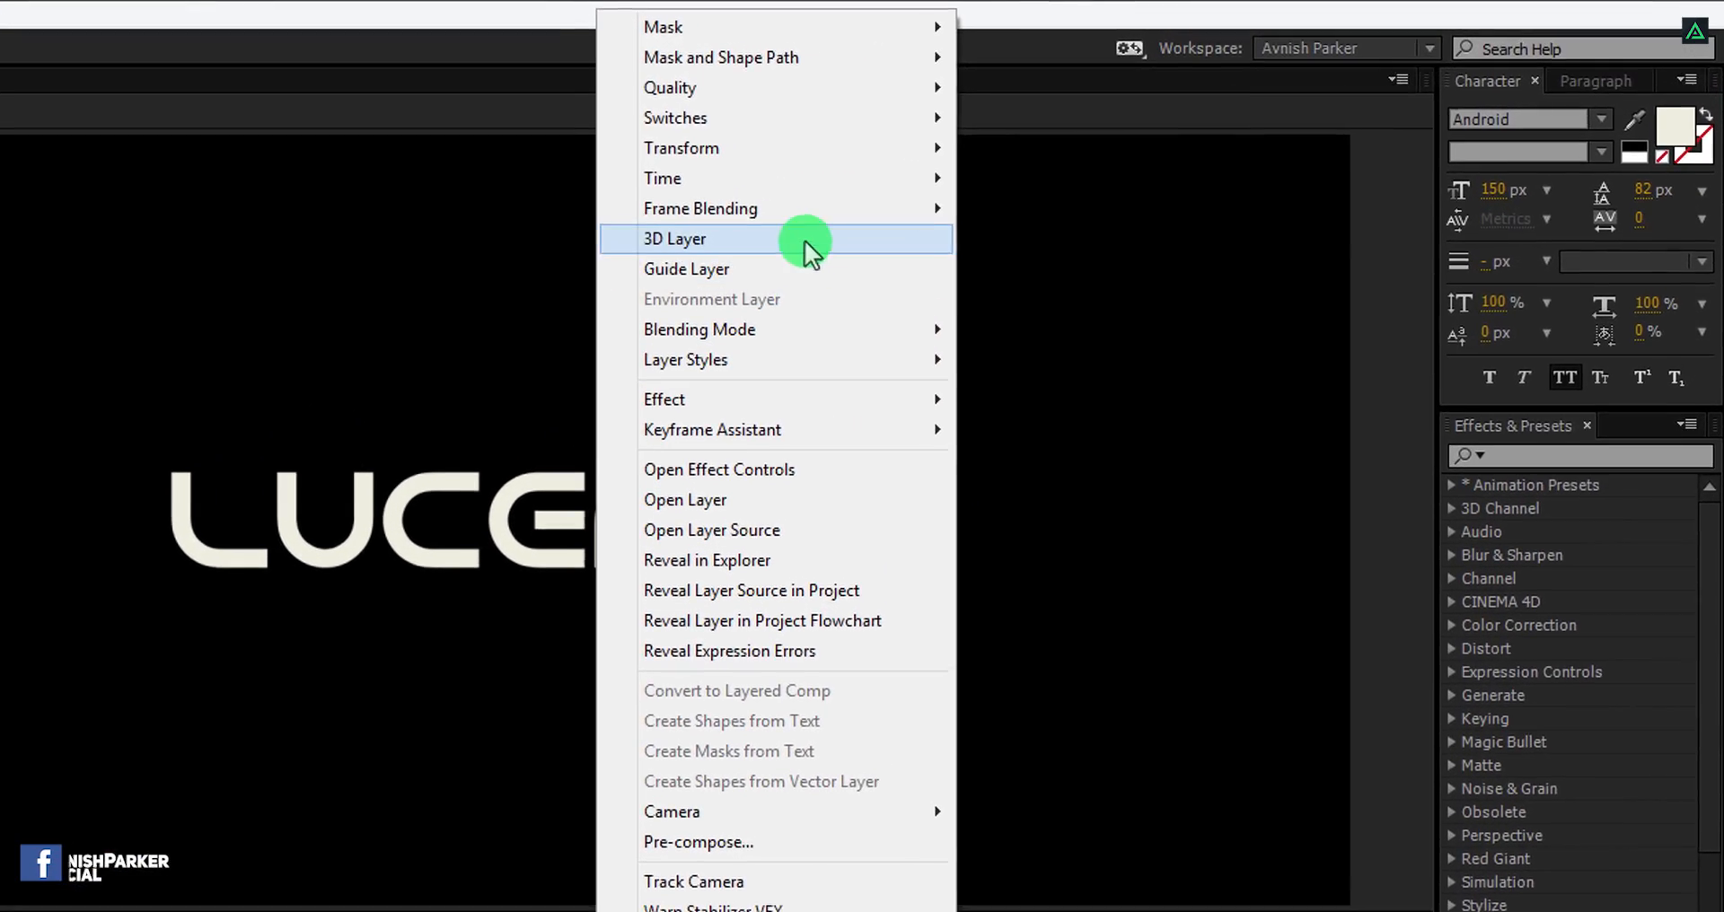
mouse_move(1033, 157)
click(1047, 261)
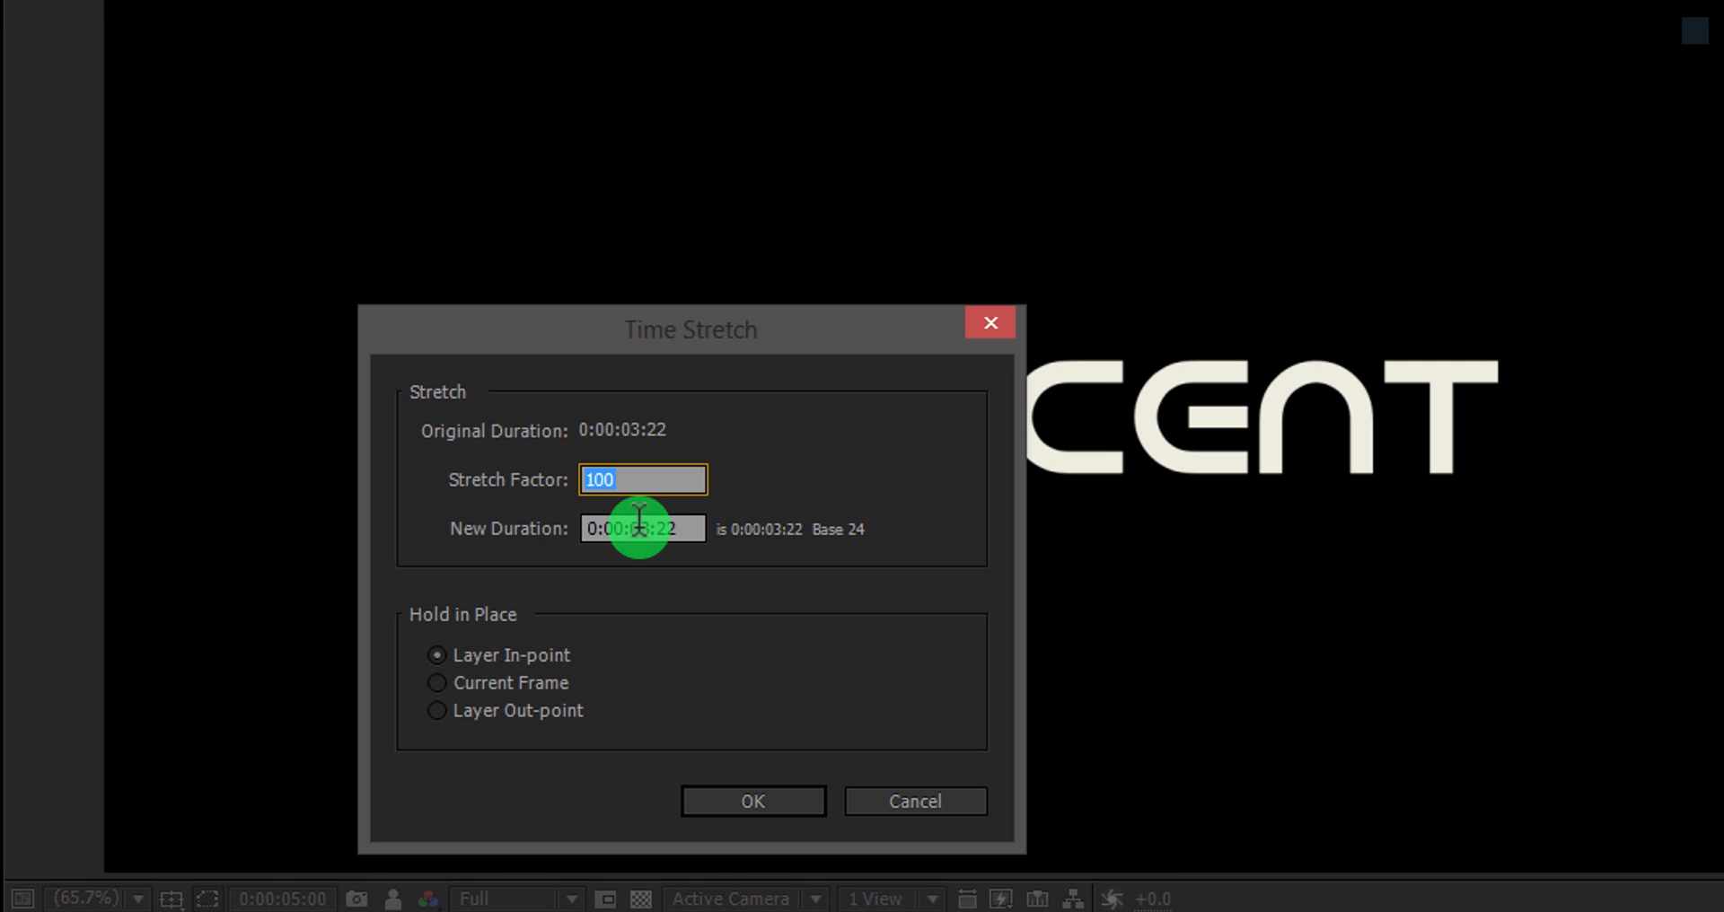
click(640, 528)
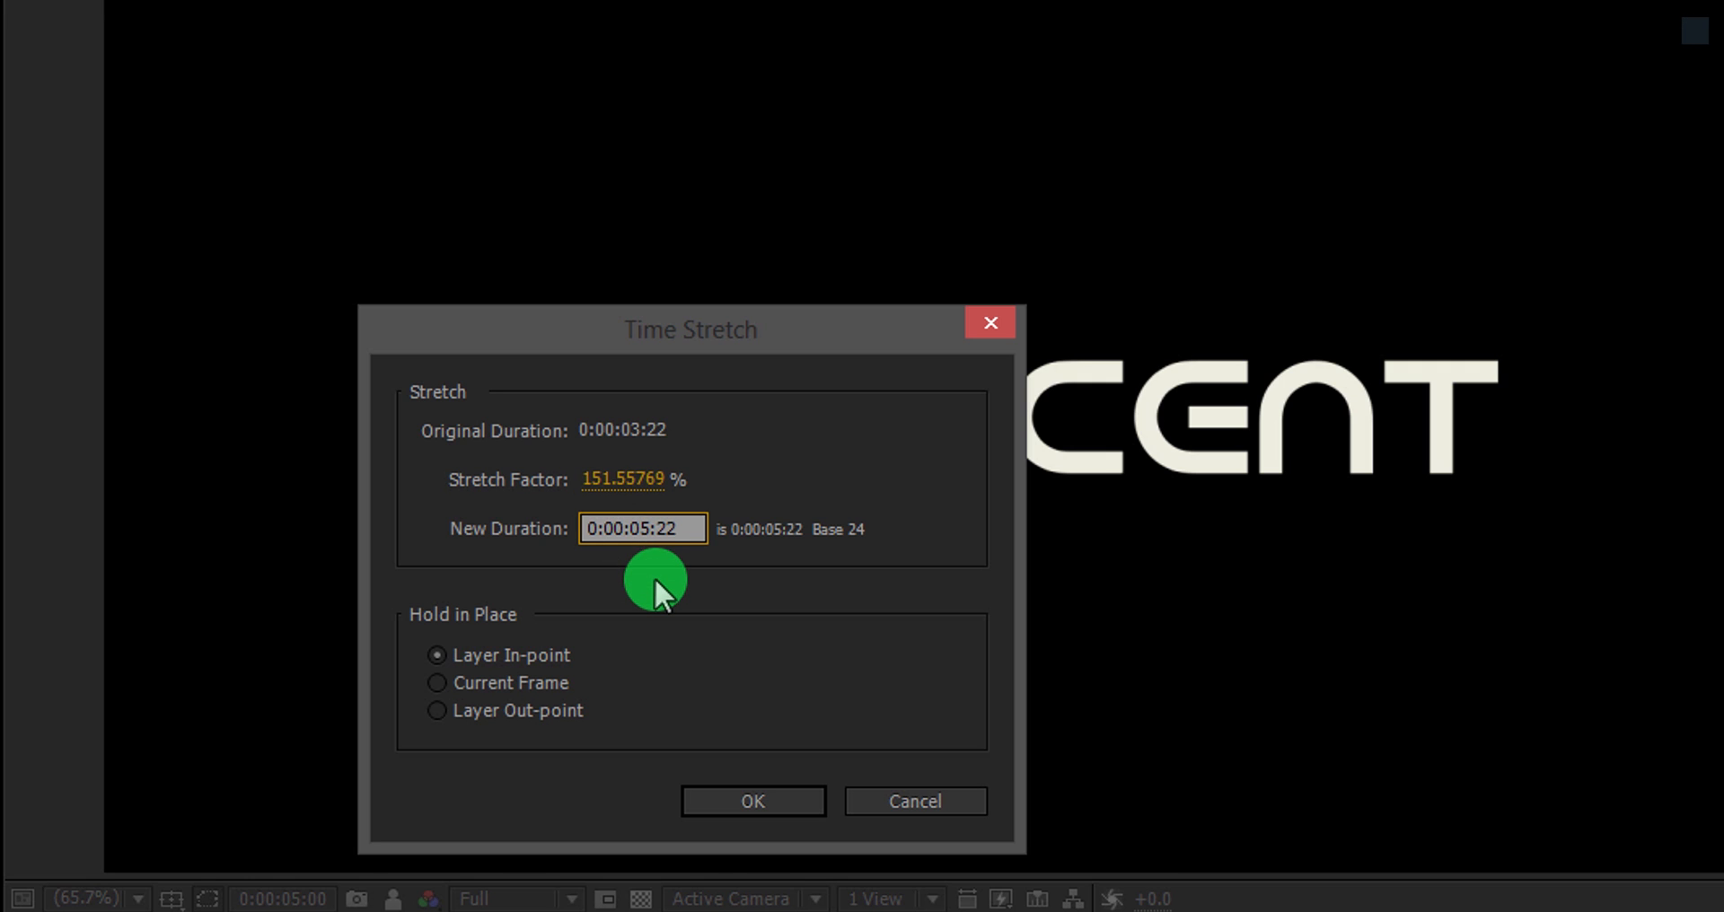
click(753, 801)
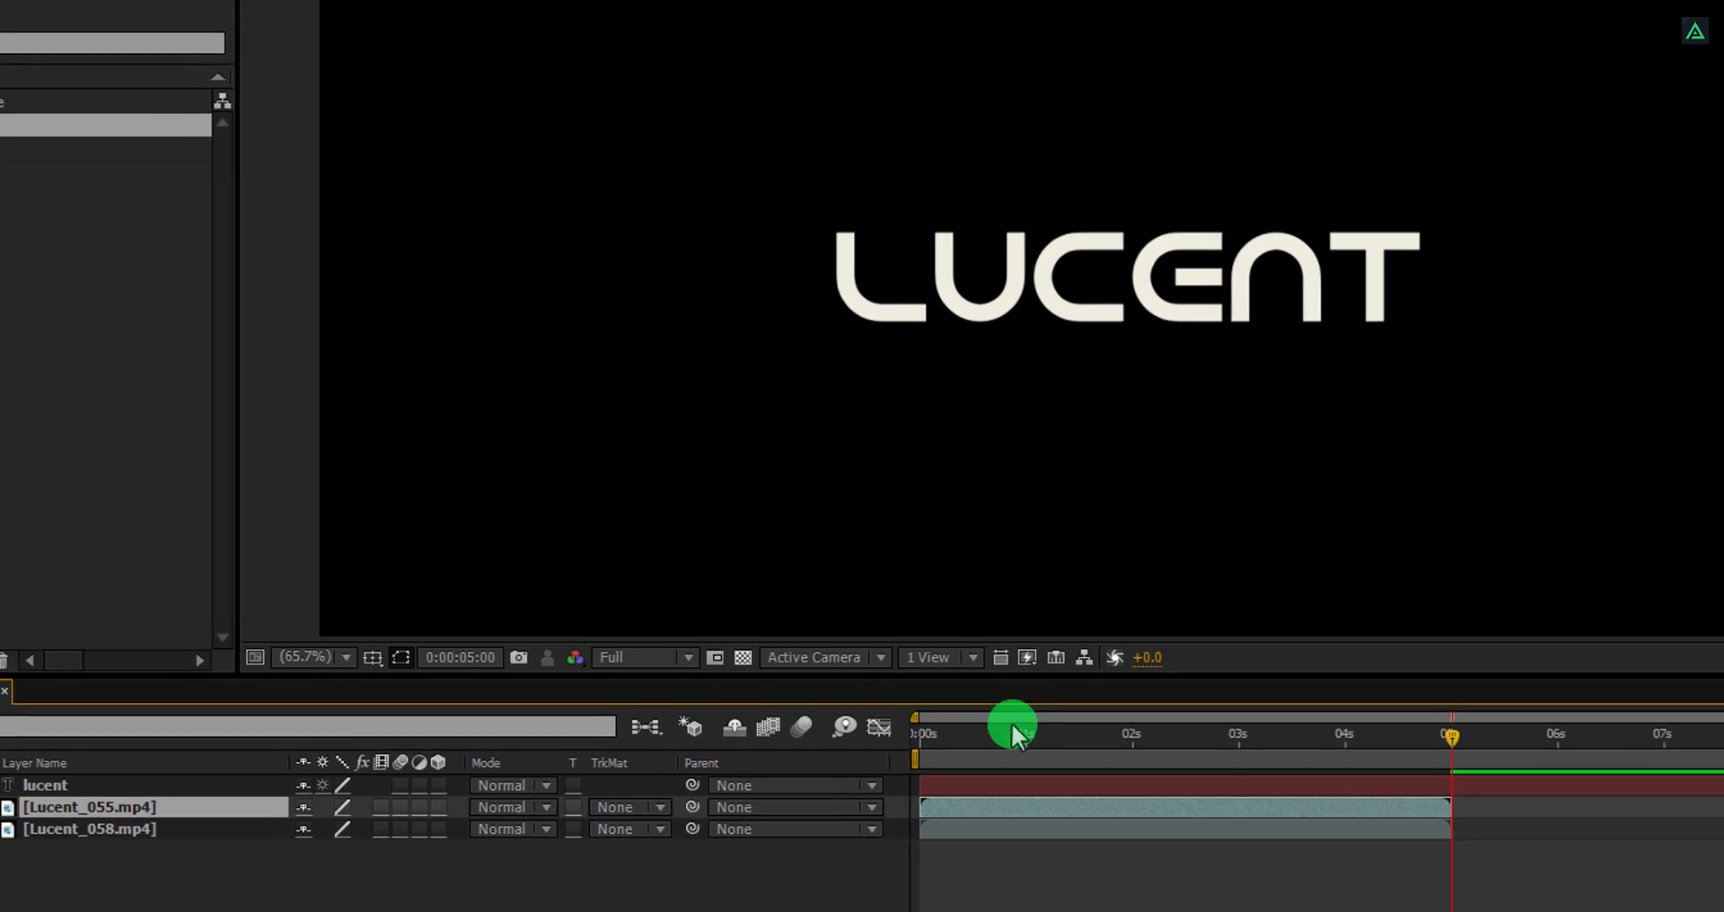
Add a Tracking animator to the lucent text layer and move the time indicator to the start.
drag(1286, 738, 1141, 757)
drag(1139, 620, 1266, 624)
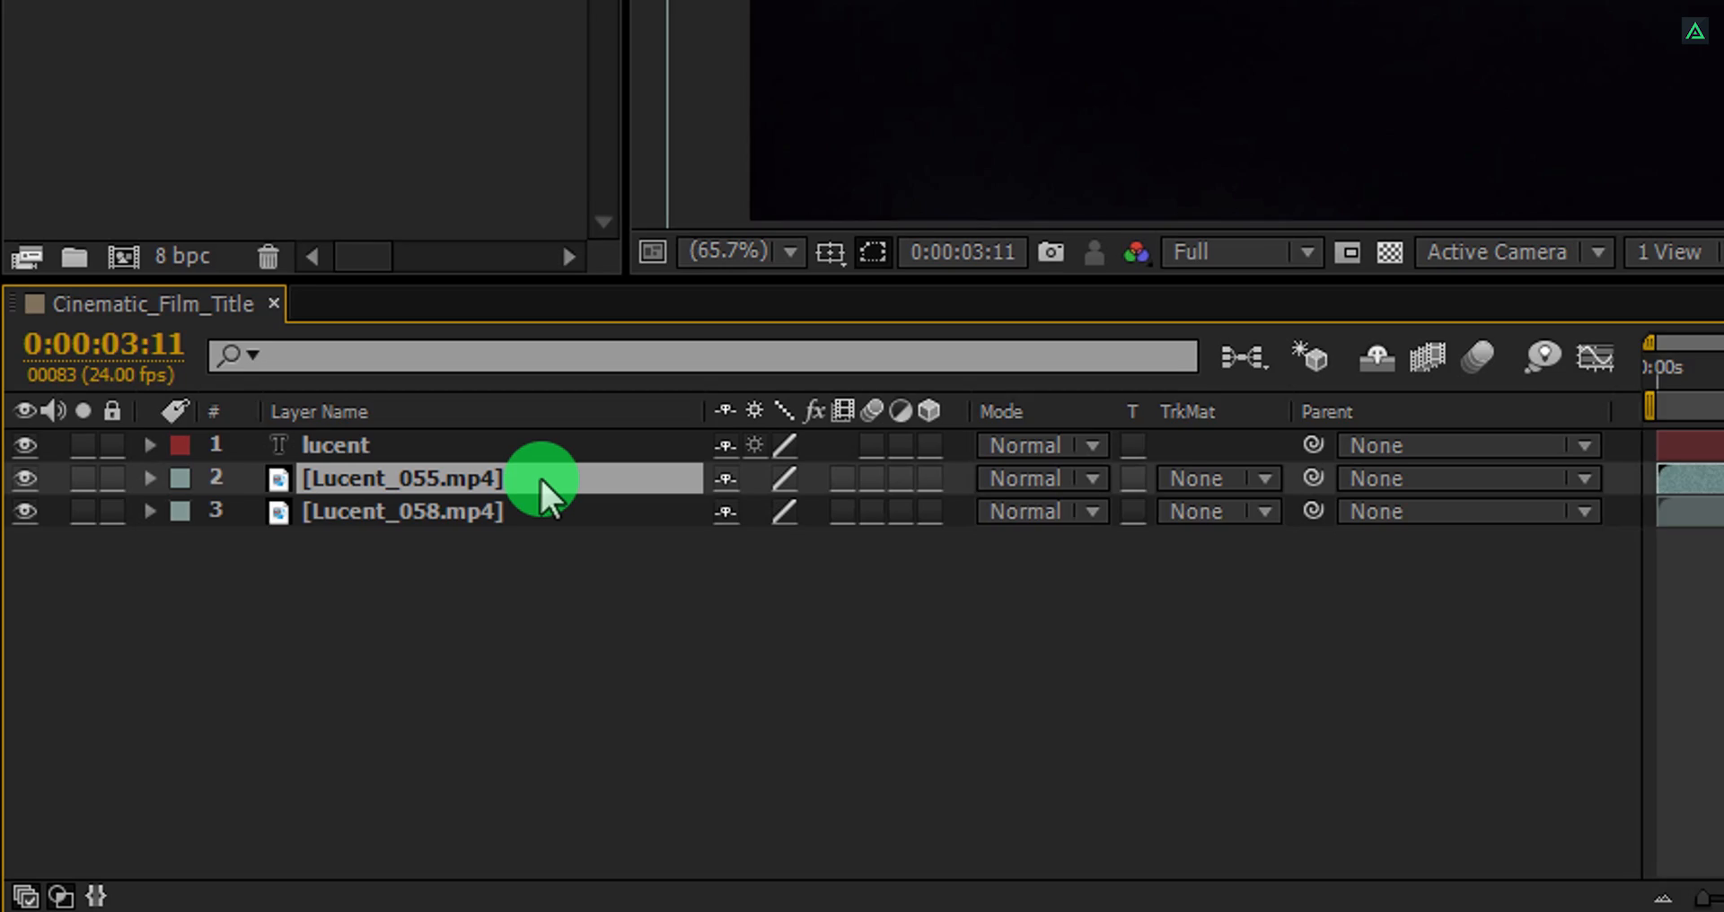
click(346, 423)
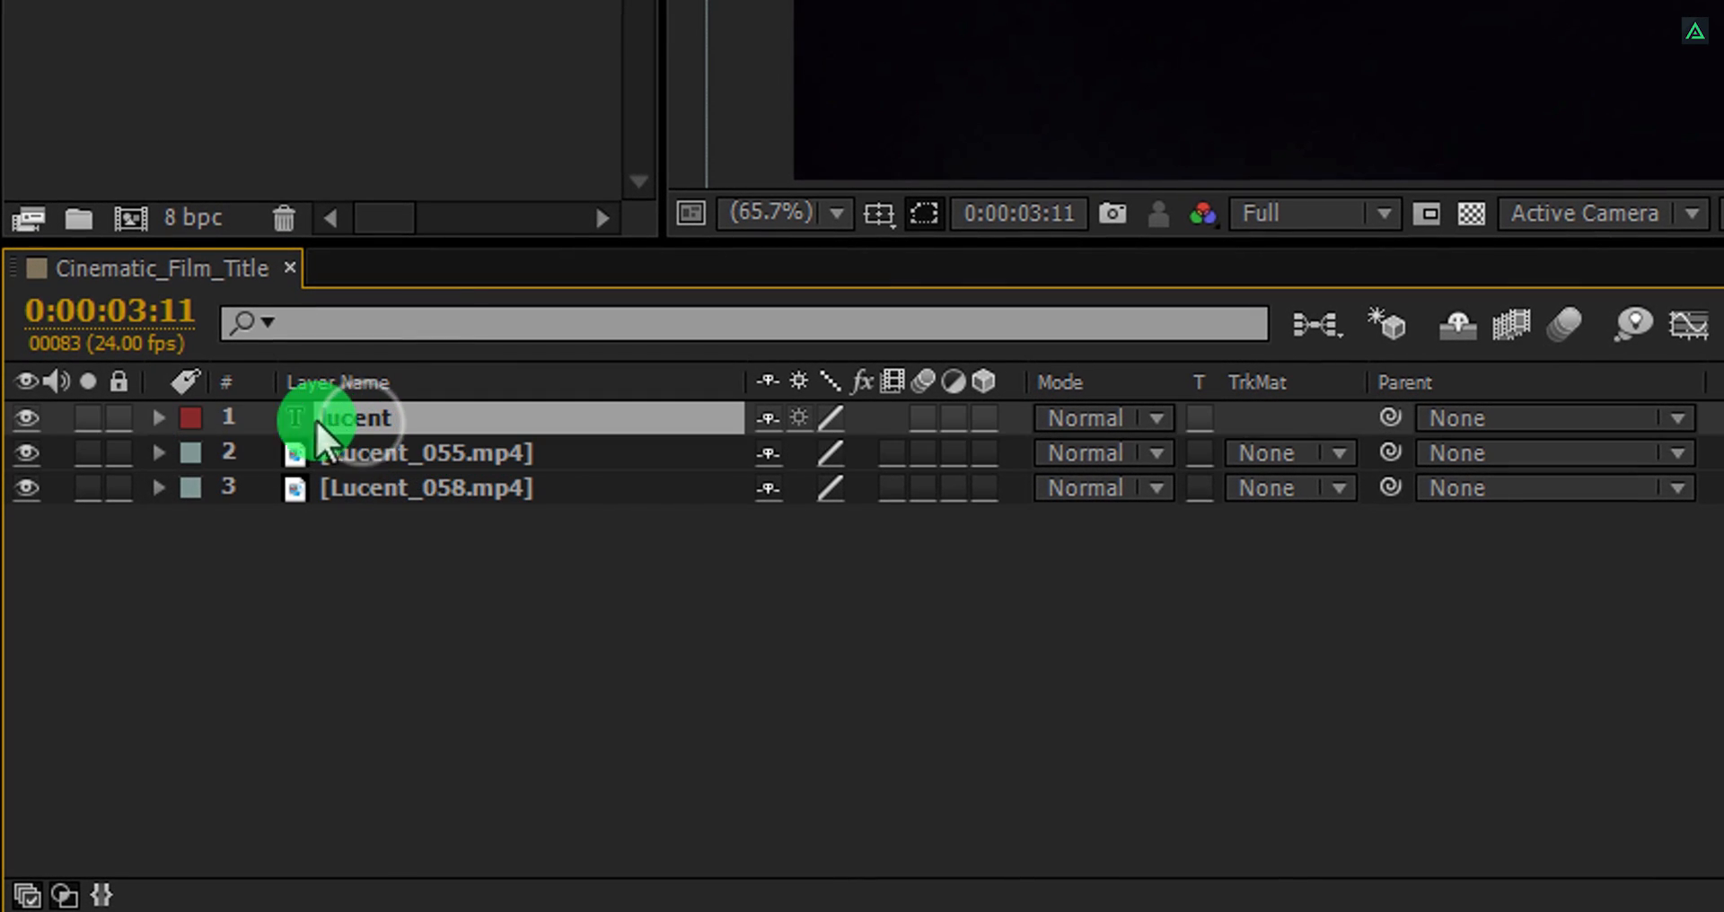
click(155, 417)
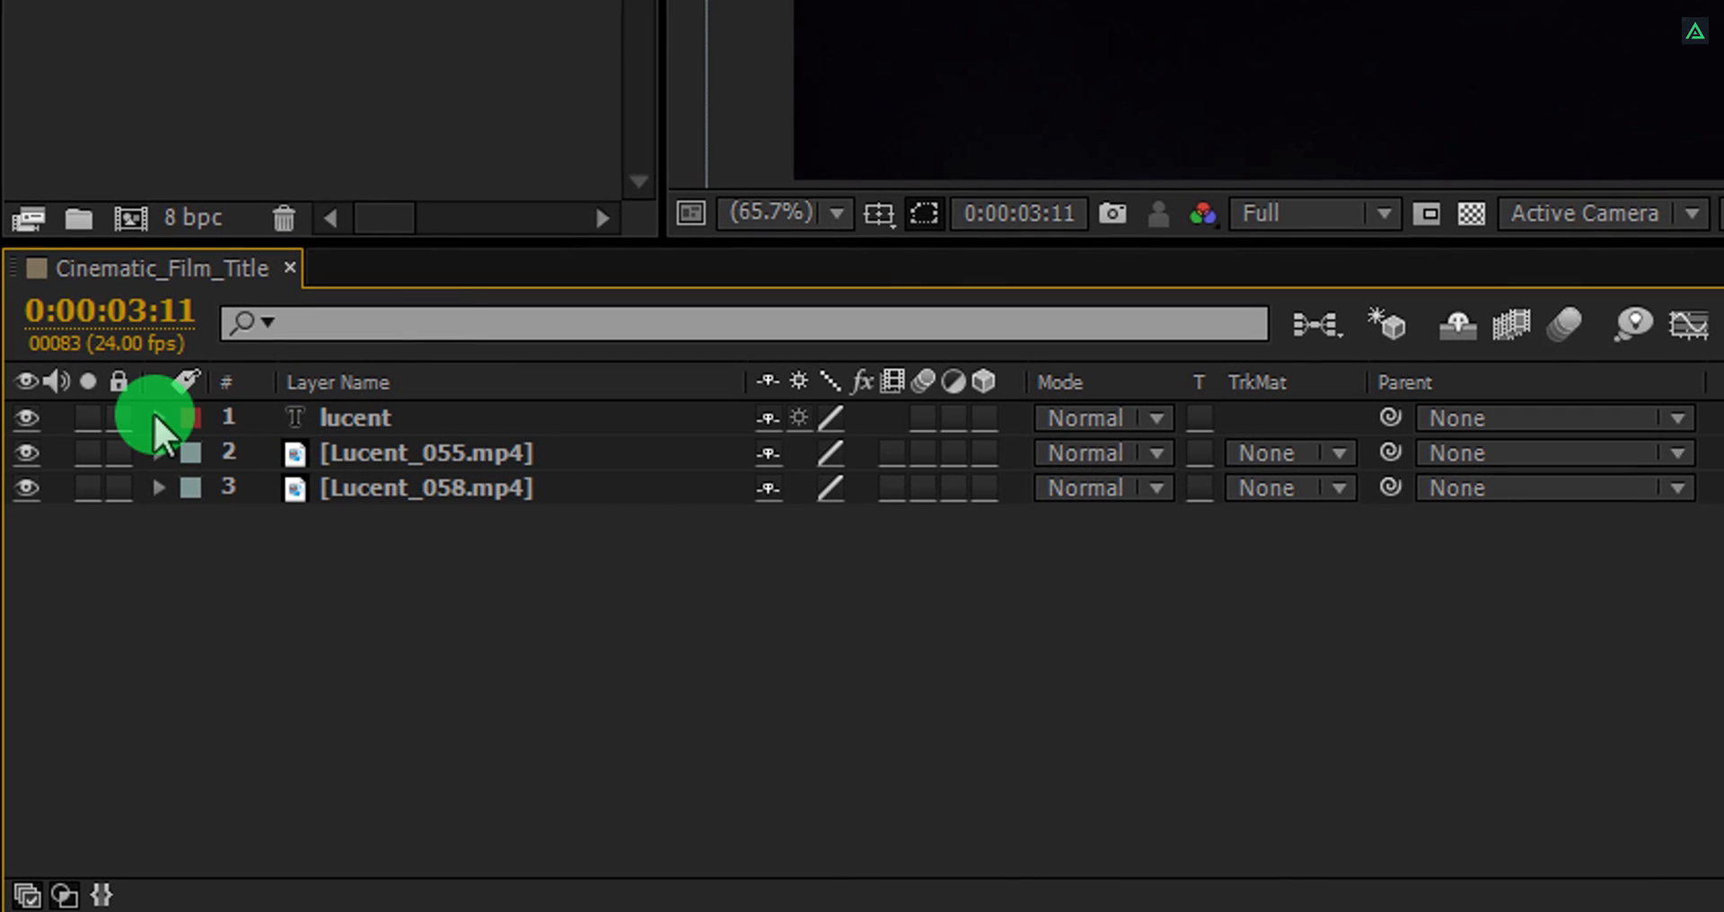
click(156, 418)
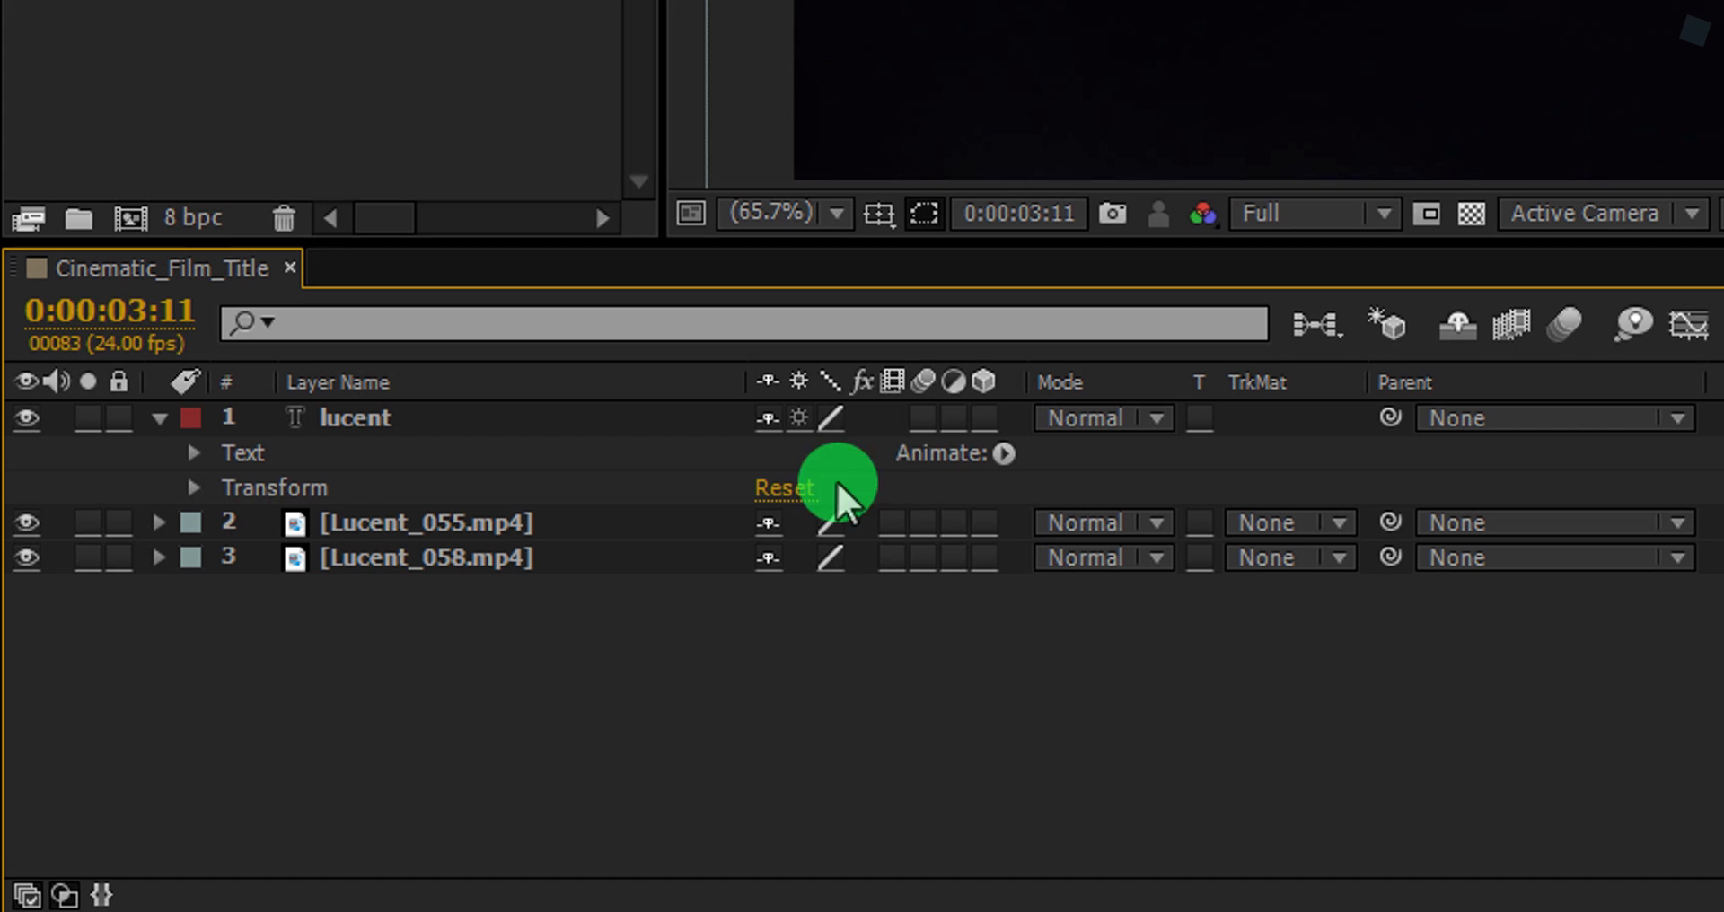
click(1004, 453)
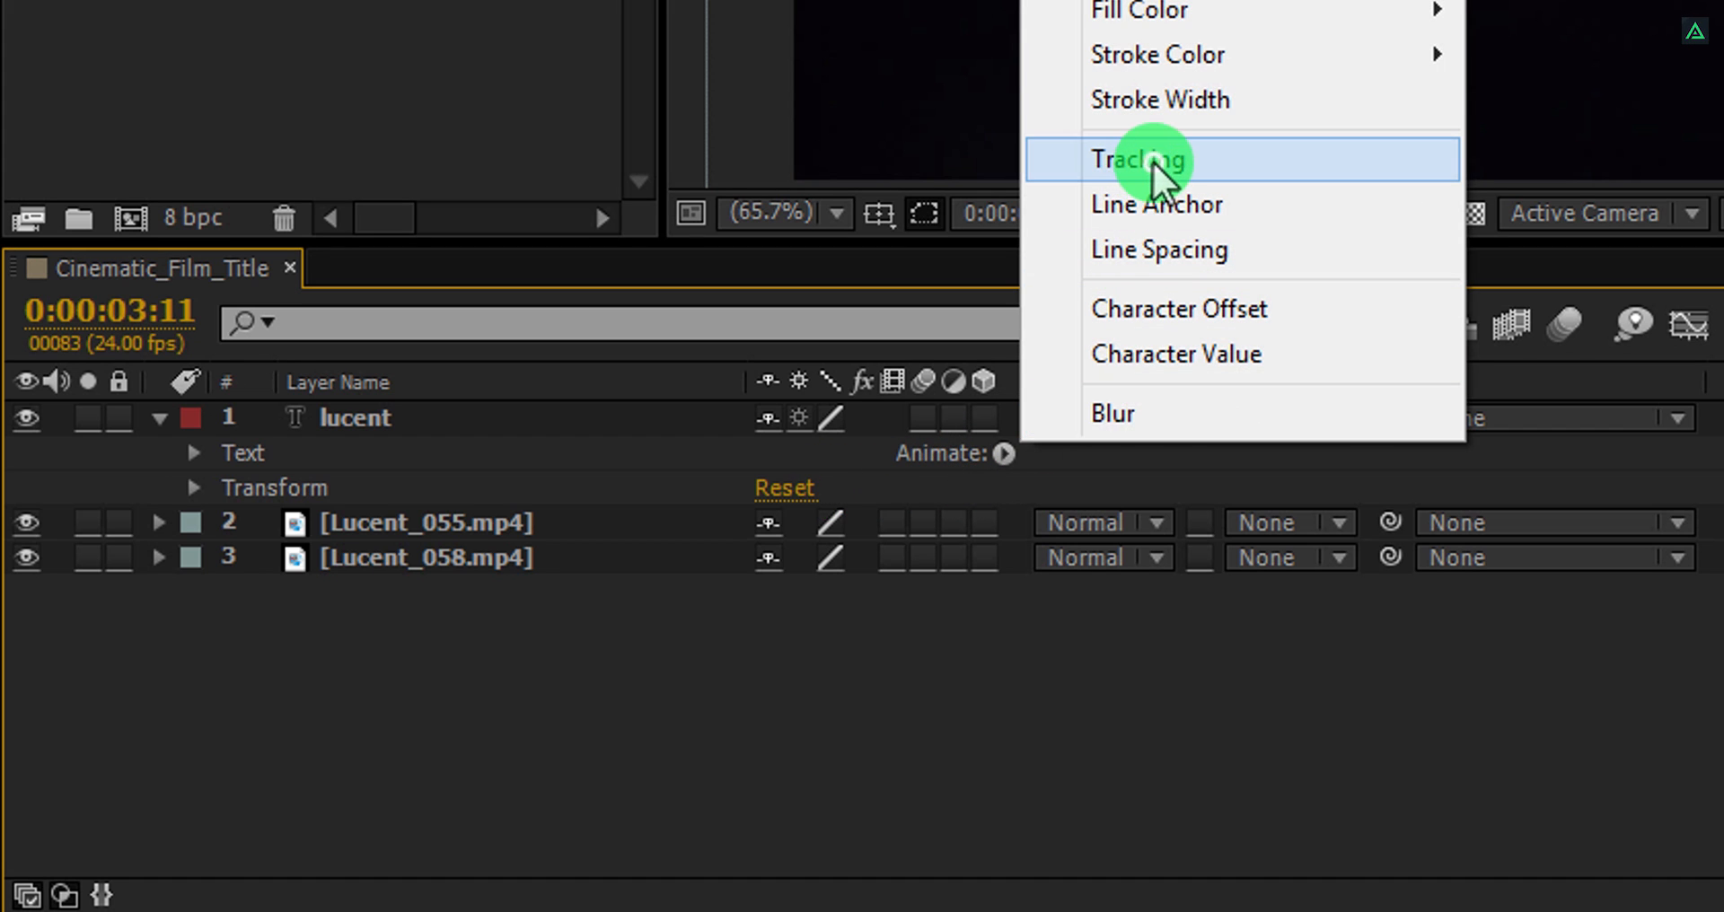
click(1154, 171)
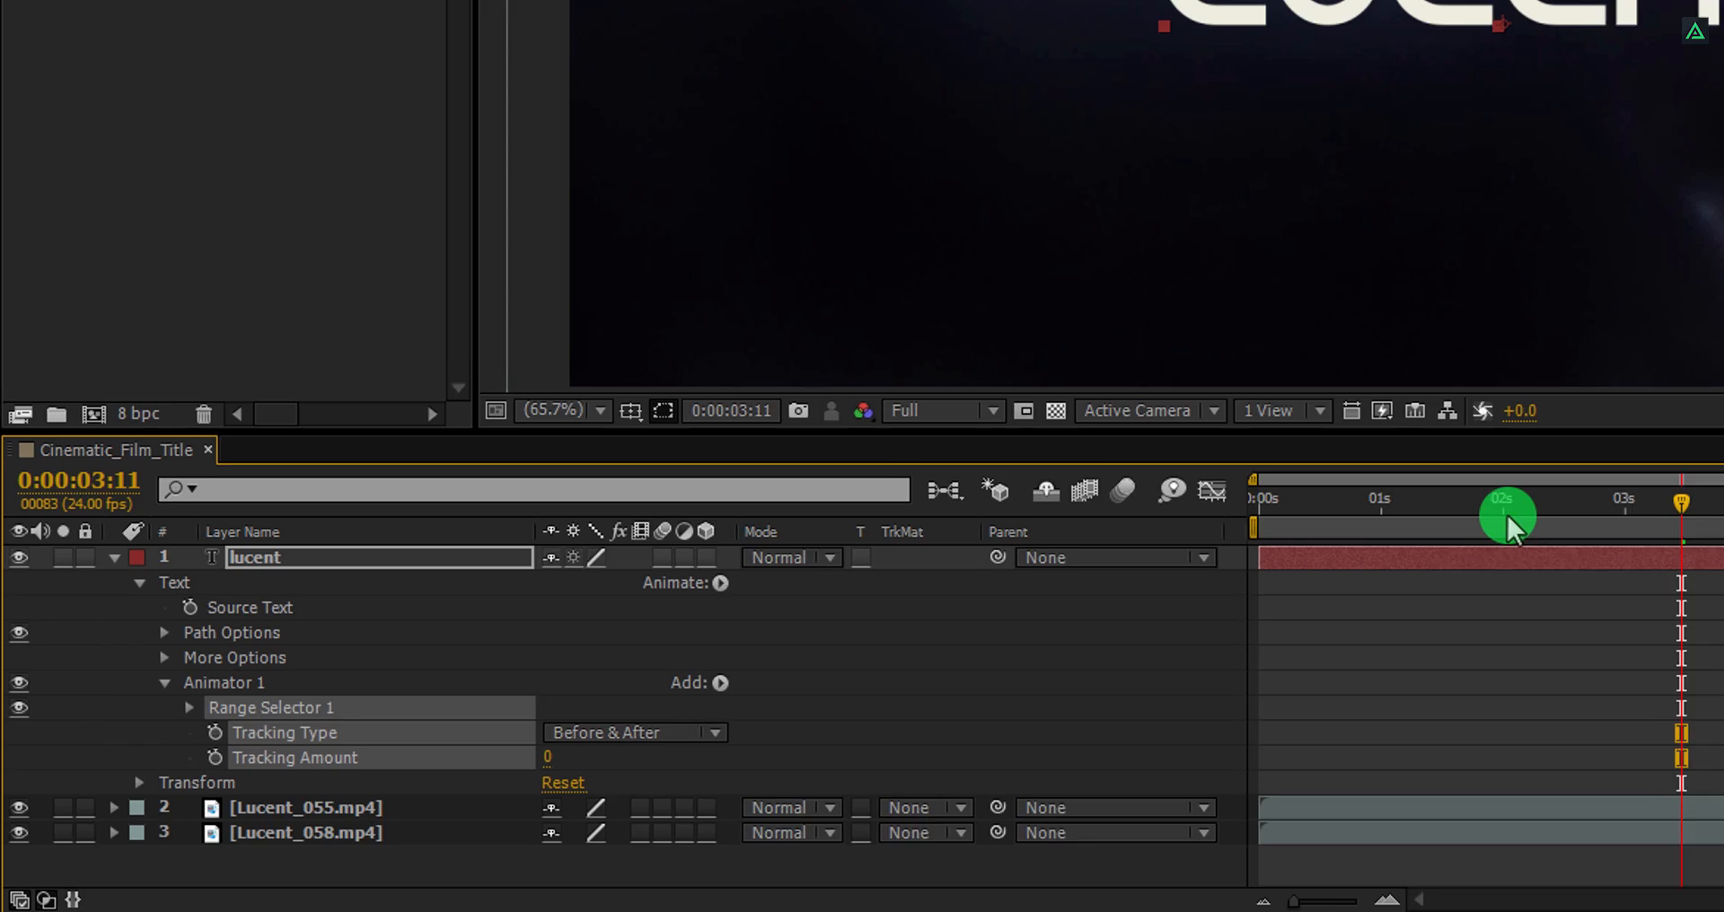
drag(1509, 519, 1260, 517)
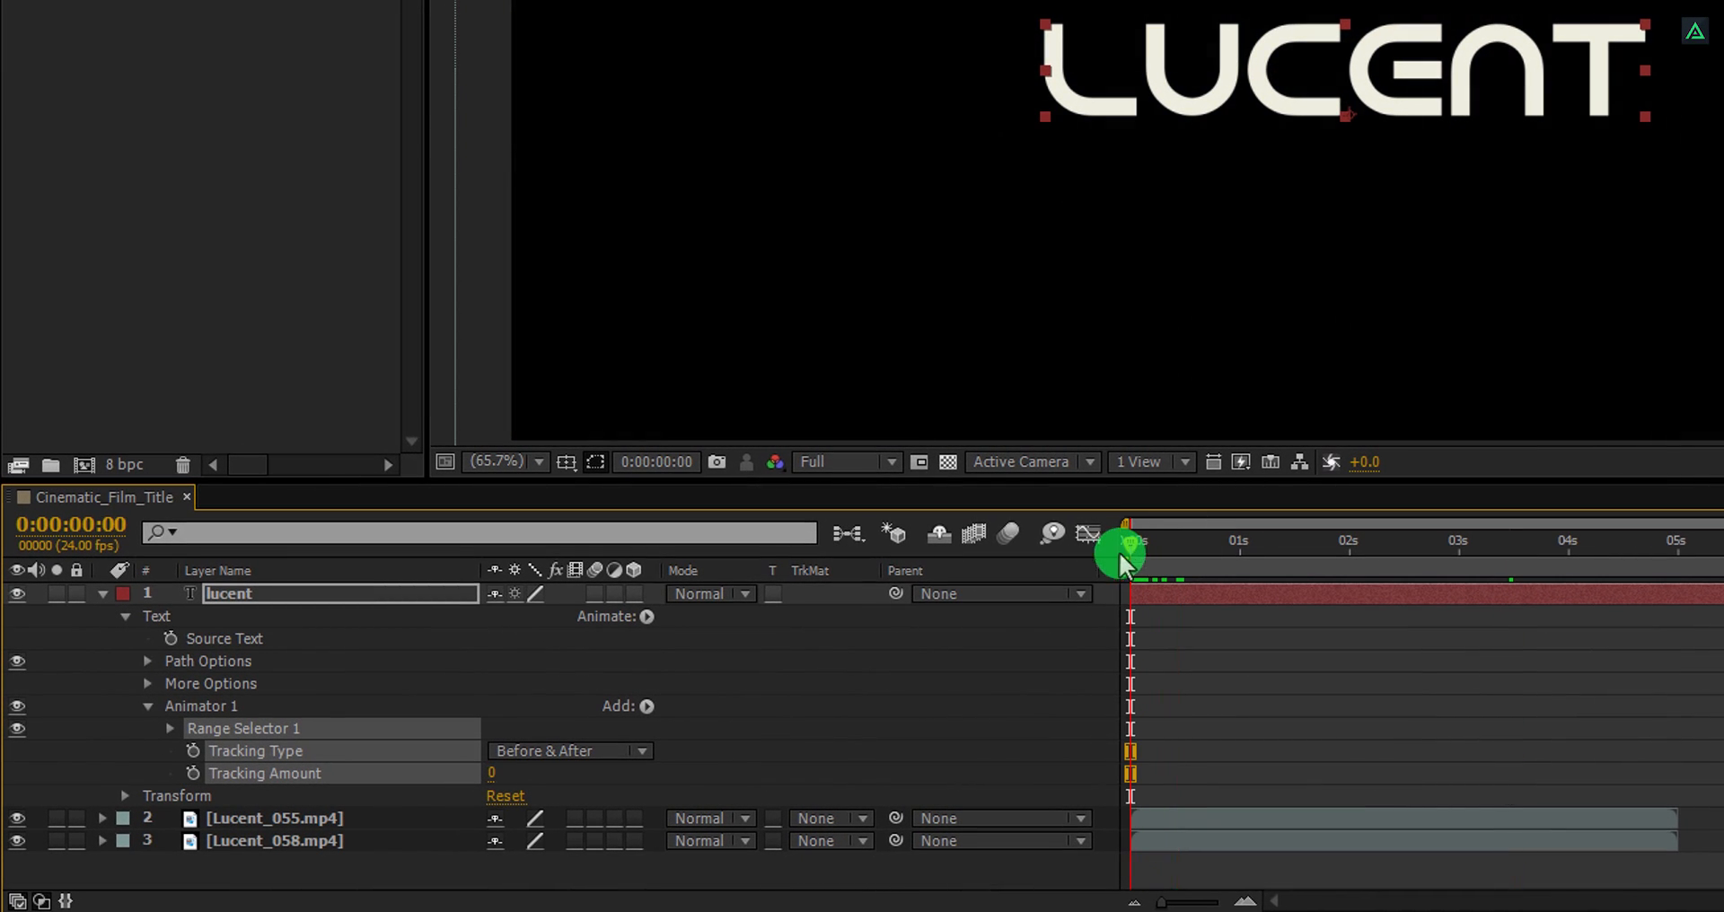
Keyframe the Tracking Amount at 0 at the start and set it to 10 at 0:00:05:00.
click(194, 774)
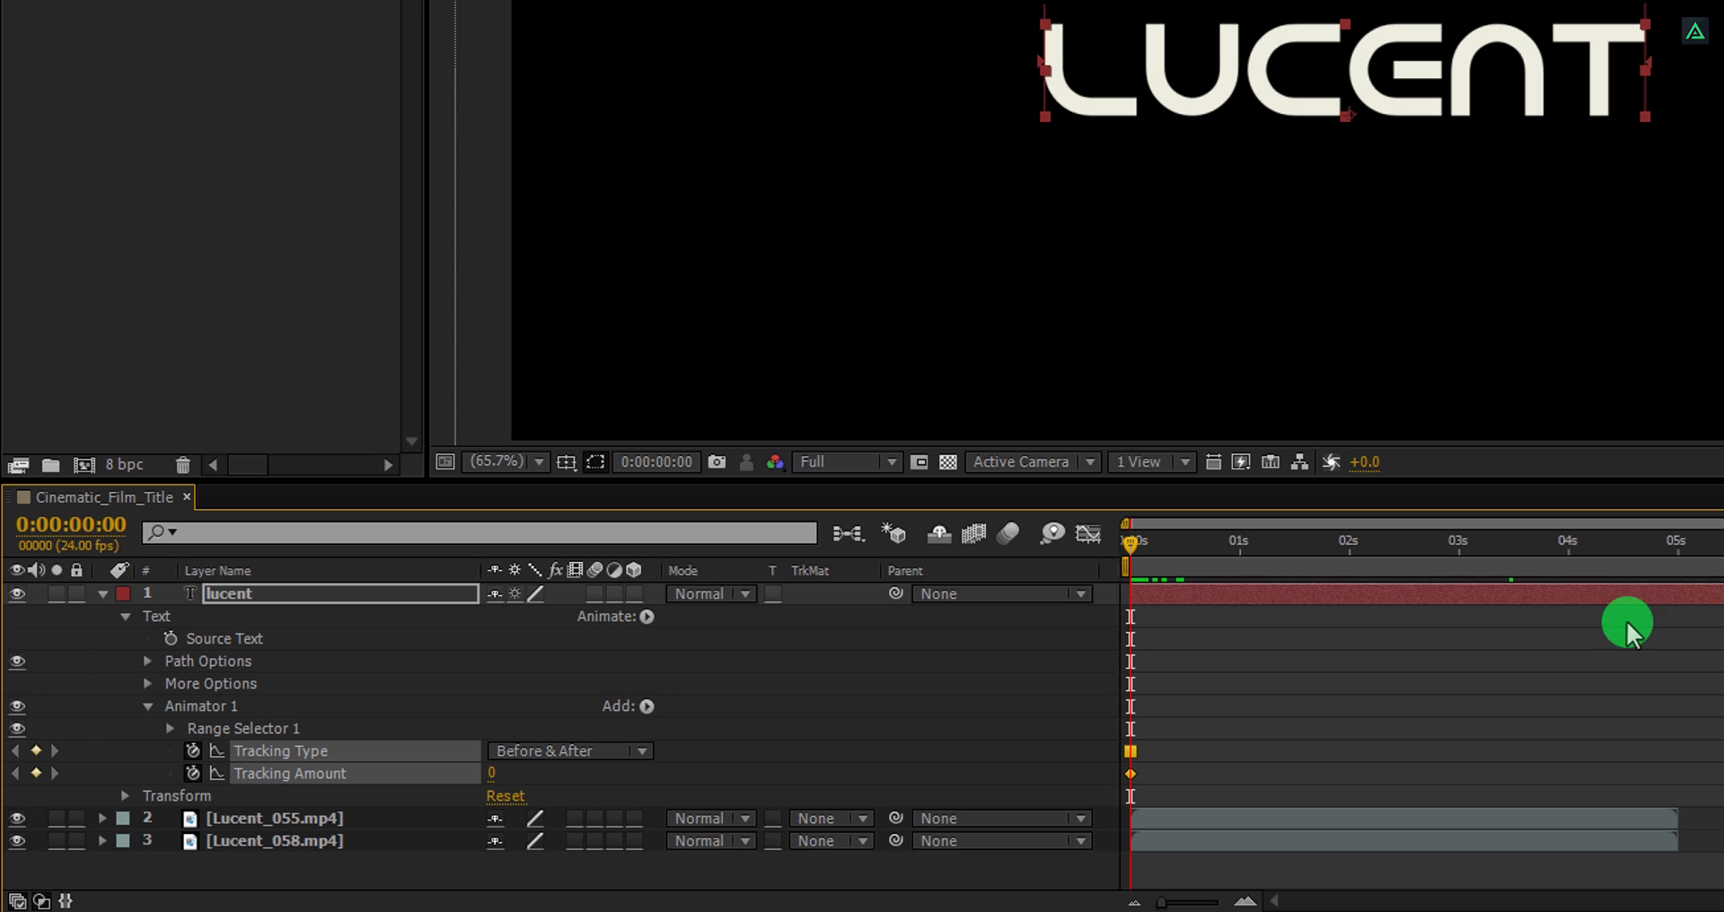
click(492, 773)
key(Return)
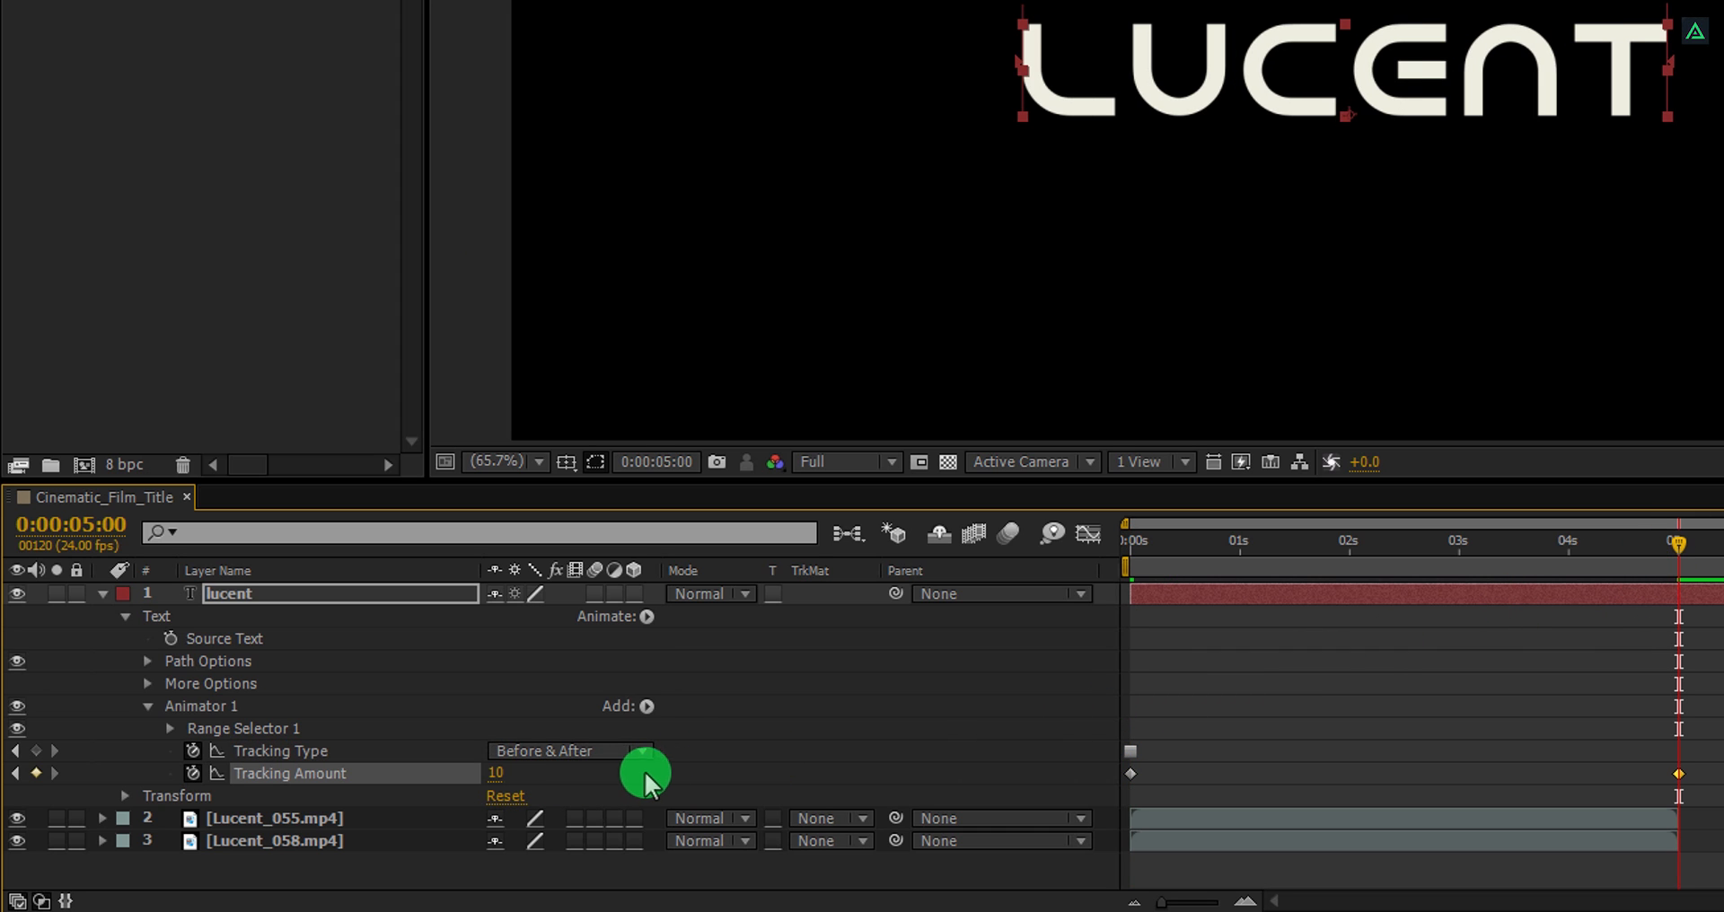
Scrub the timeline to preview the text's tracking animation, then collapse the lucent layer's properties.
click(1142, 542)
drag(1168, 543, 1543, 547)
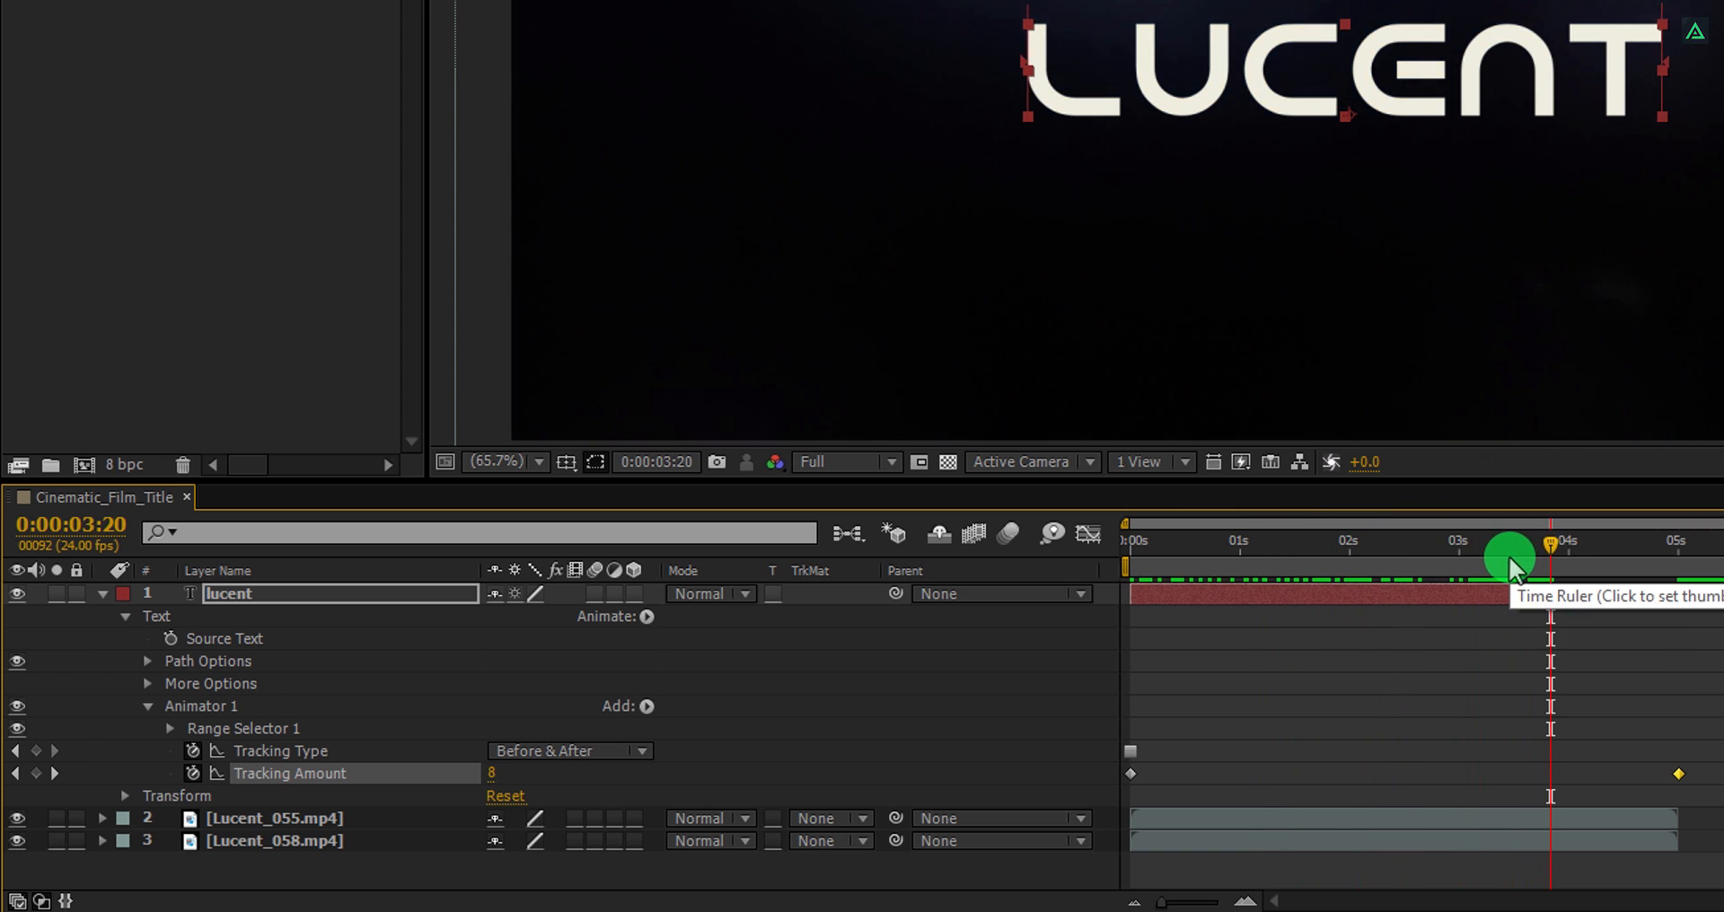
click(101, 594)
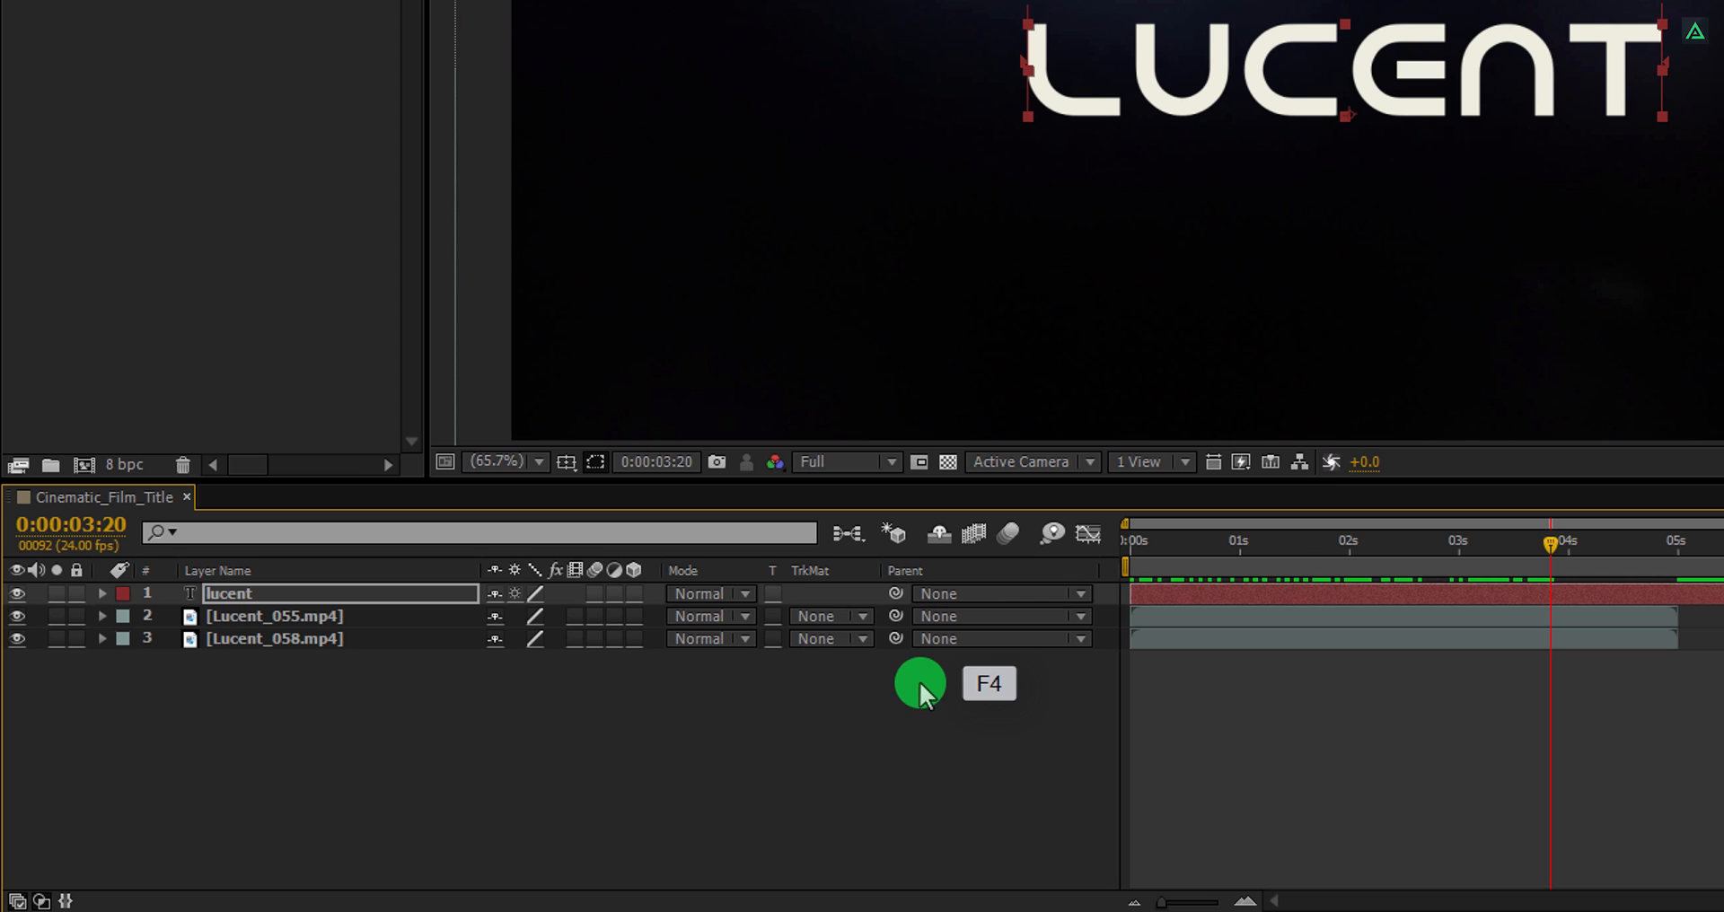
key(F4)
key(F4)
key(F4)
key(F4)
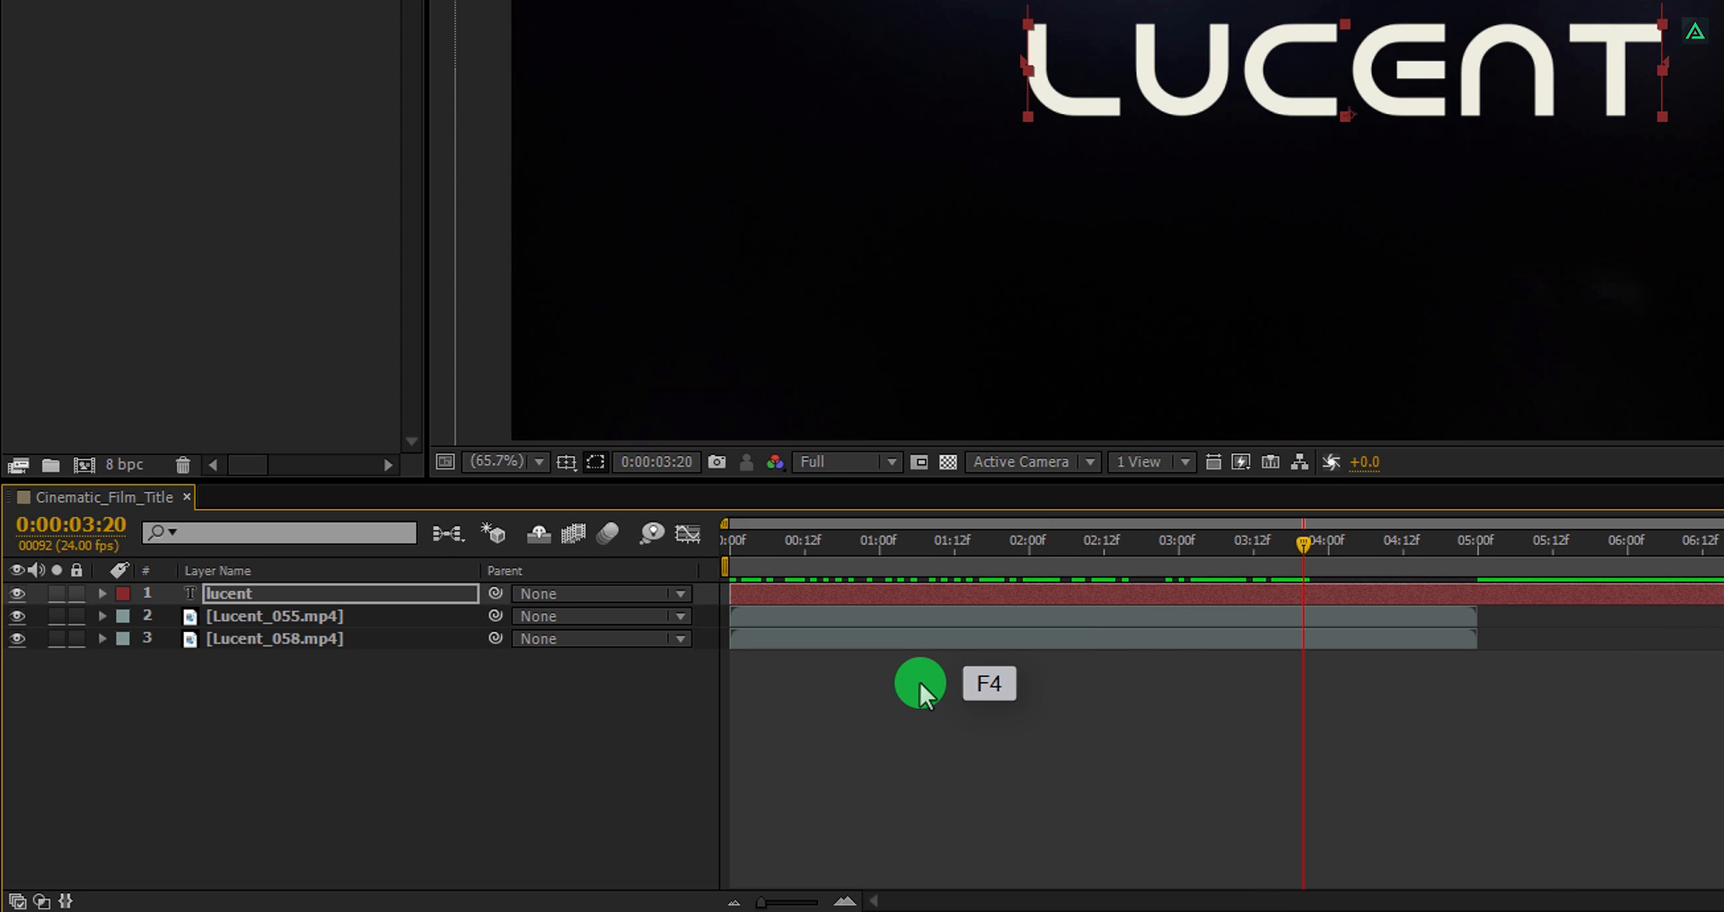
key(F4)
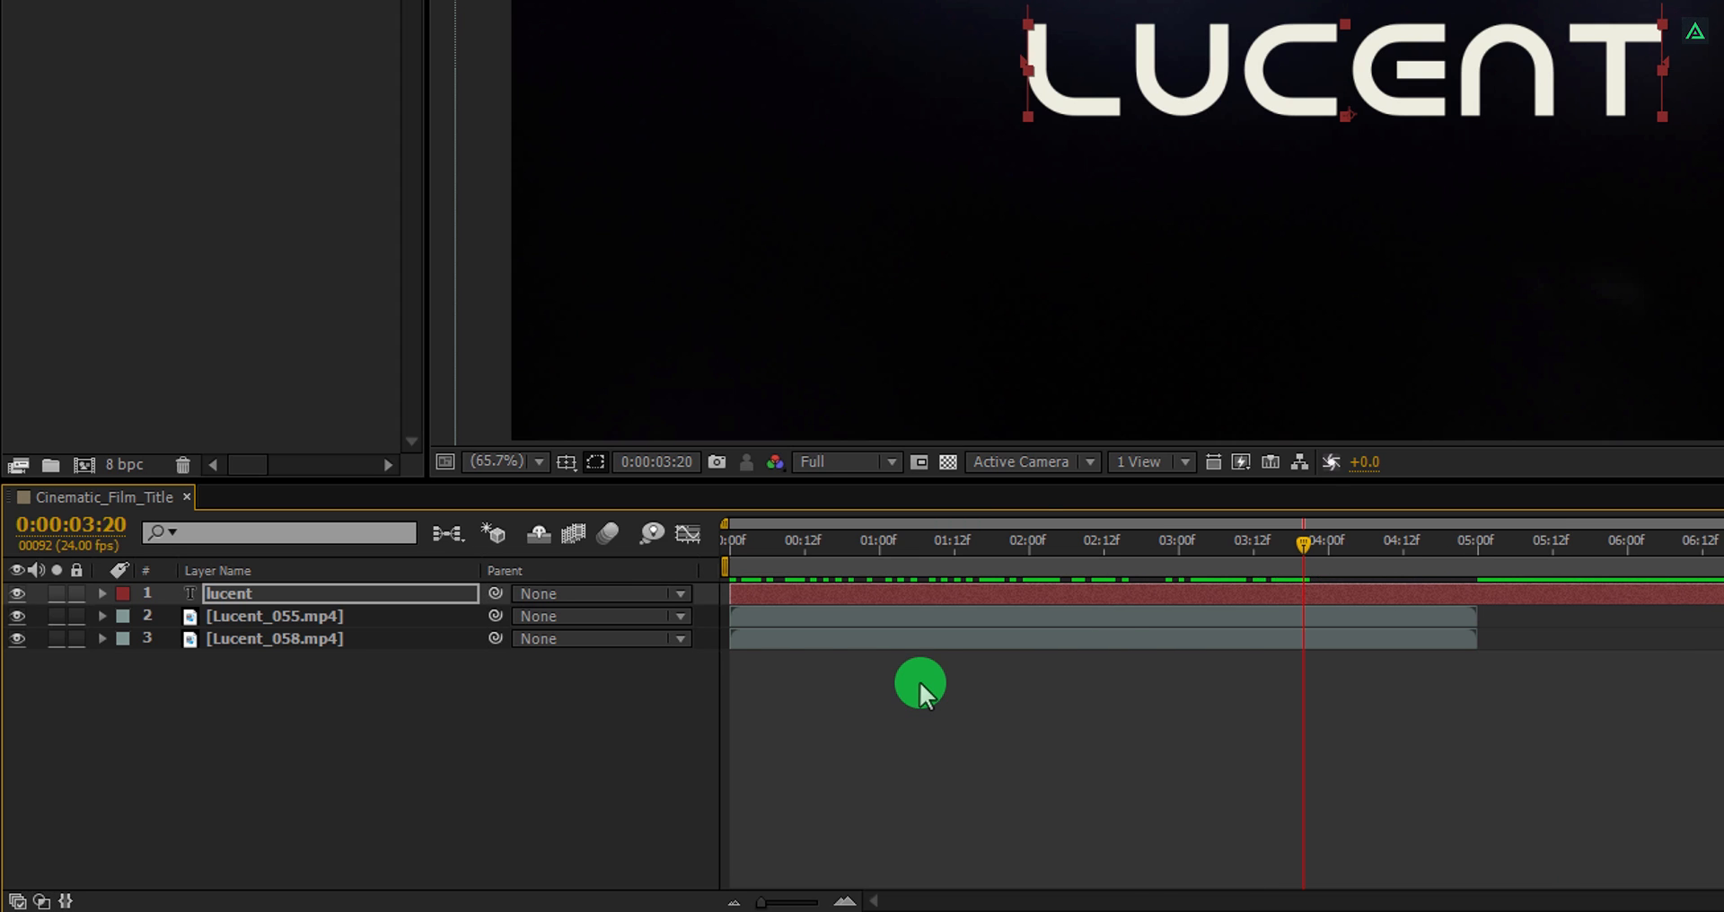
key(F4)
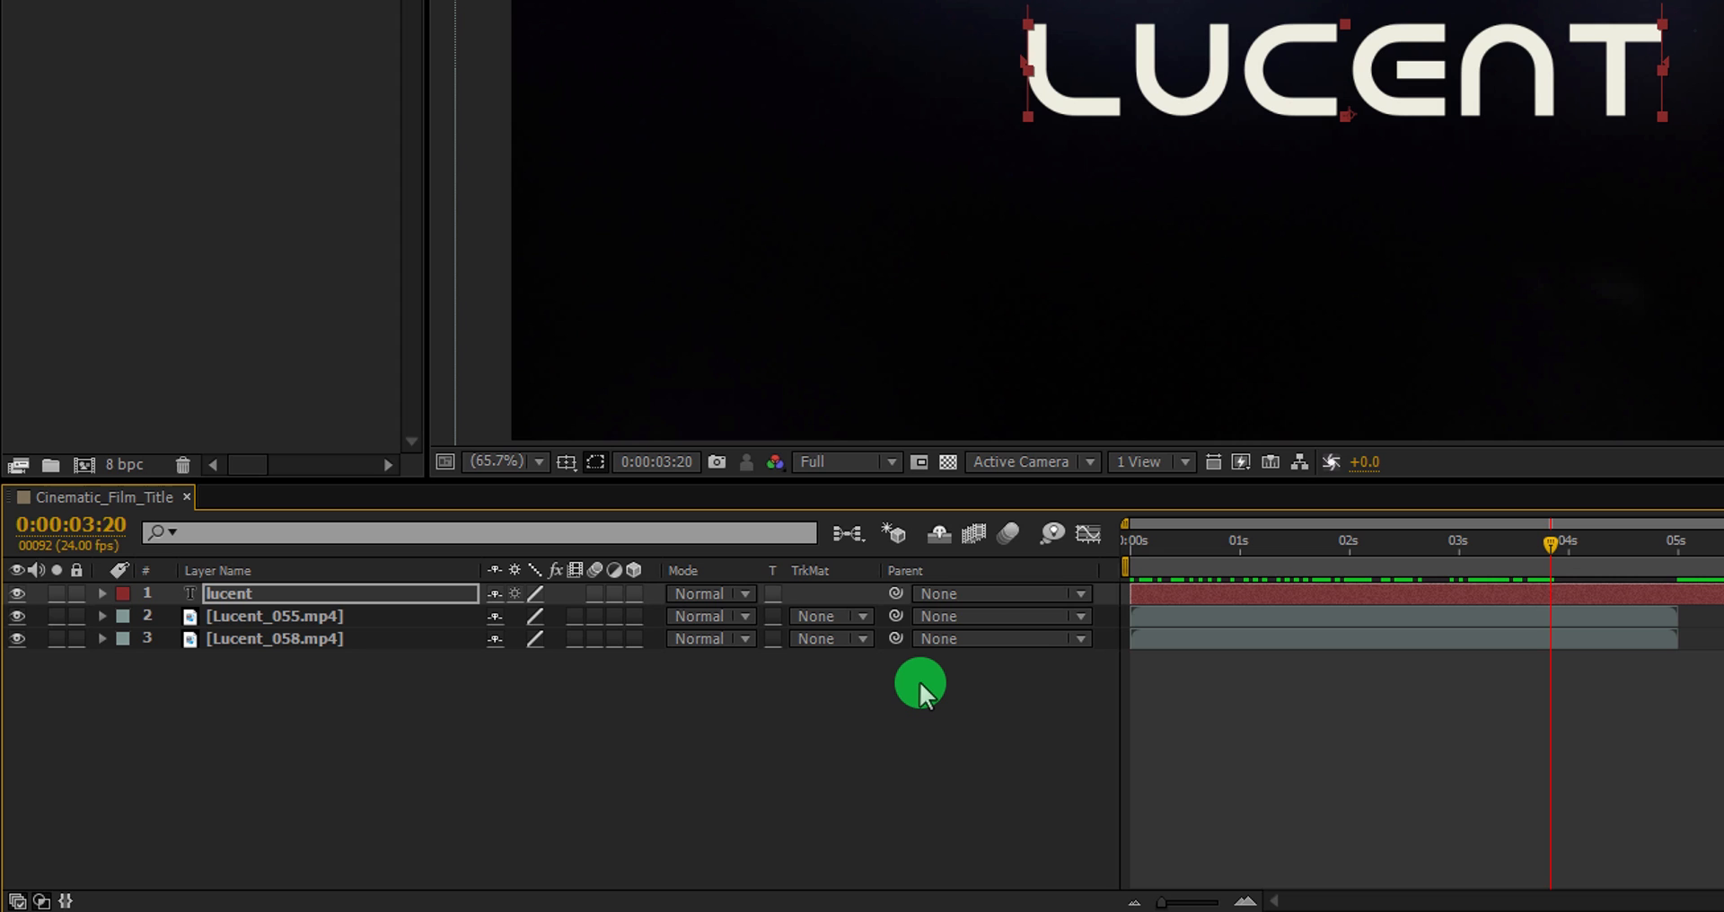
Set the Lucent_055 layer's track matte to Alpha so the footage shows through the lucent text.
right_click(939, 572)
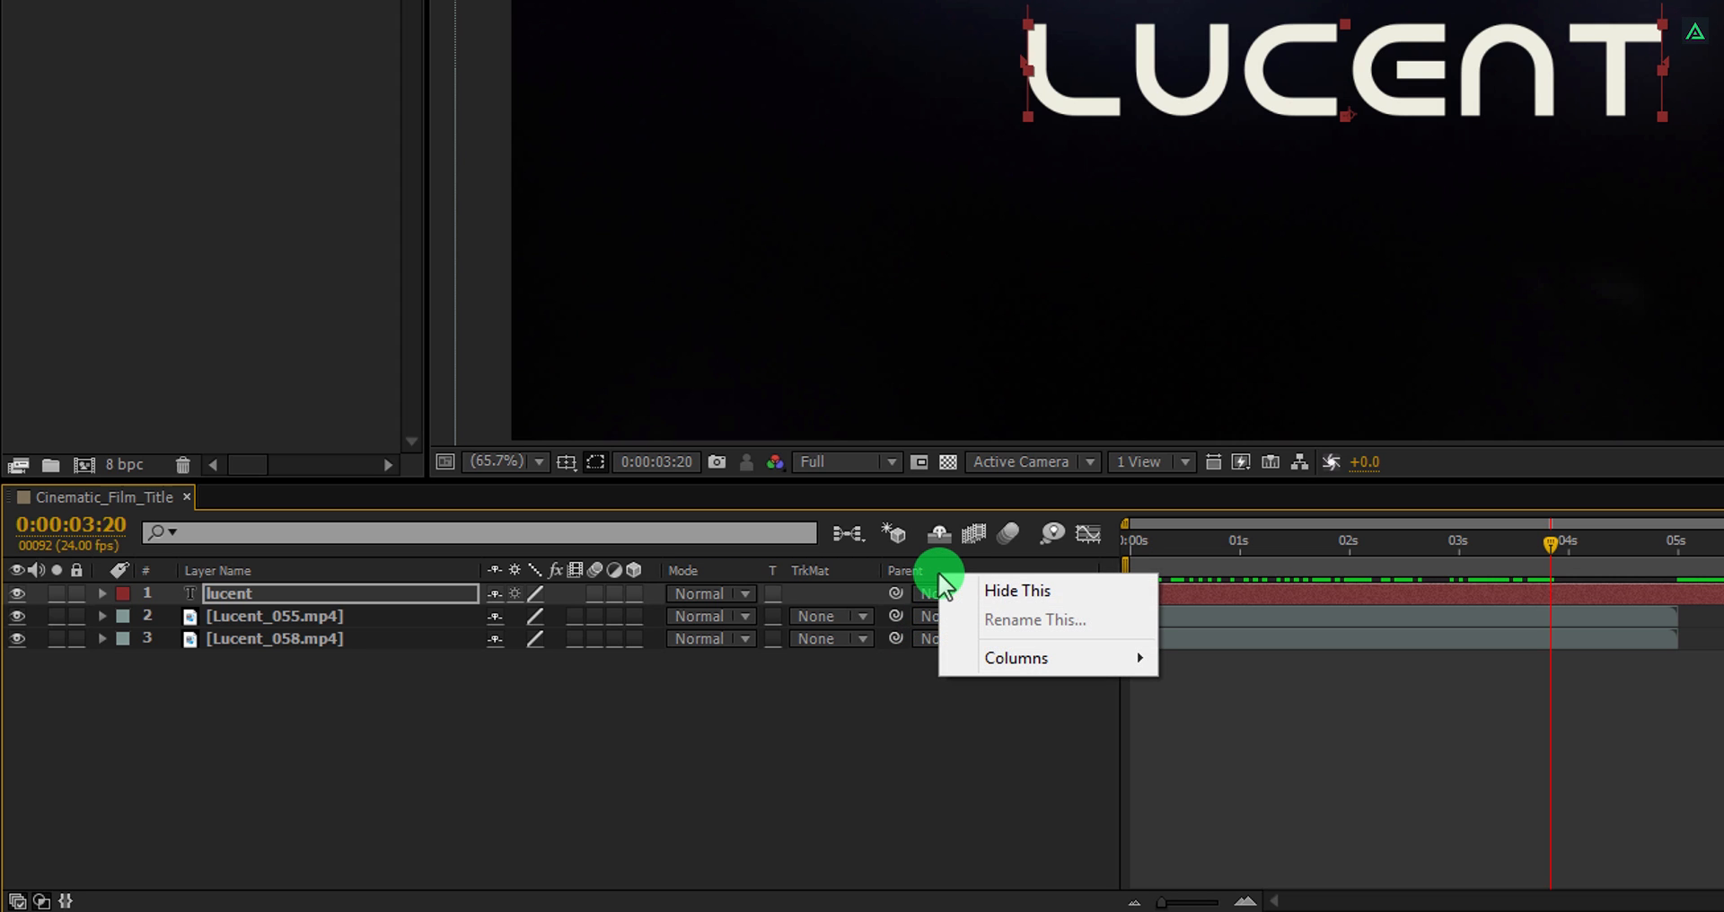
mouse_move(1025, 656)
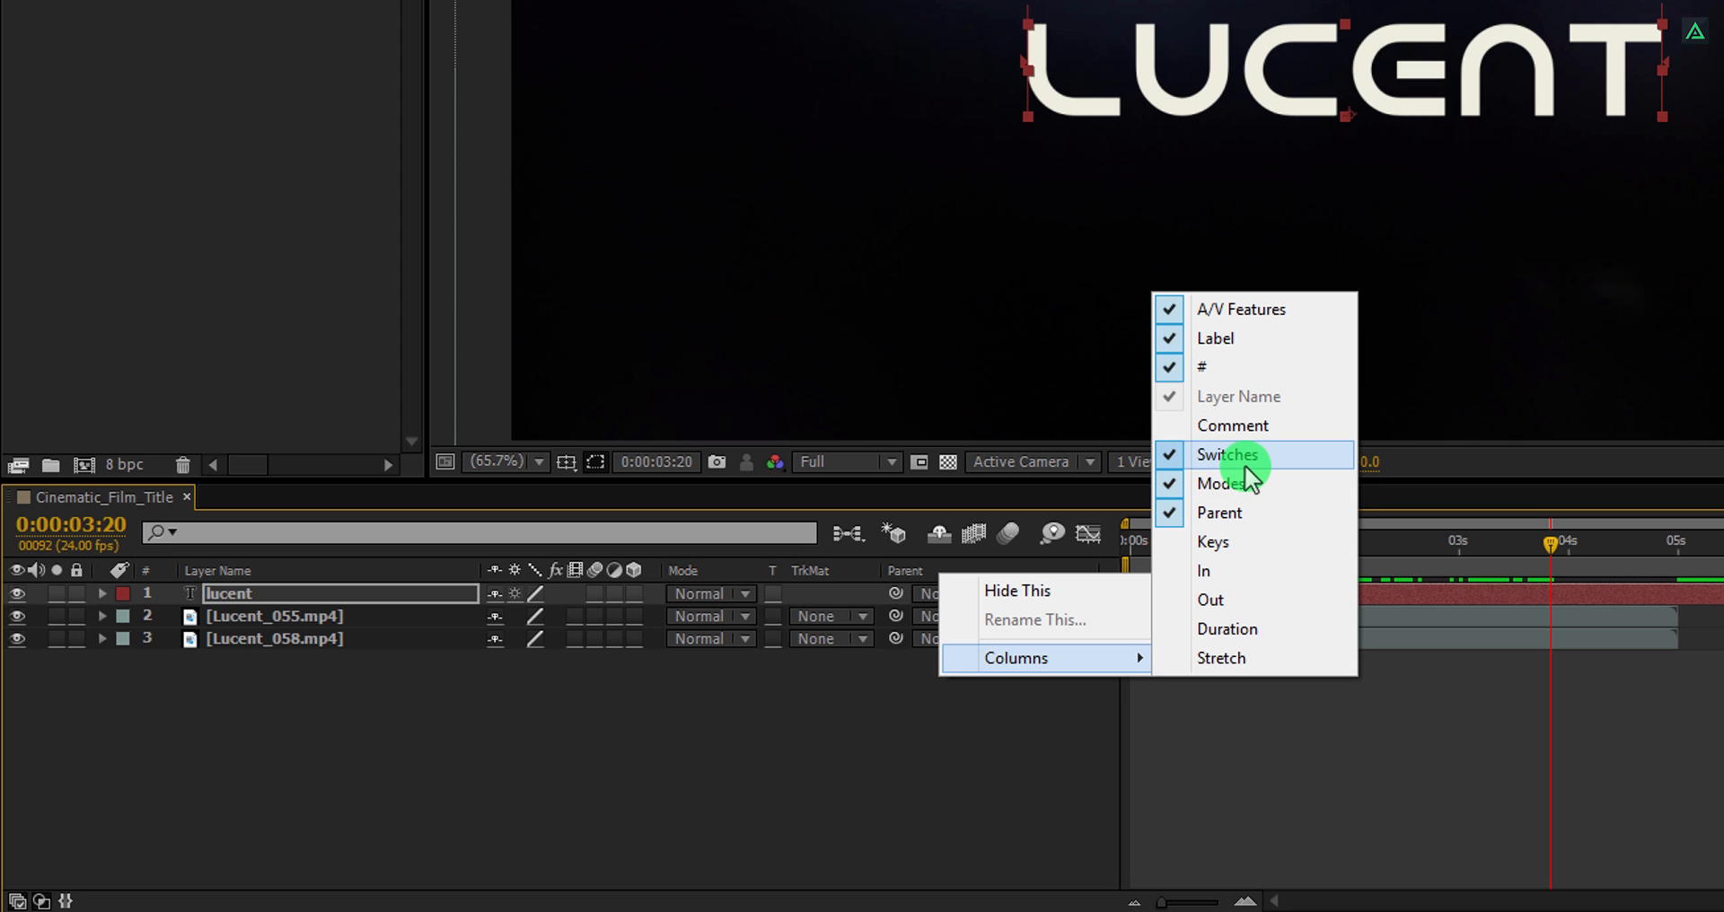
click(834, 617)
click(876, 683)
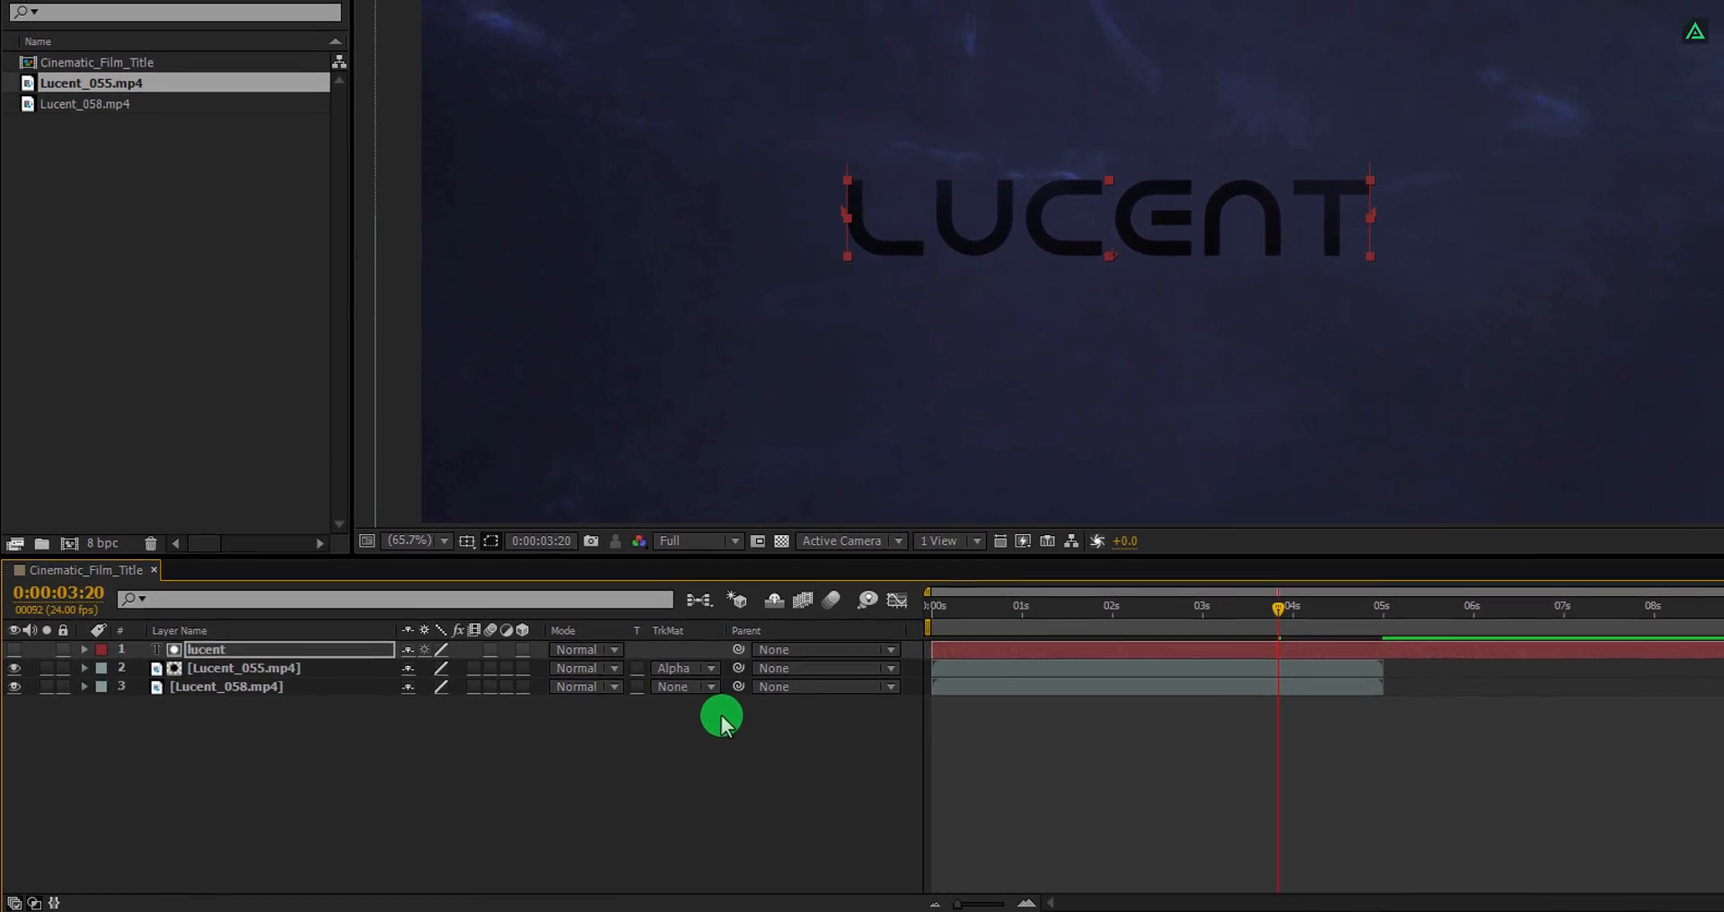
Scale the Lucent_055 layer down to 38% and scrub the timeline to check it.
drag(936, 619, 1031, 642)
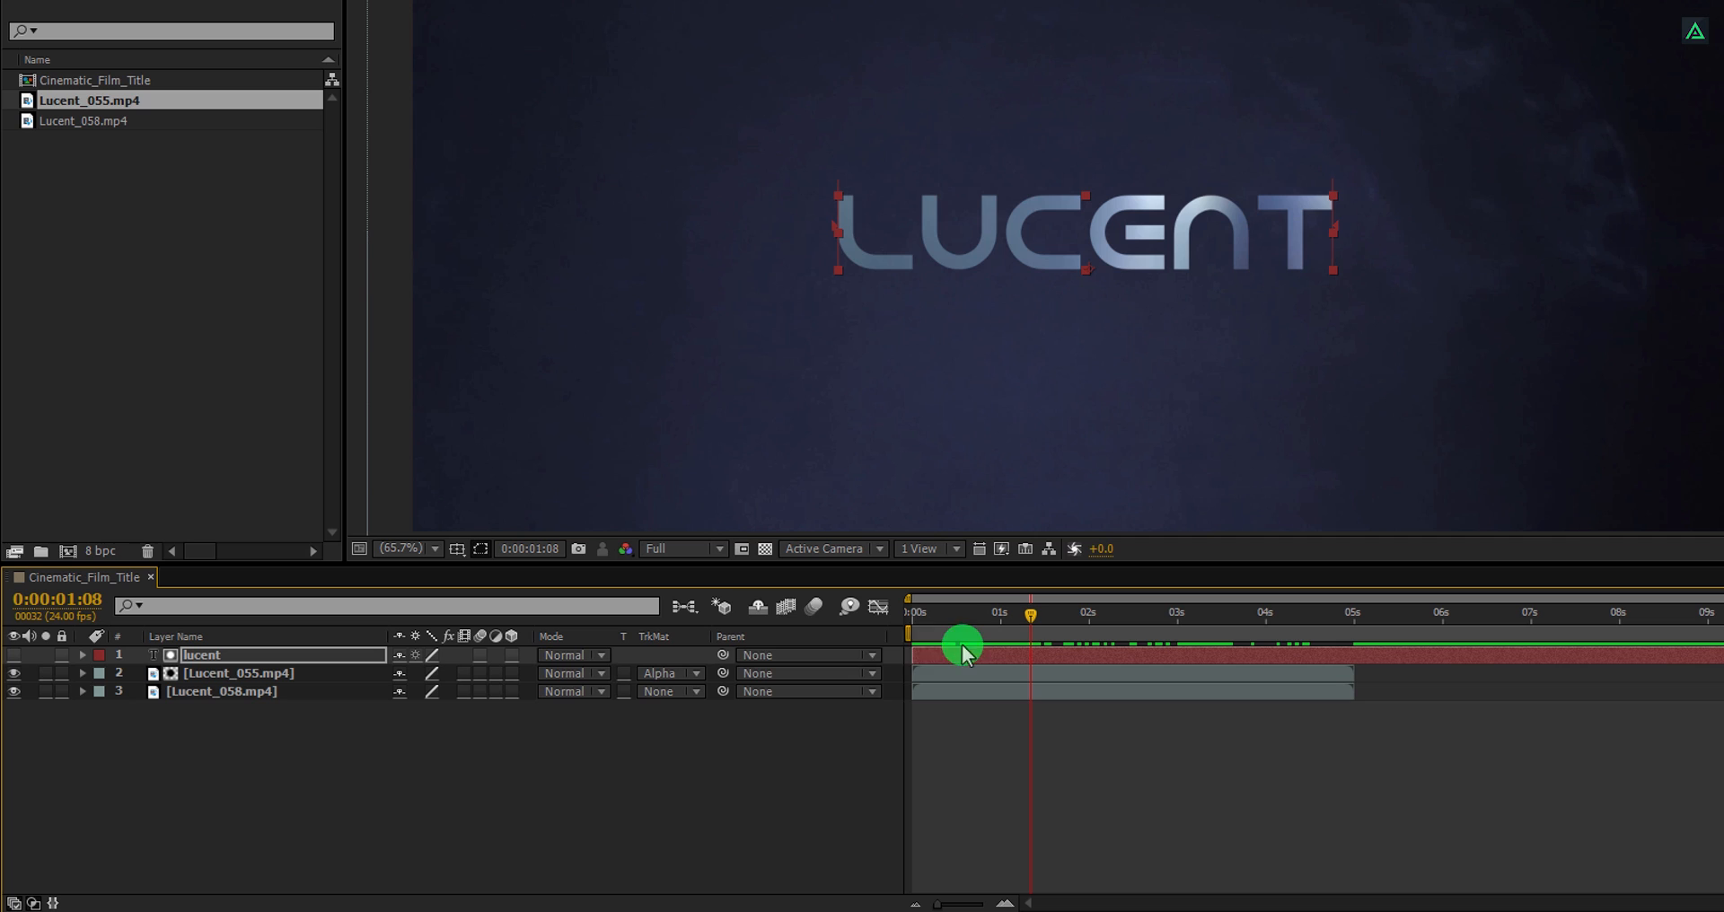
click(289, 674)
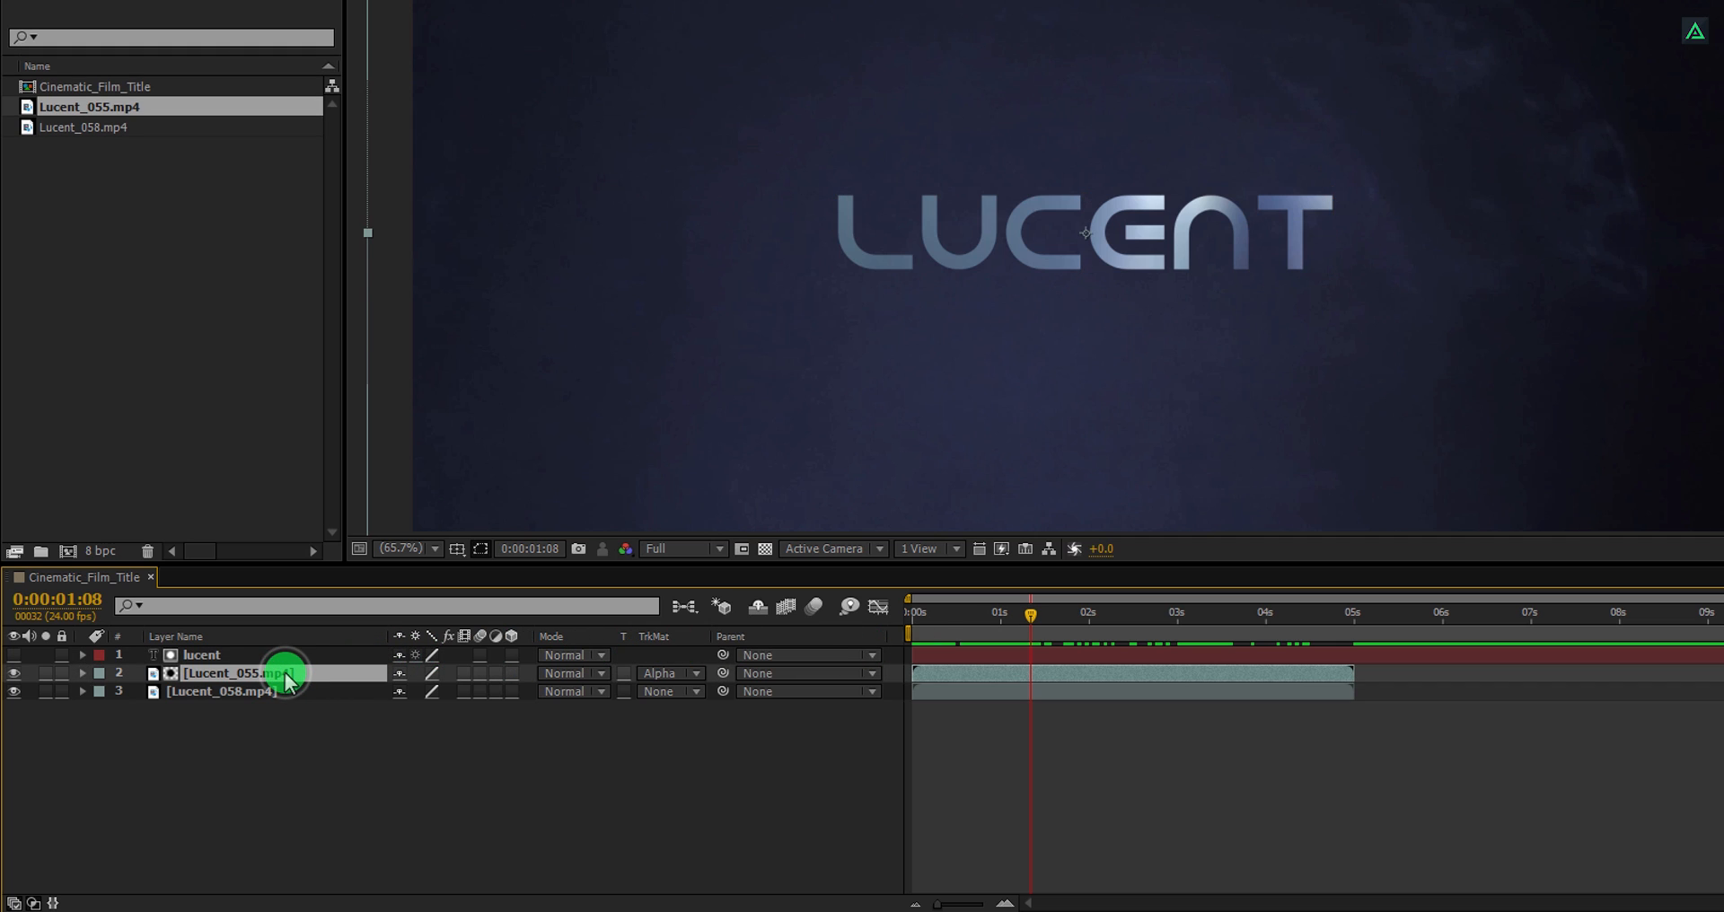
key(s)
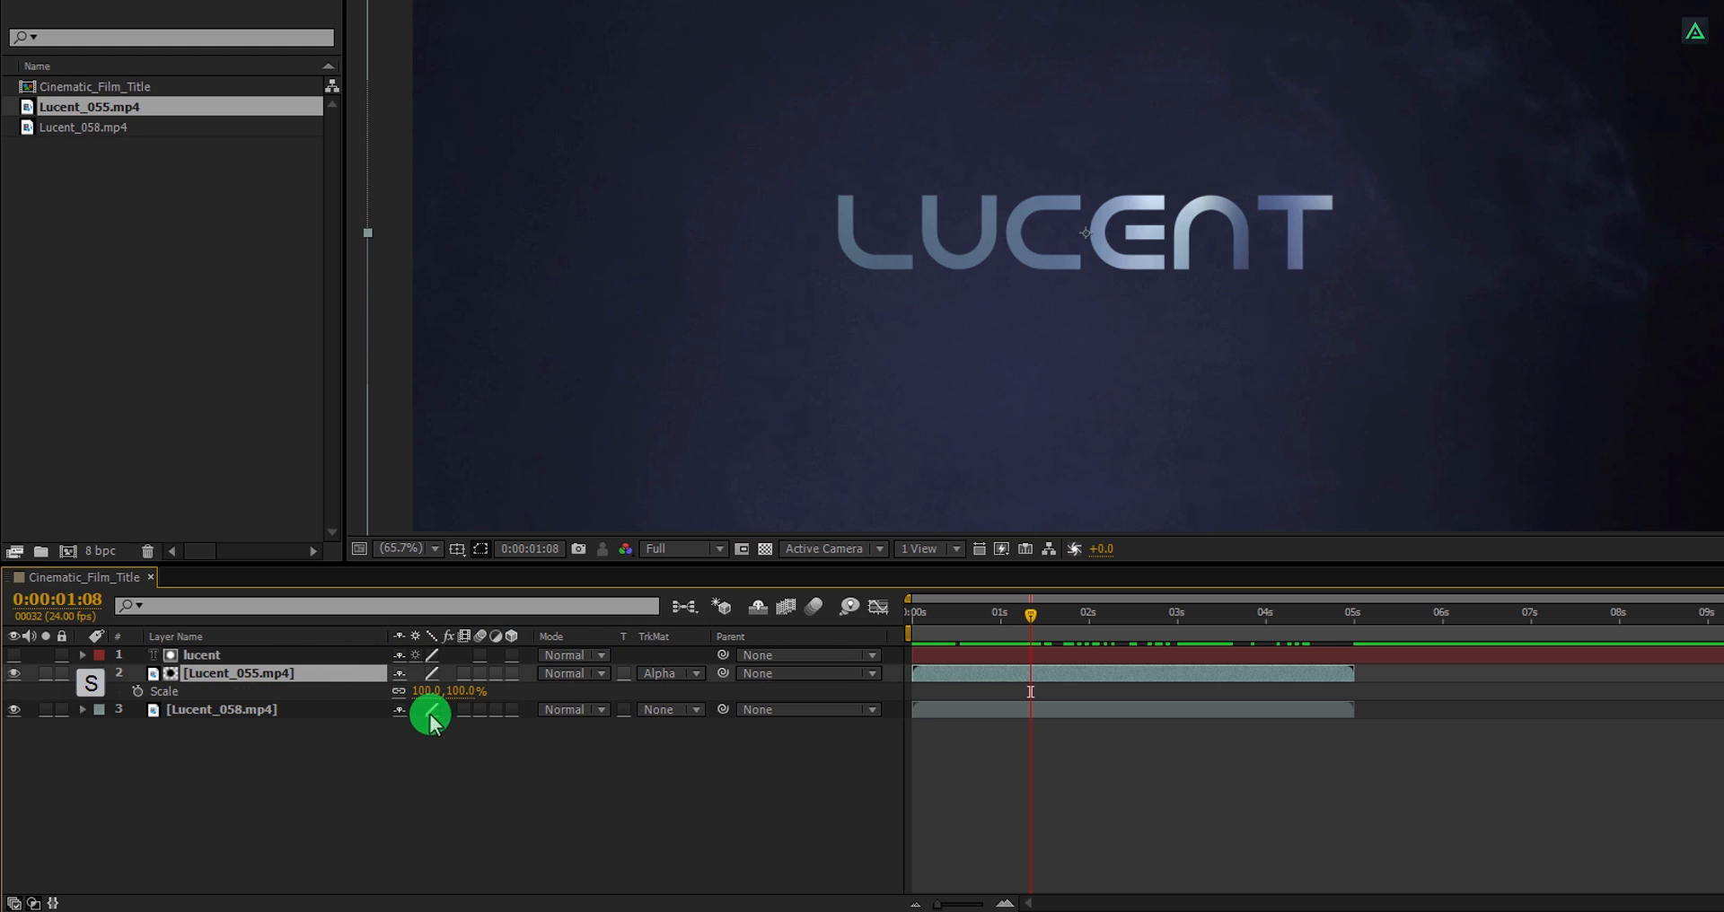
drag(466, 694, 401, 695)
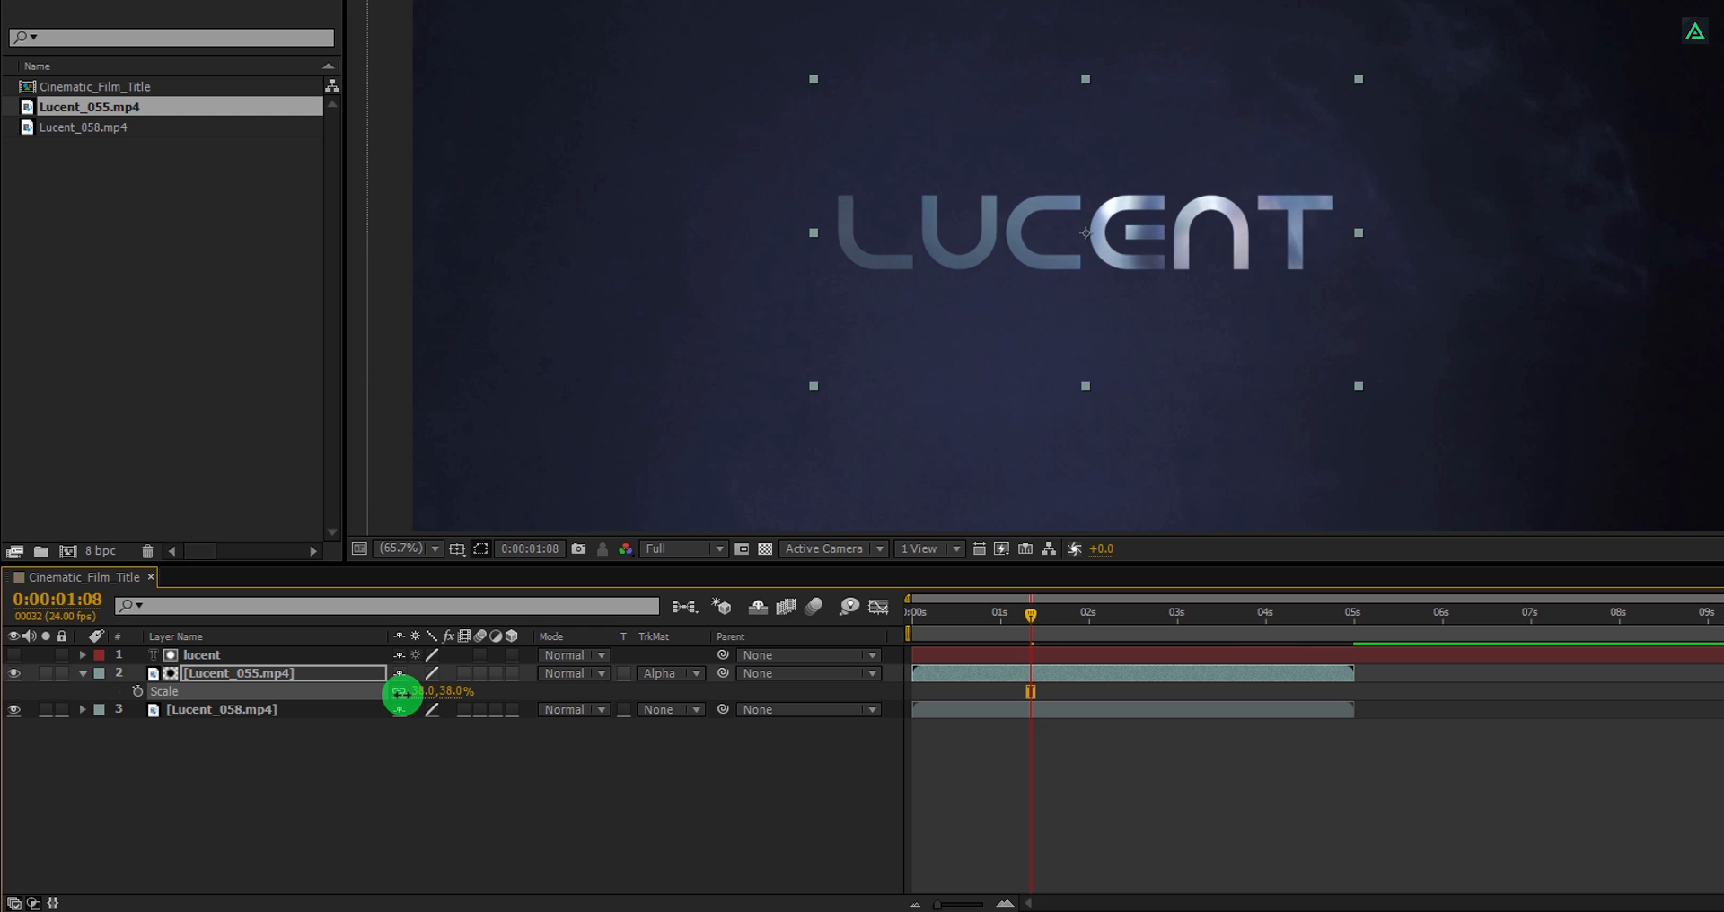
drag(1062, 618, 1125, 654)
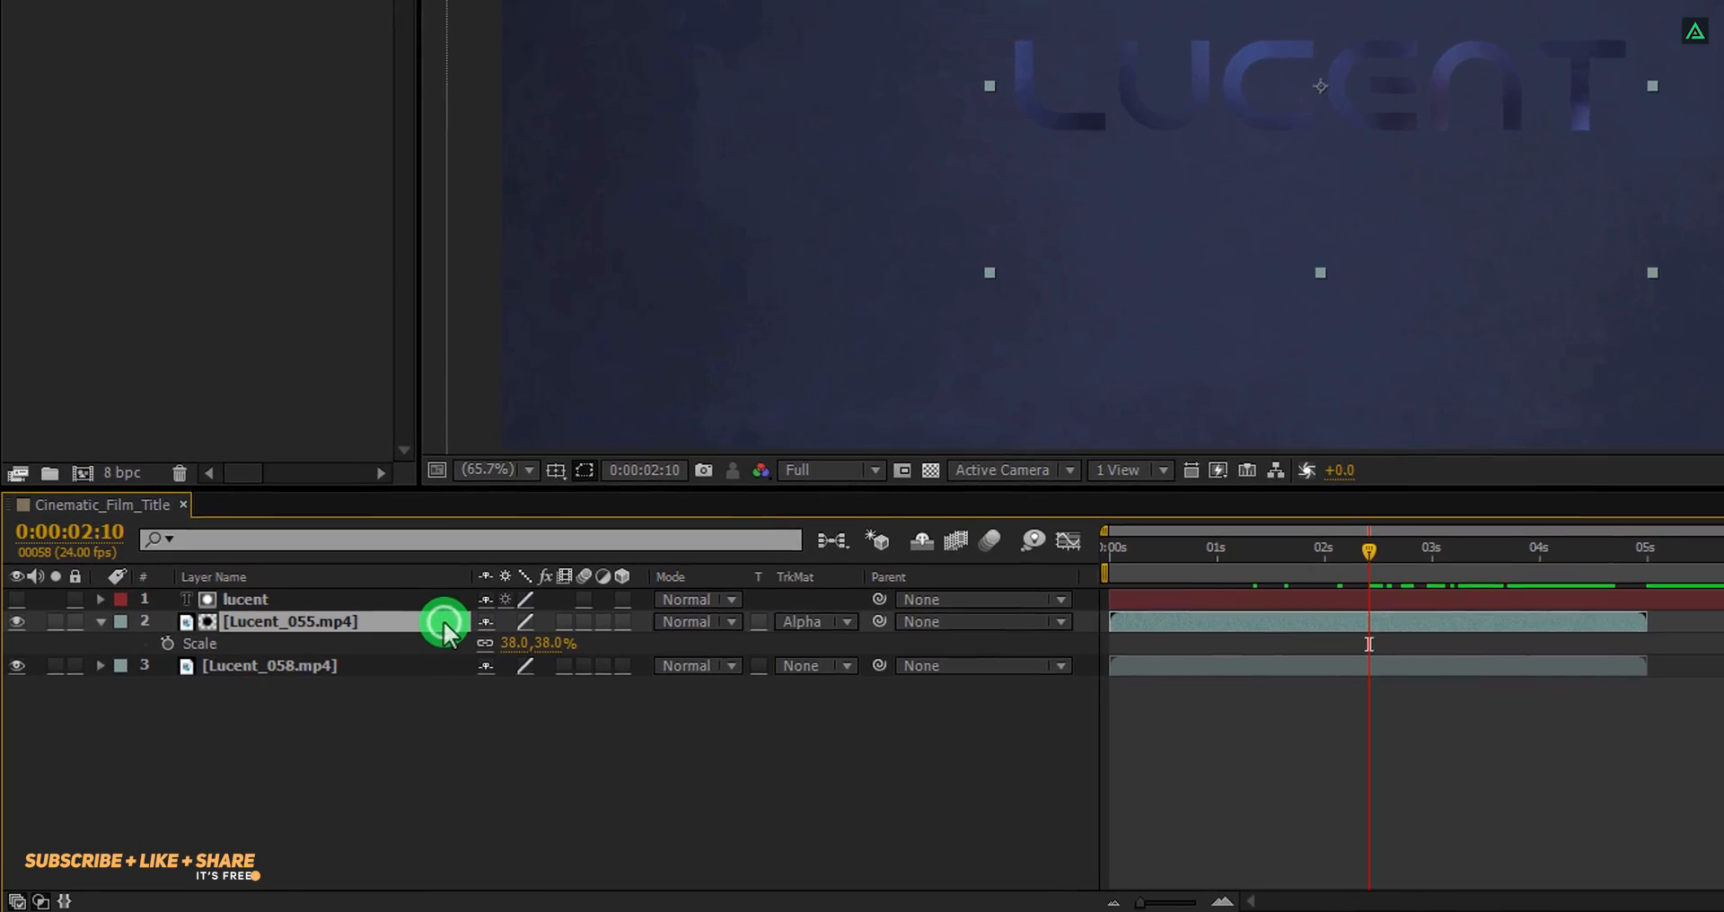
Set the Lucent_055 layer's blending mode to Screen and scrub through the result.
click(691, 612)
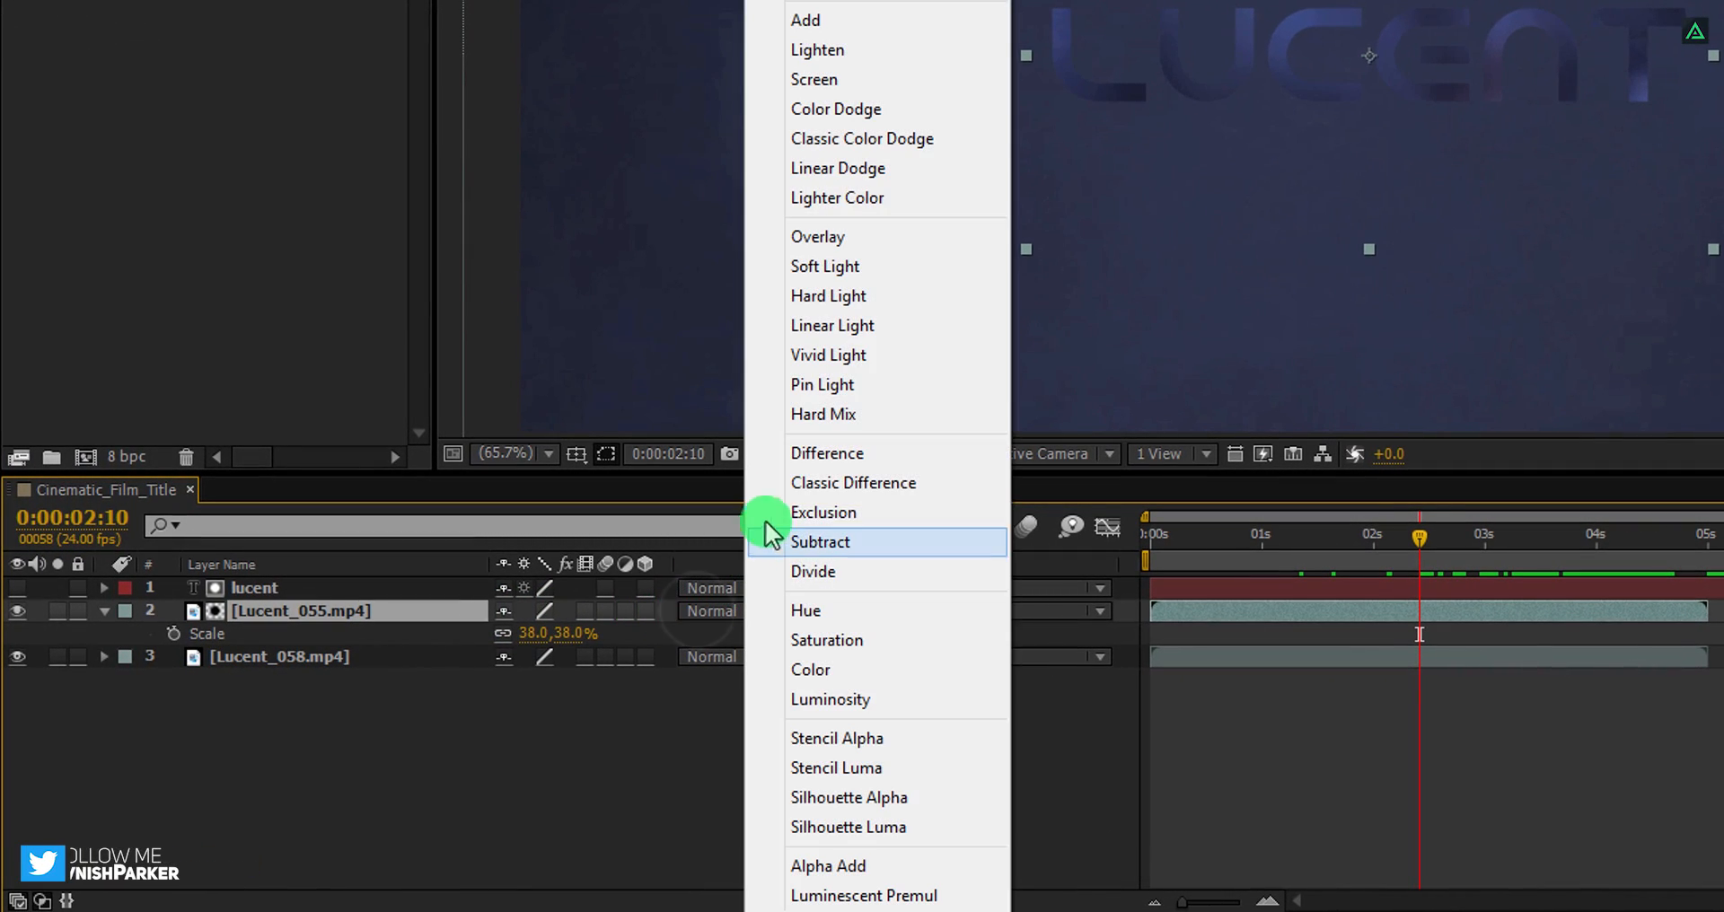
click(827, 87)
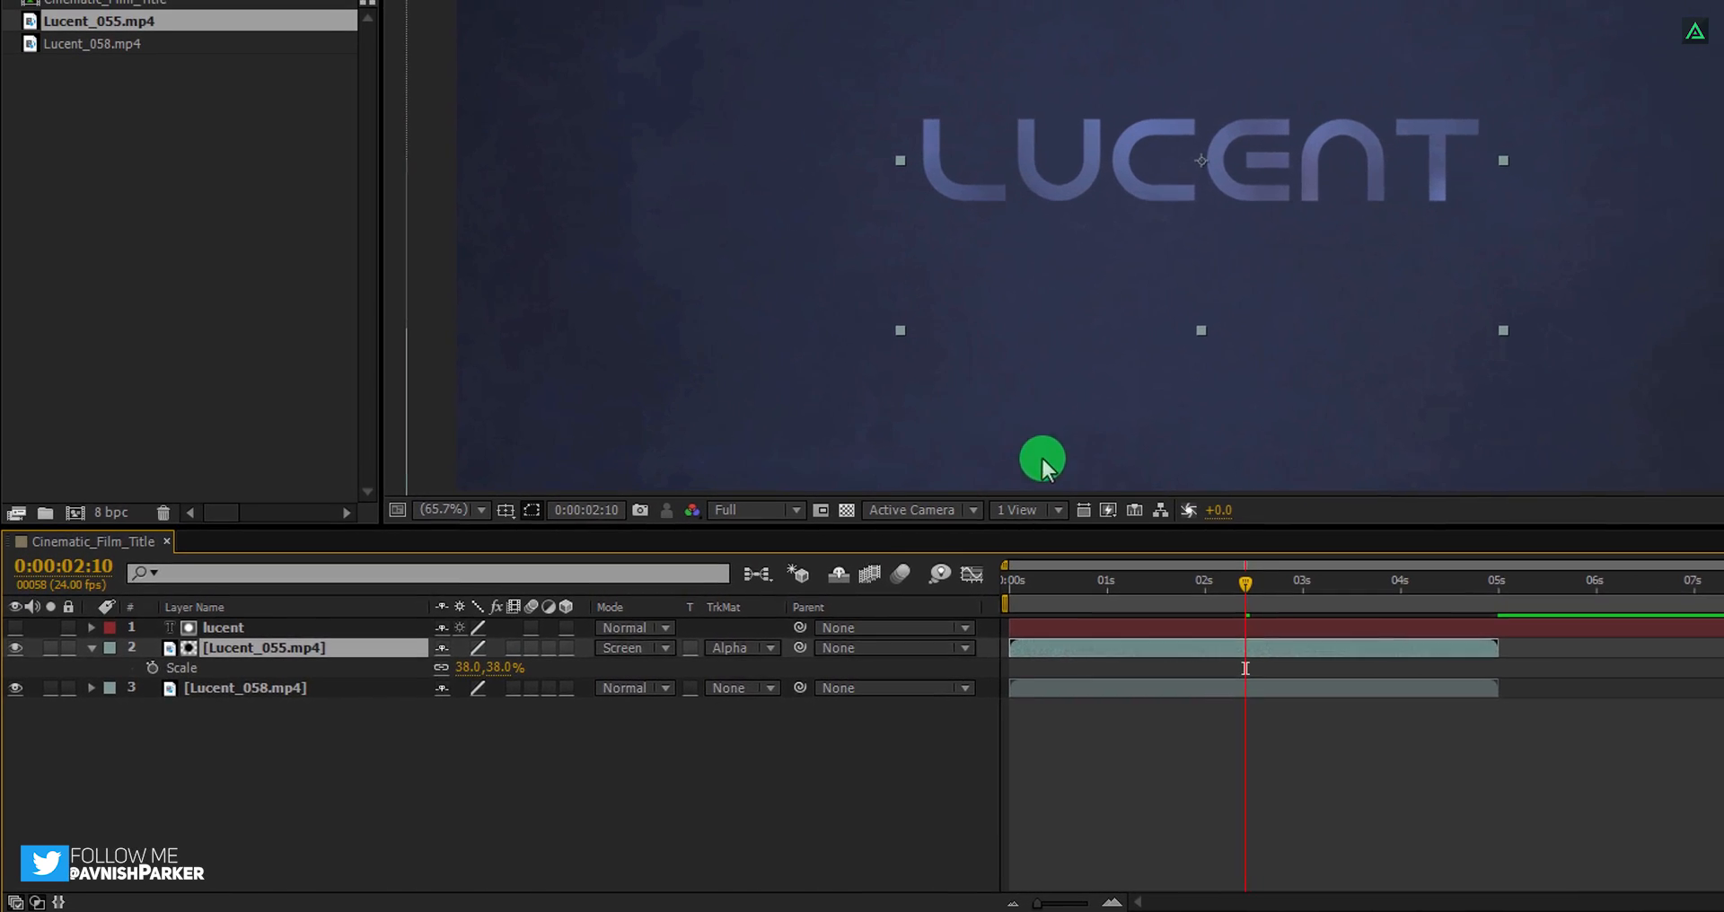
drag(1262, 582, 1071, 618)
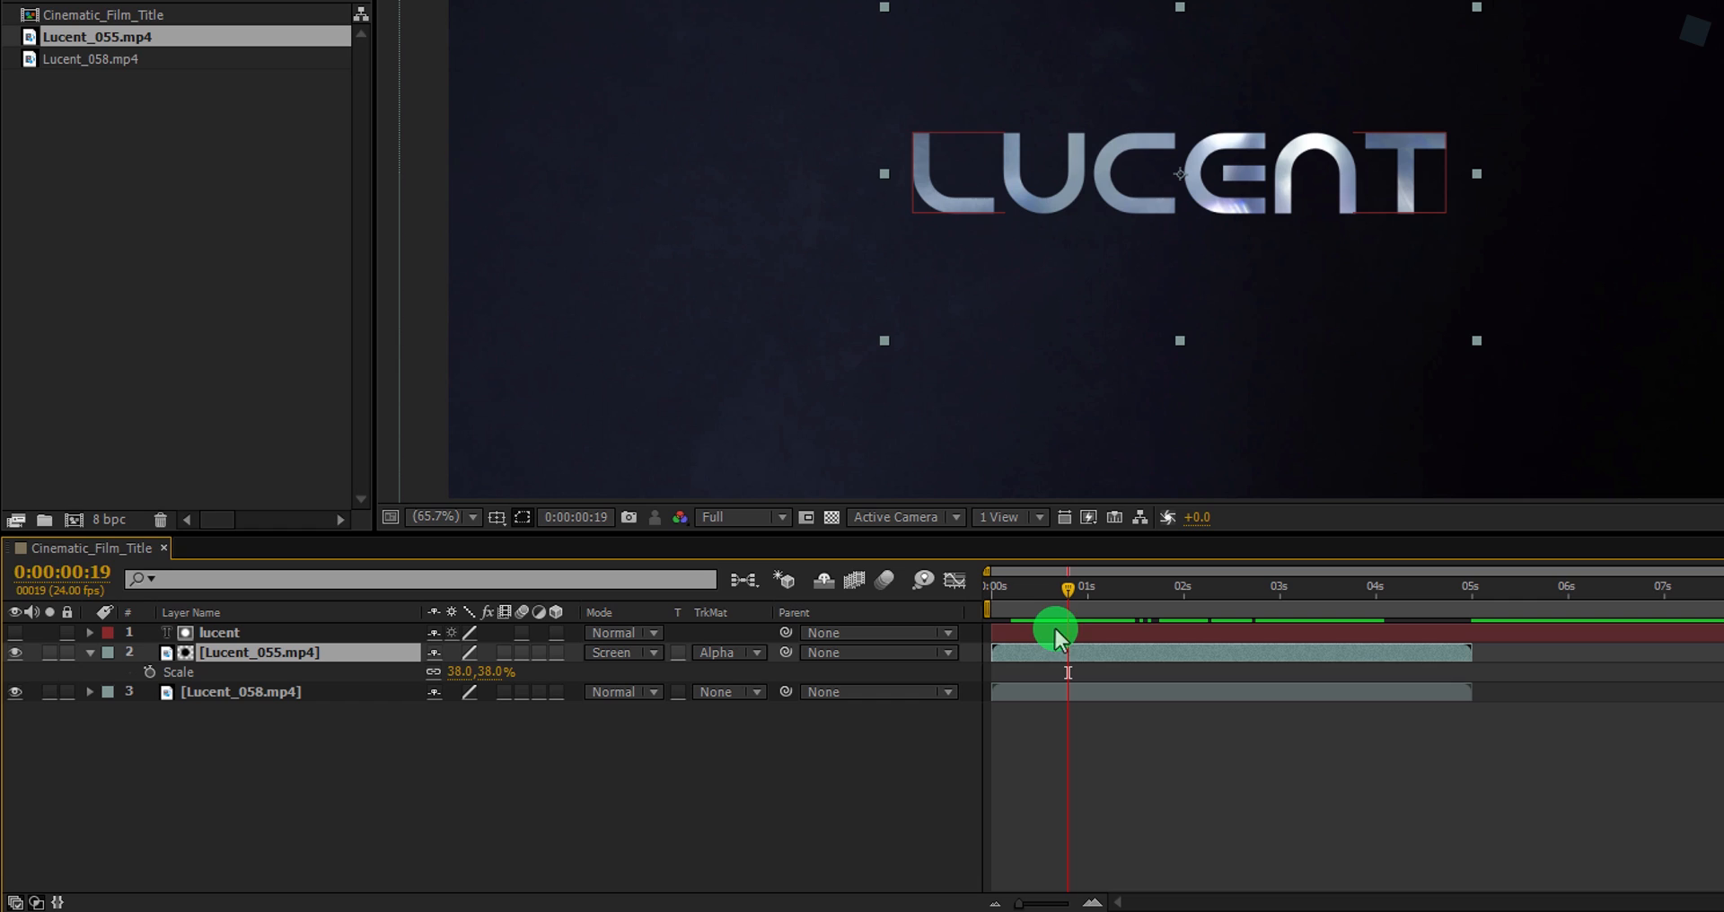
Time-reverse the Lucent_055 layer and preview the composition.
right_click(1022, 659)
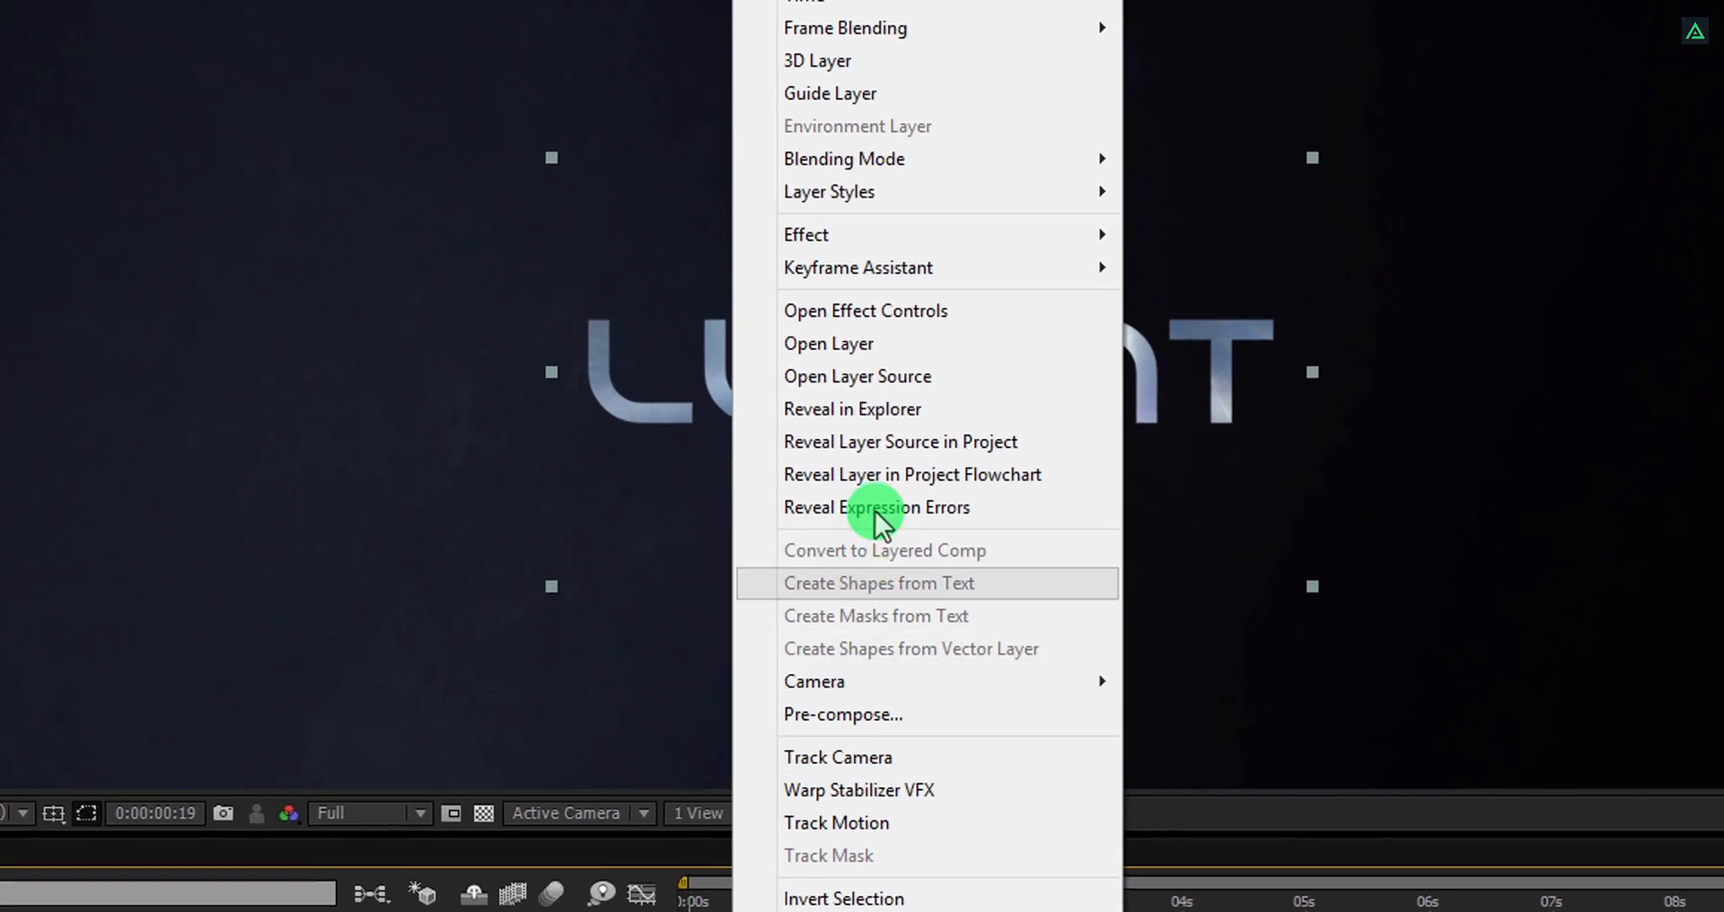
mouse_move(811, 41)
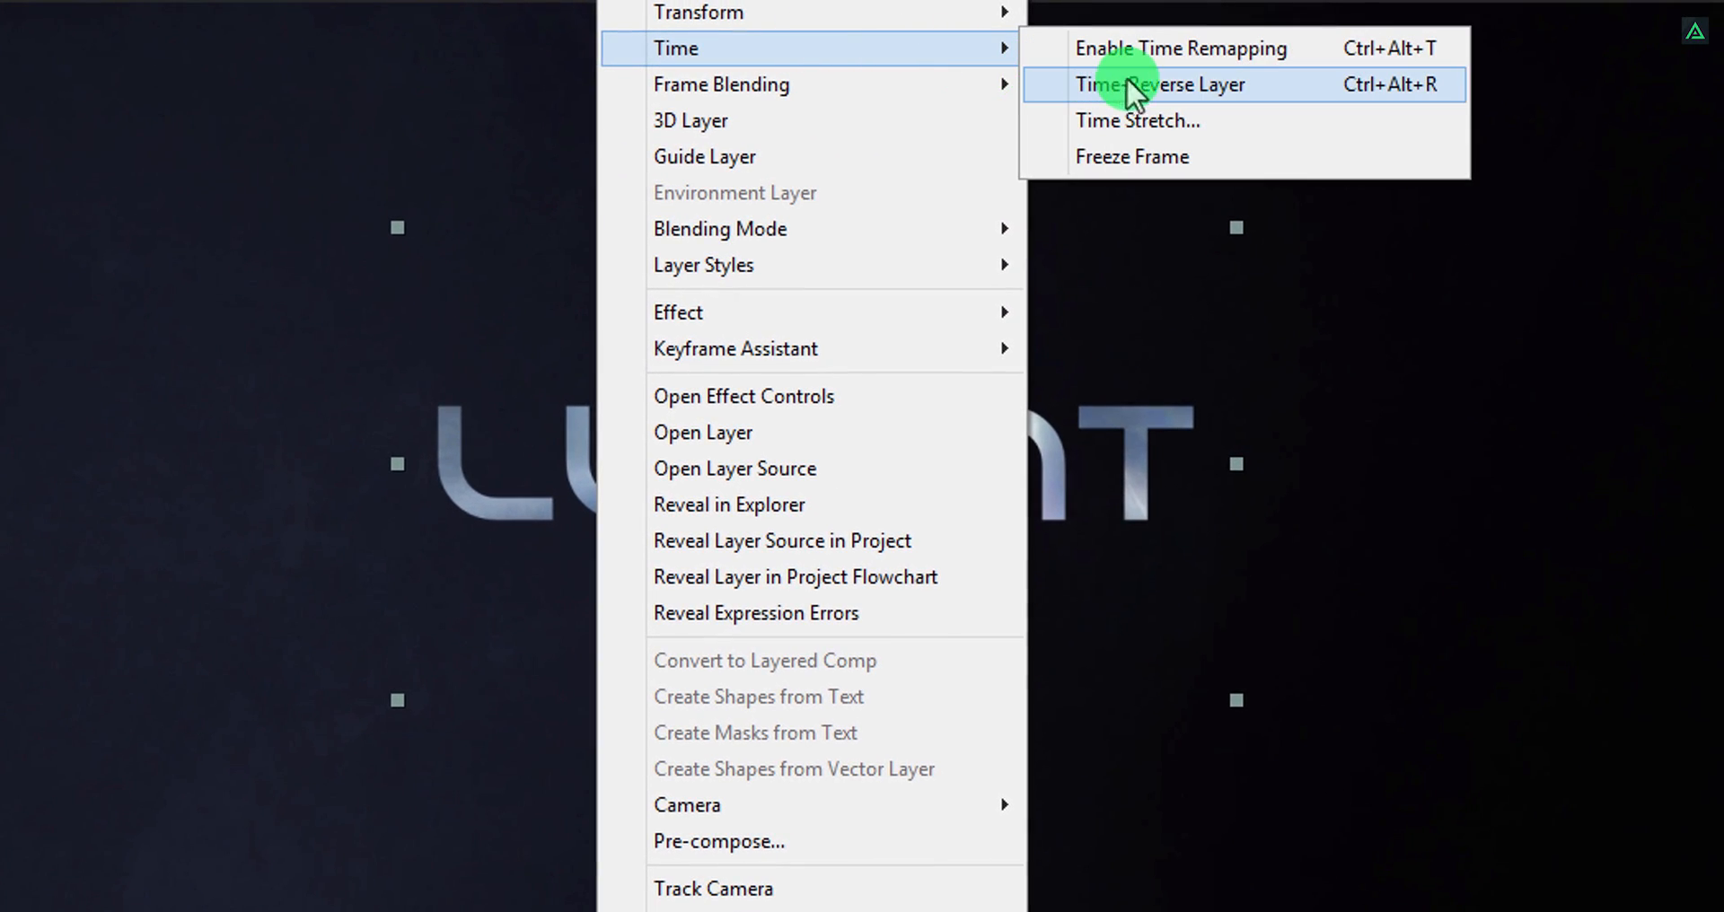
click(1252, 84)
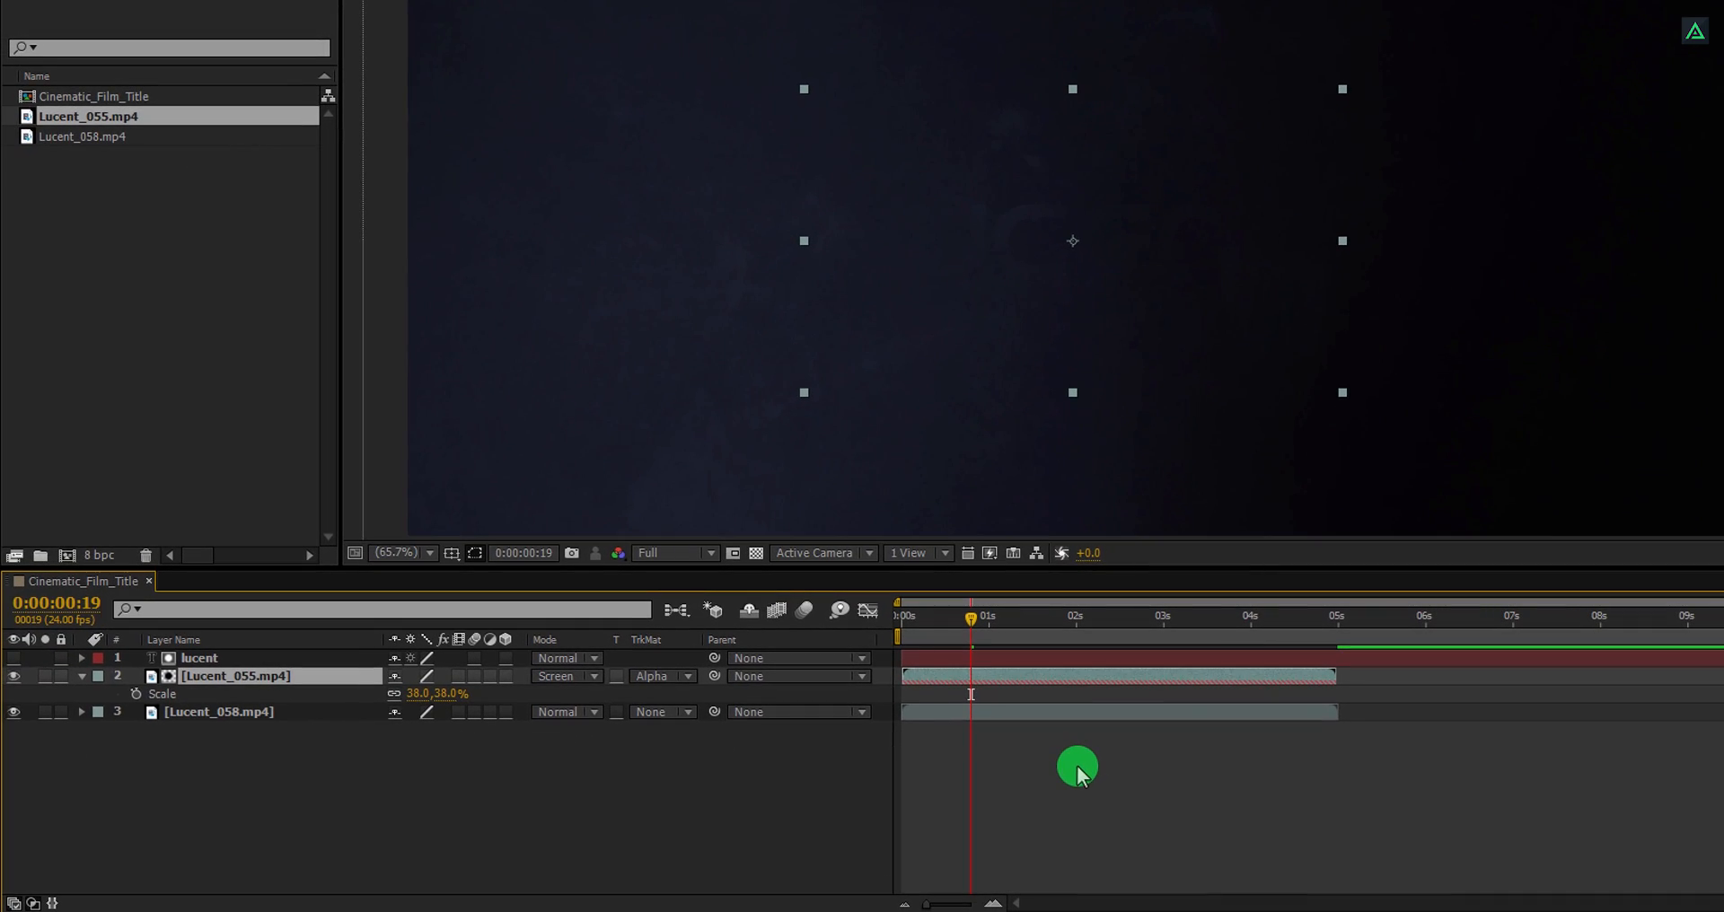
key(KP_0)
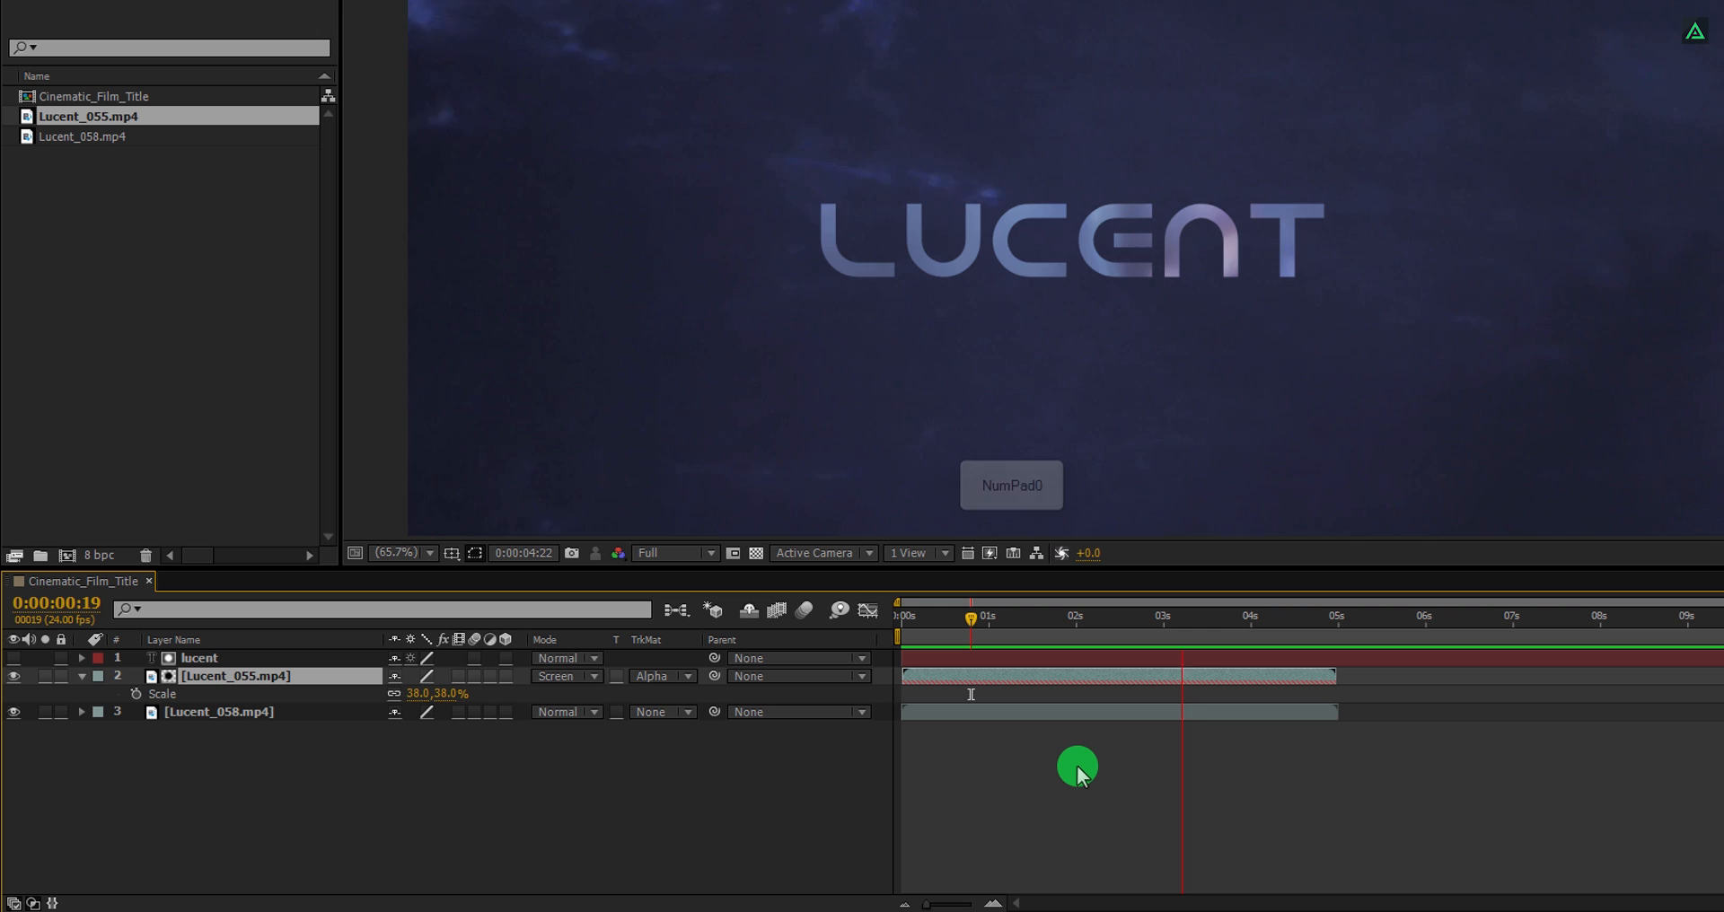
key(space)
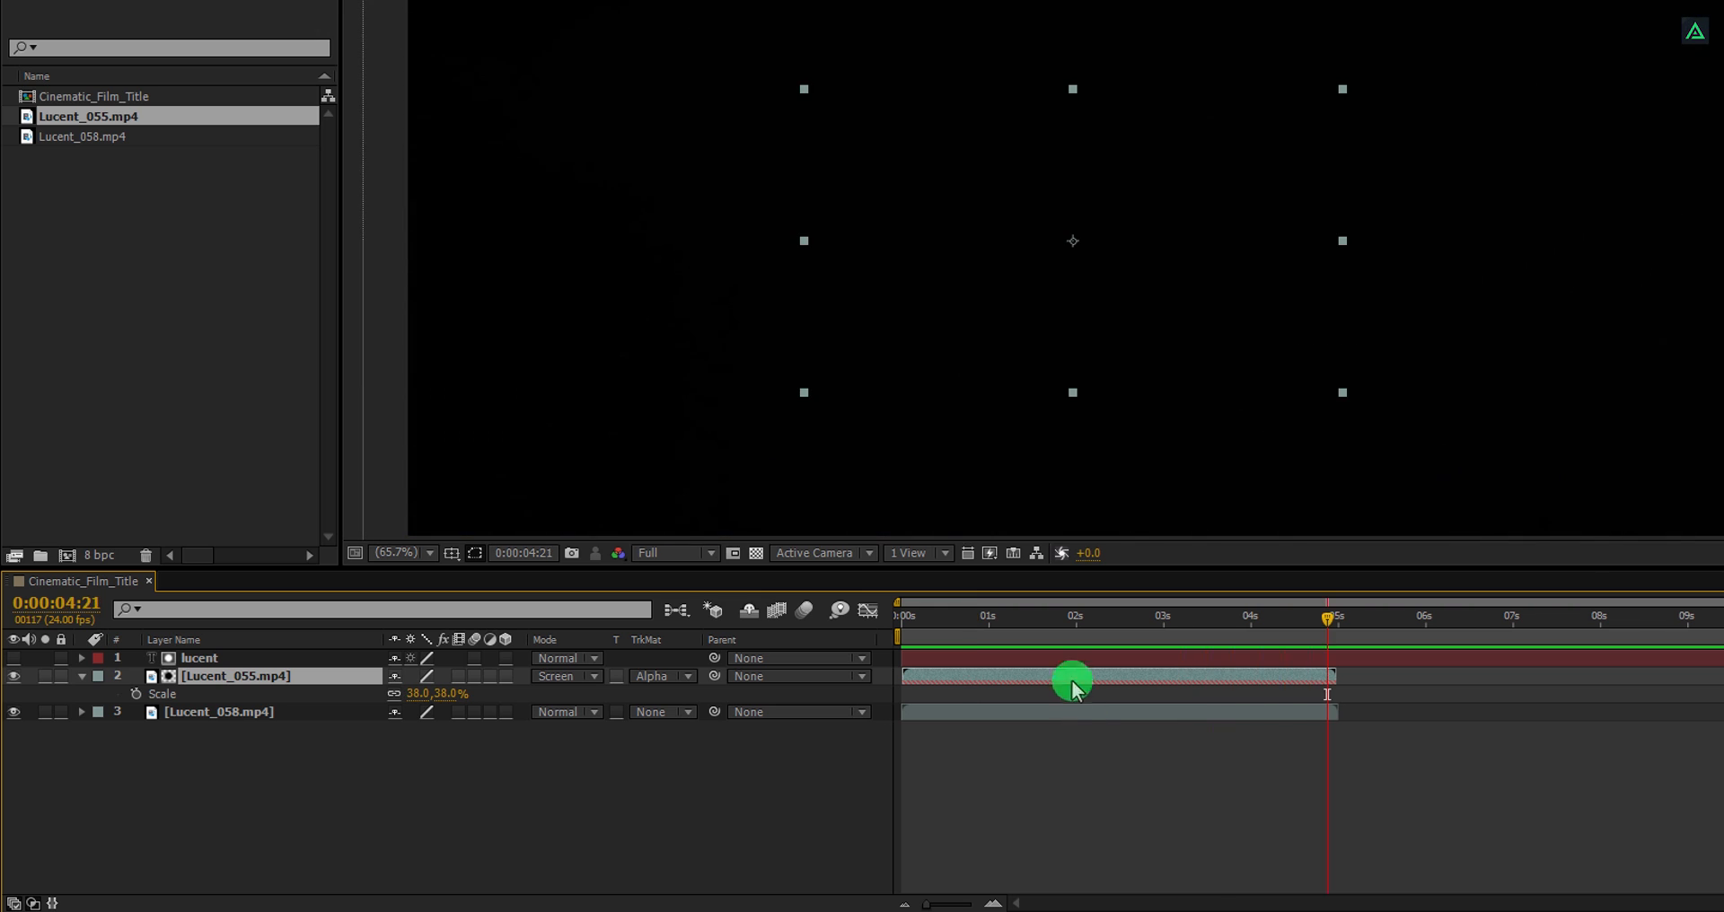
drag(900, 632, 1167, 633)
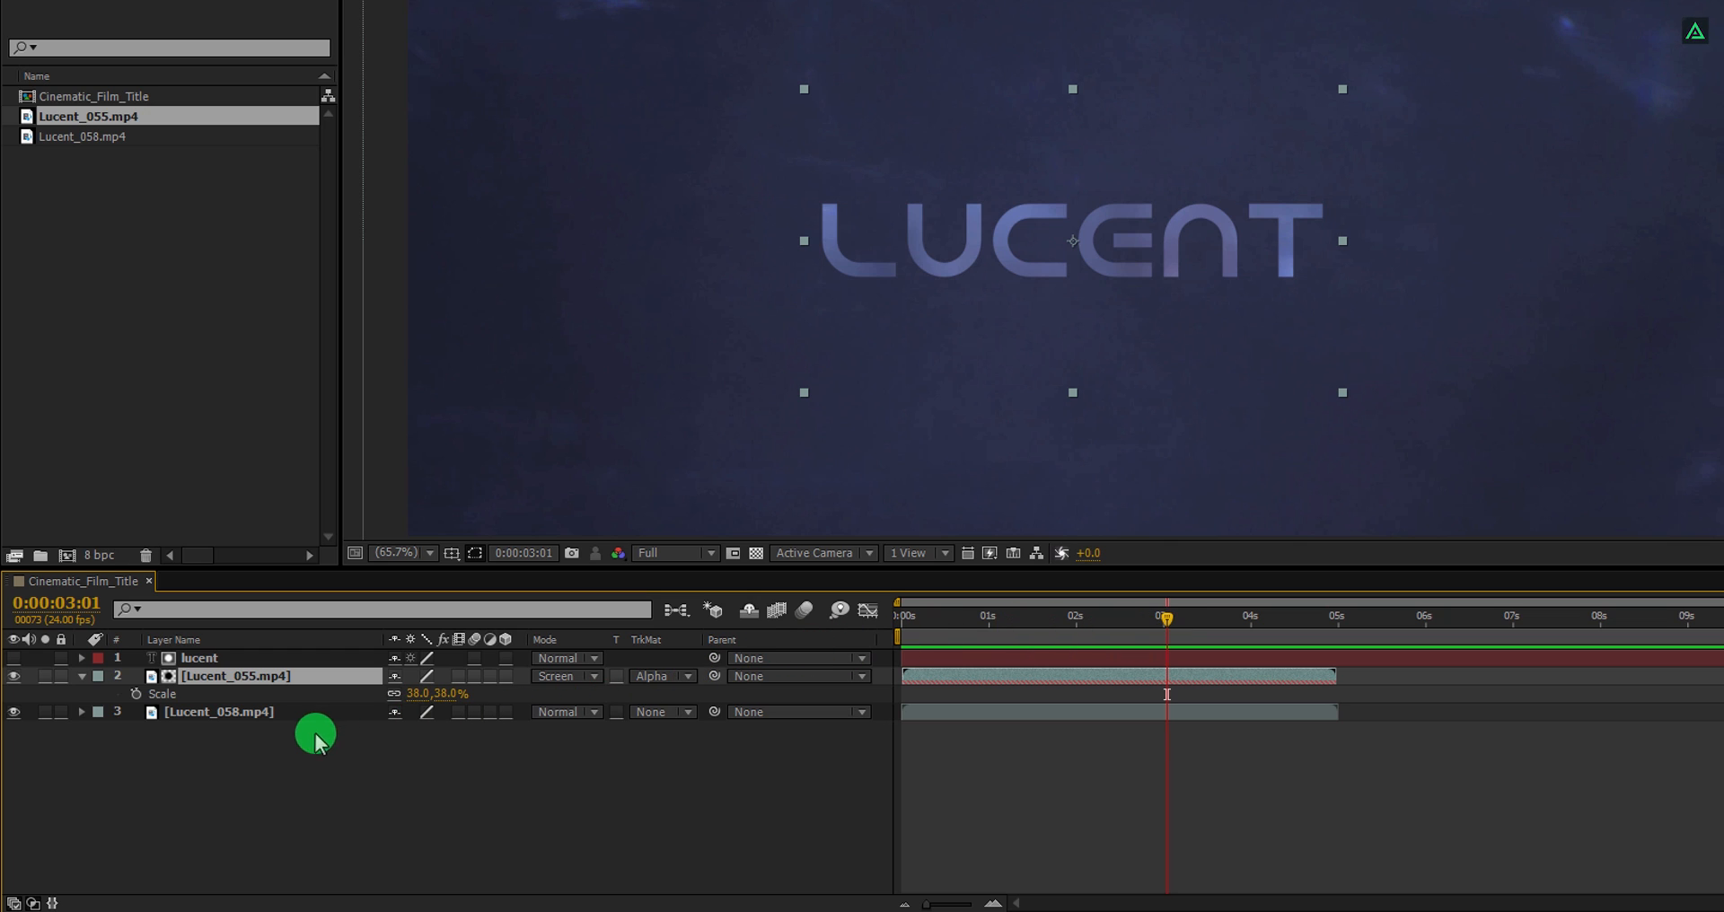
Add a new adjustment layer named CC and move it to the top of the layer stack.
right_click(284, 743)
mouse_move(409, 521)
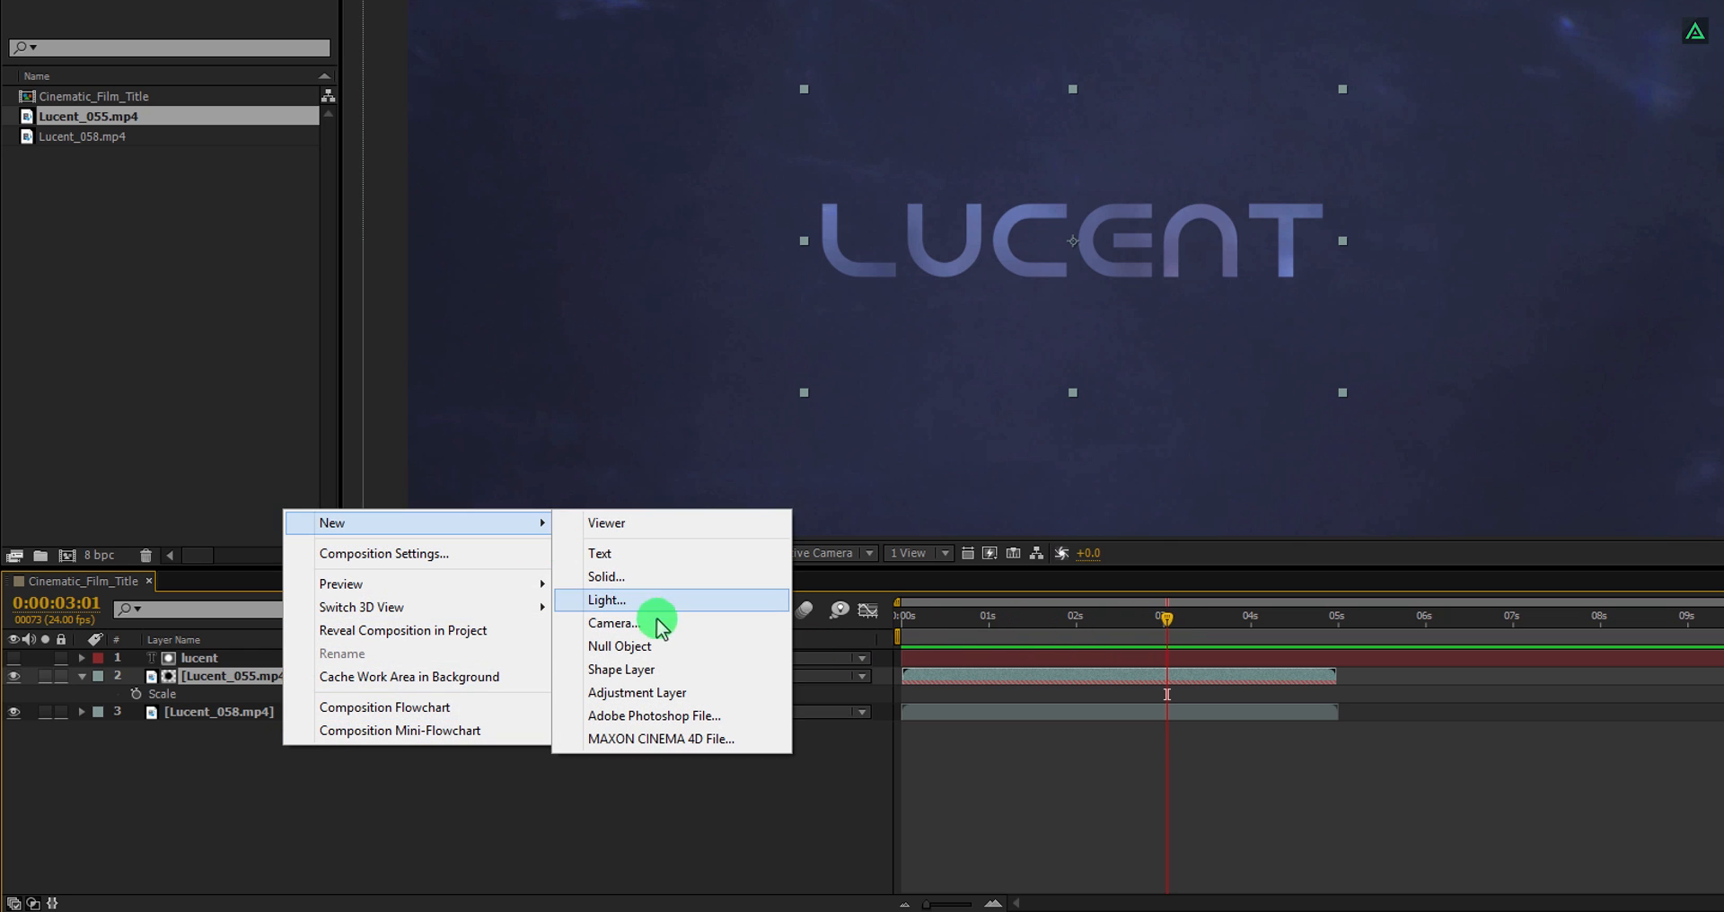
click(669, 694)
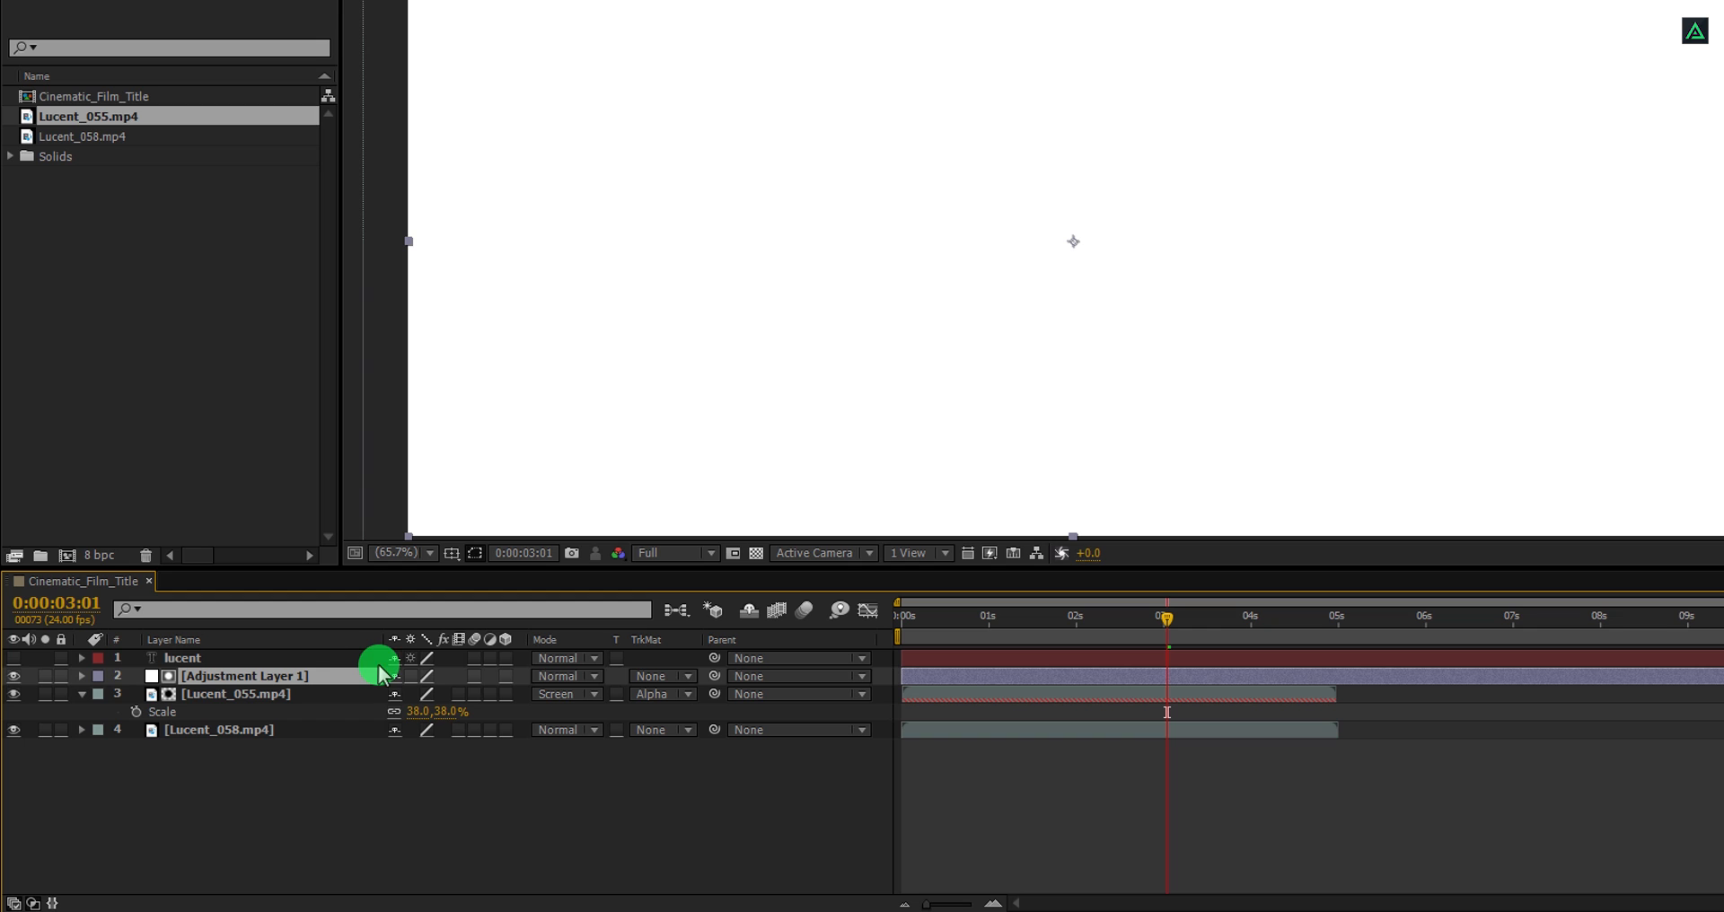
drag(347, 680, 342, 660)
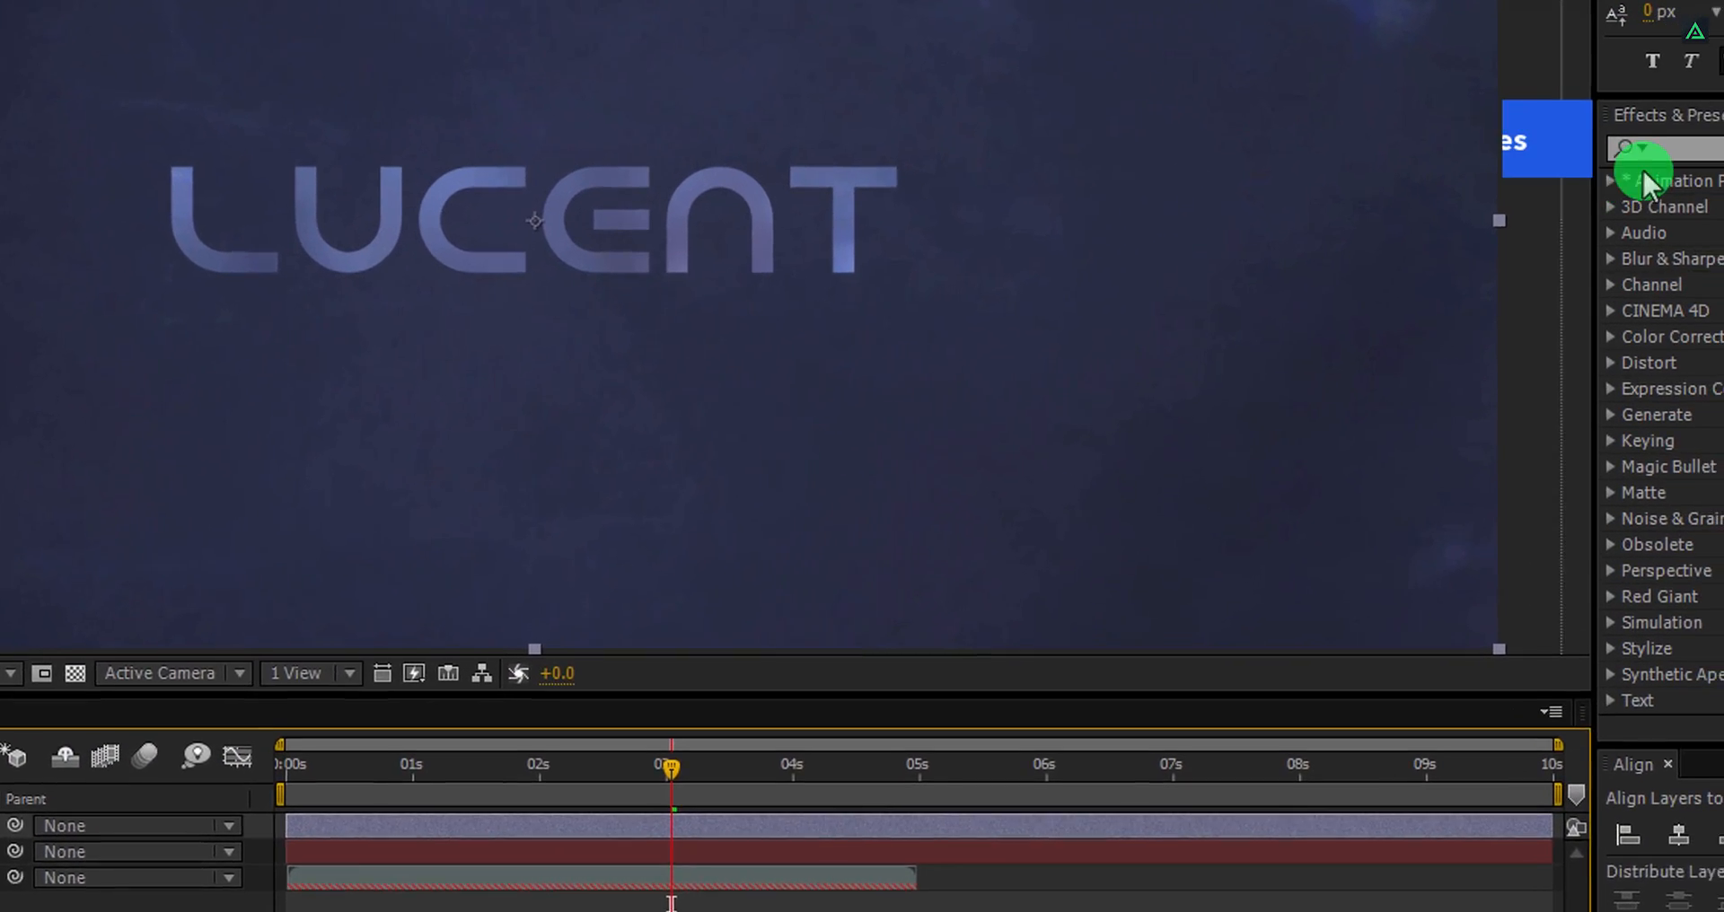
Search the effects for Curves and apply it to the CC adjustment layer.
click(1694, 147)
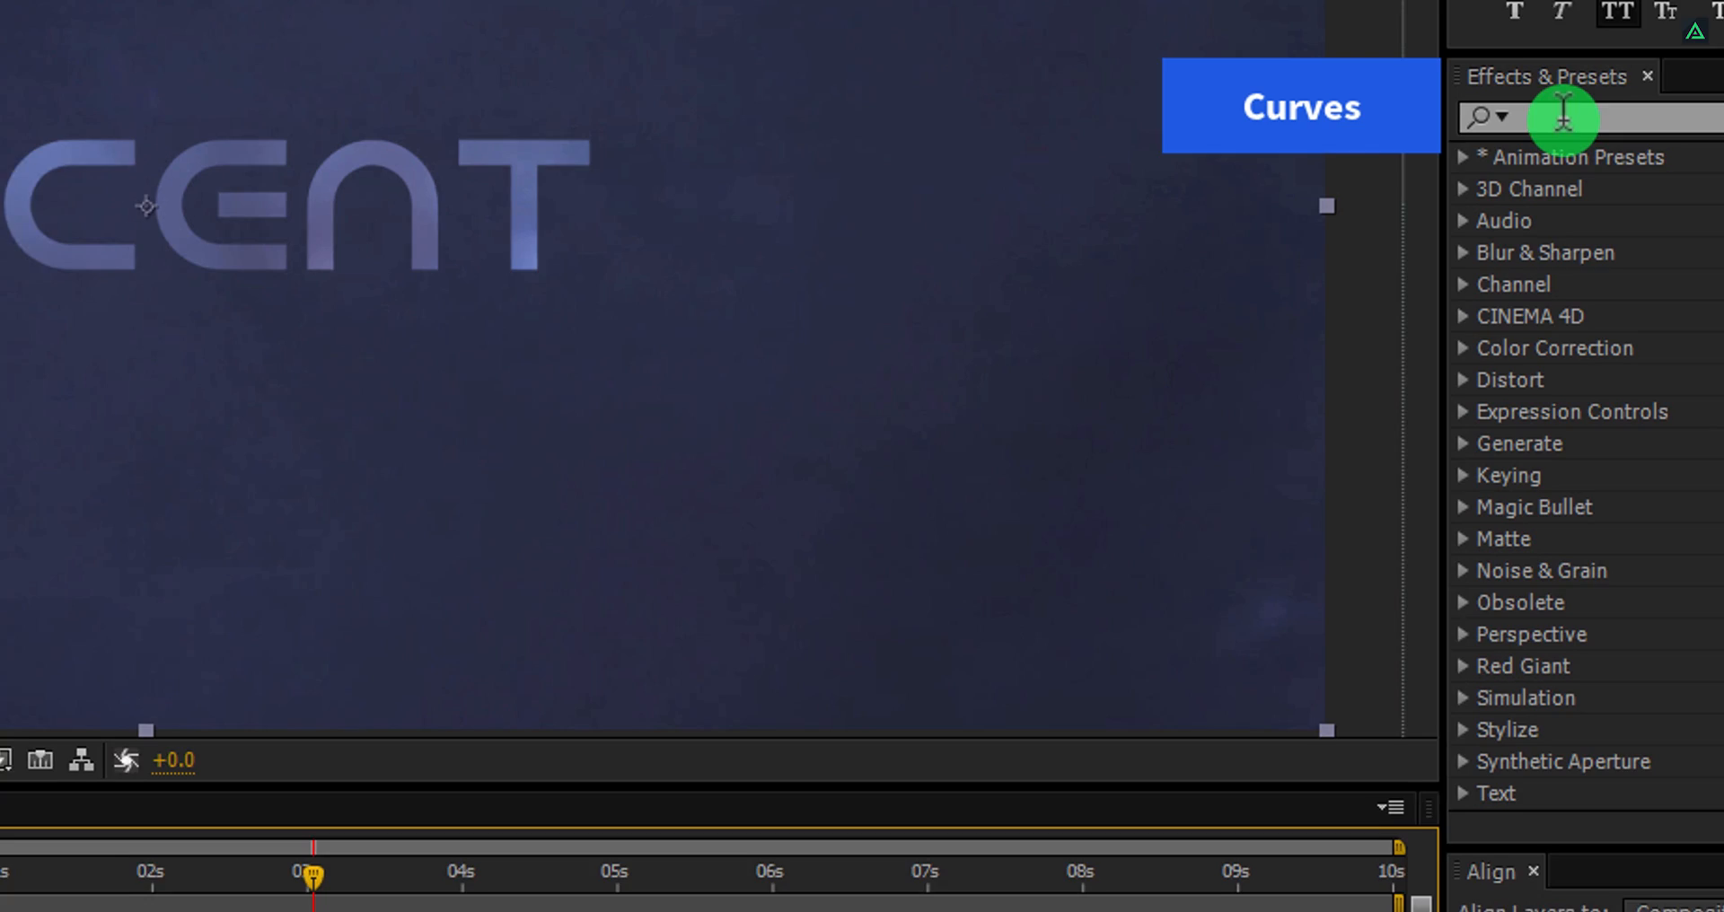
text(cu)
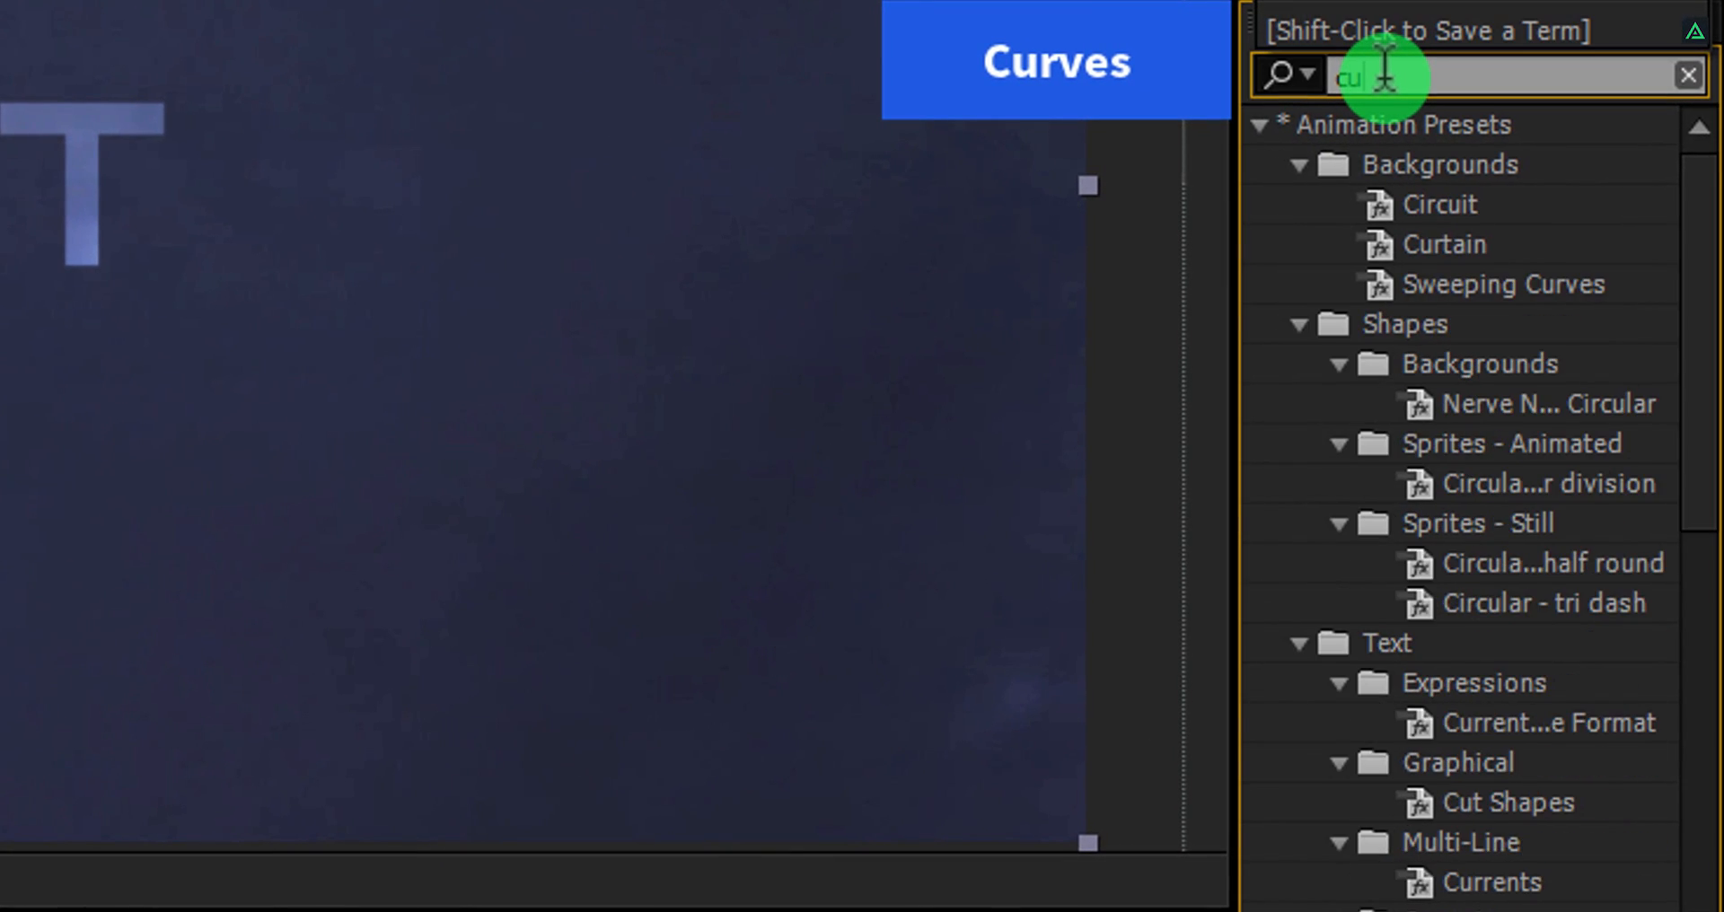
text(rves)
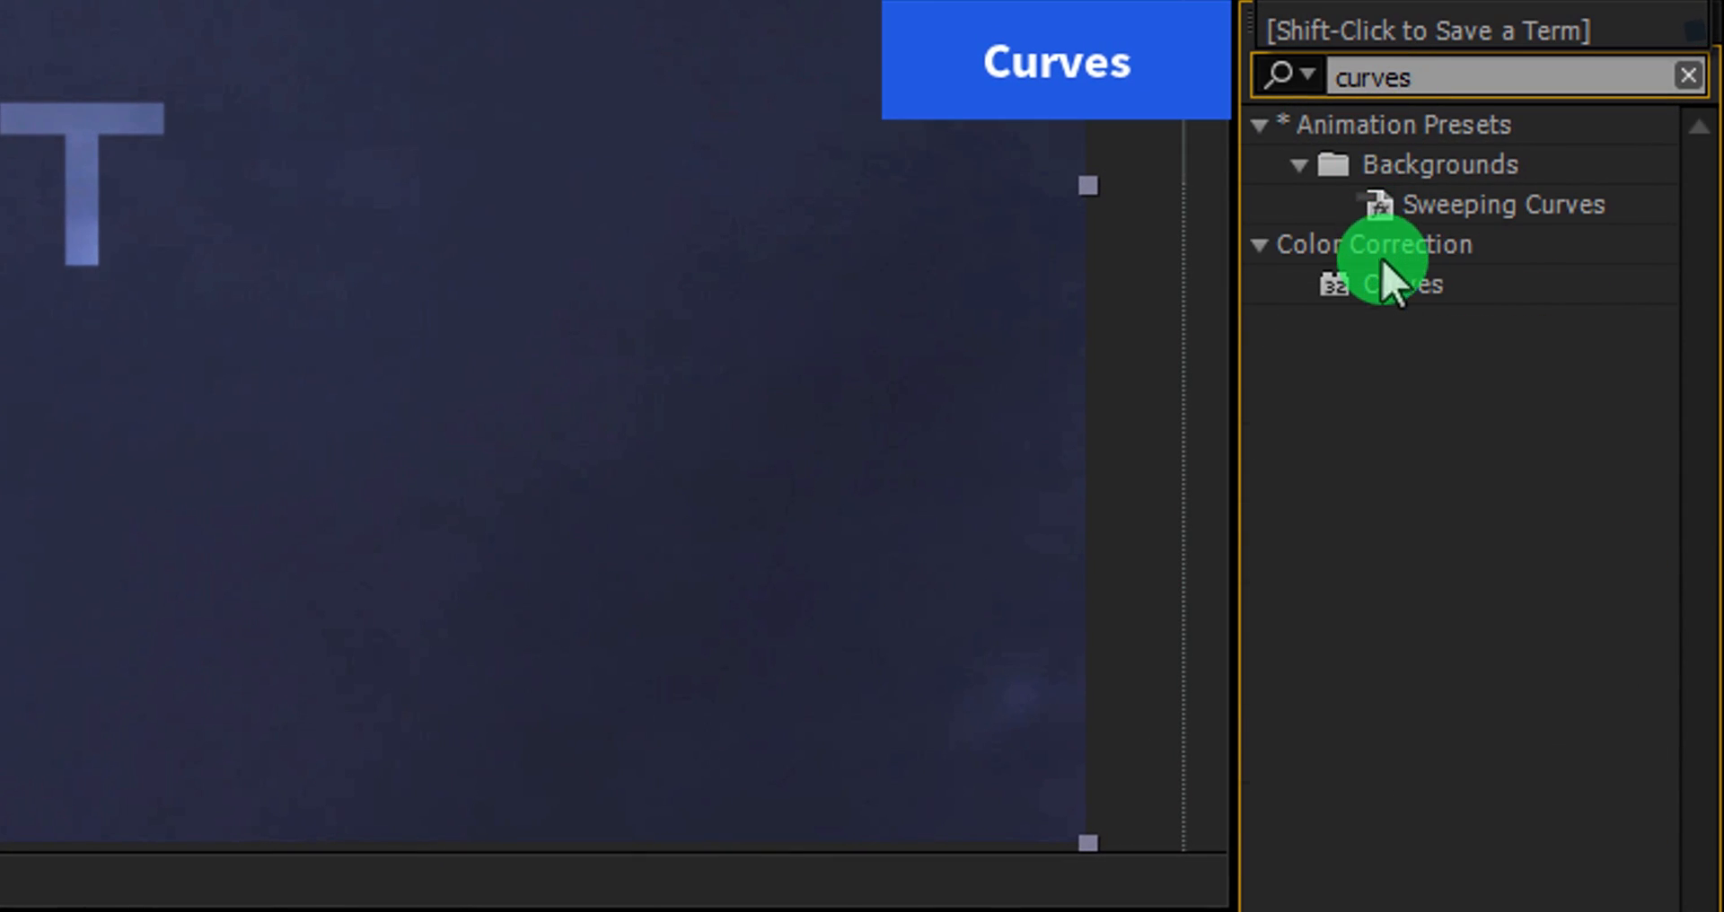
click(1388, 280)
drag(1394, 279, 370, 377)
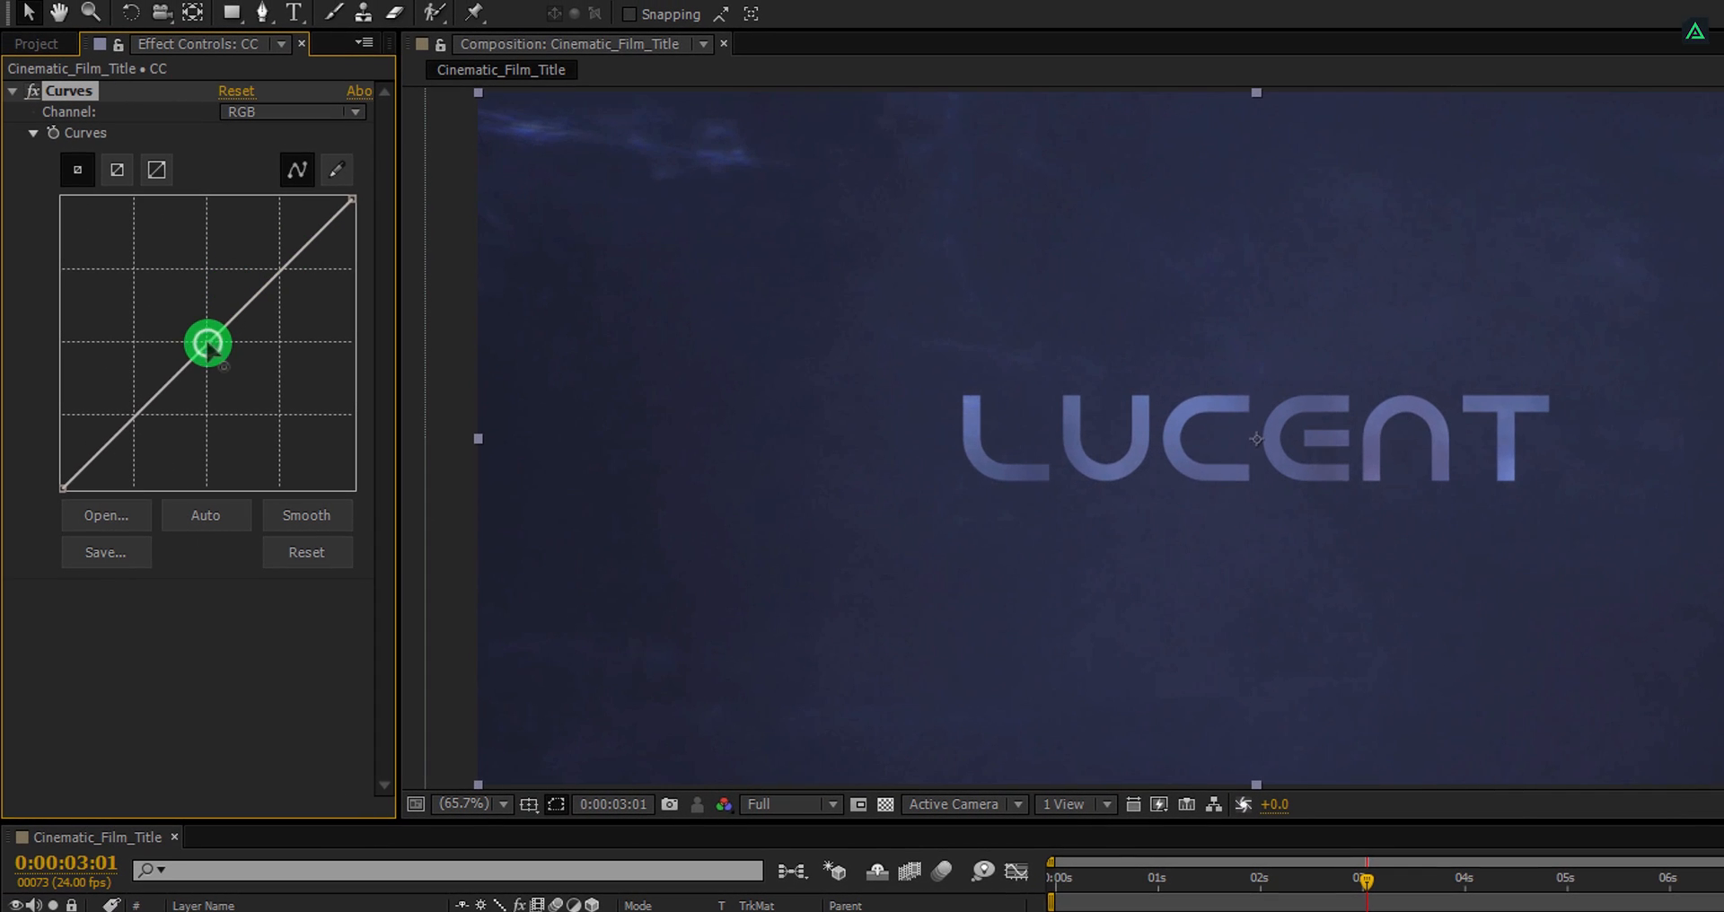
Shape the RGB curve into a gentle S-curve to add contrast, then scrub the timeline to review.
click(207, 342)
drag(144, 410, 152, 423)
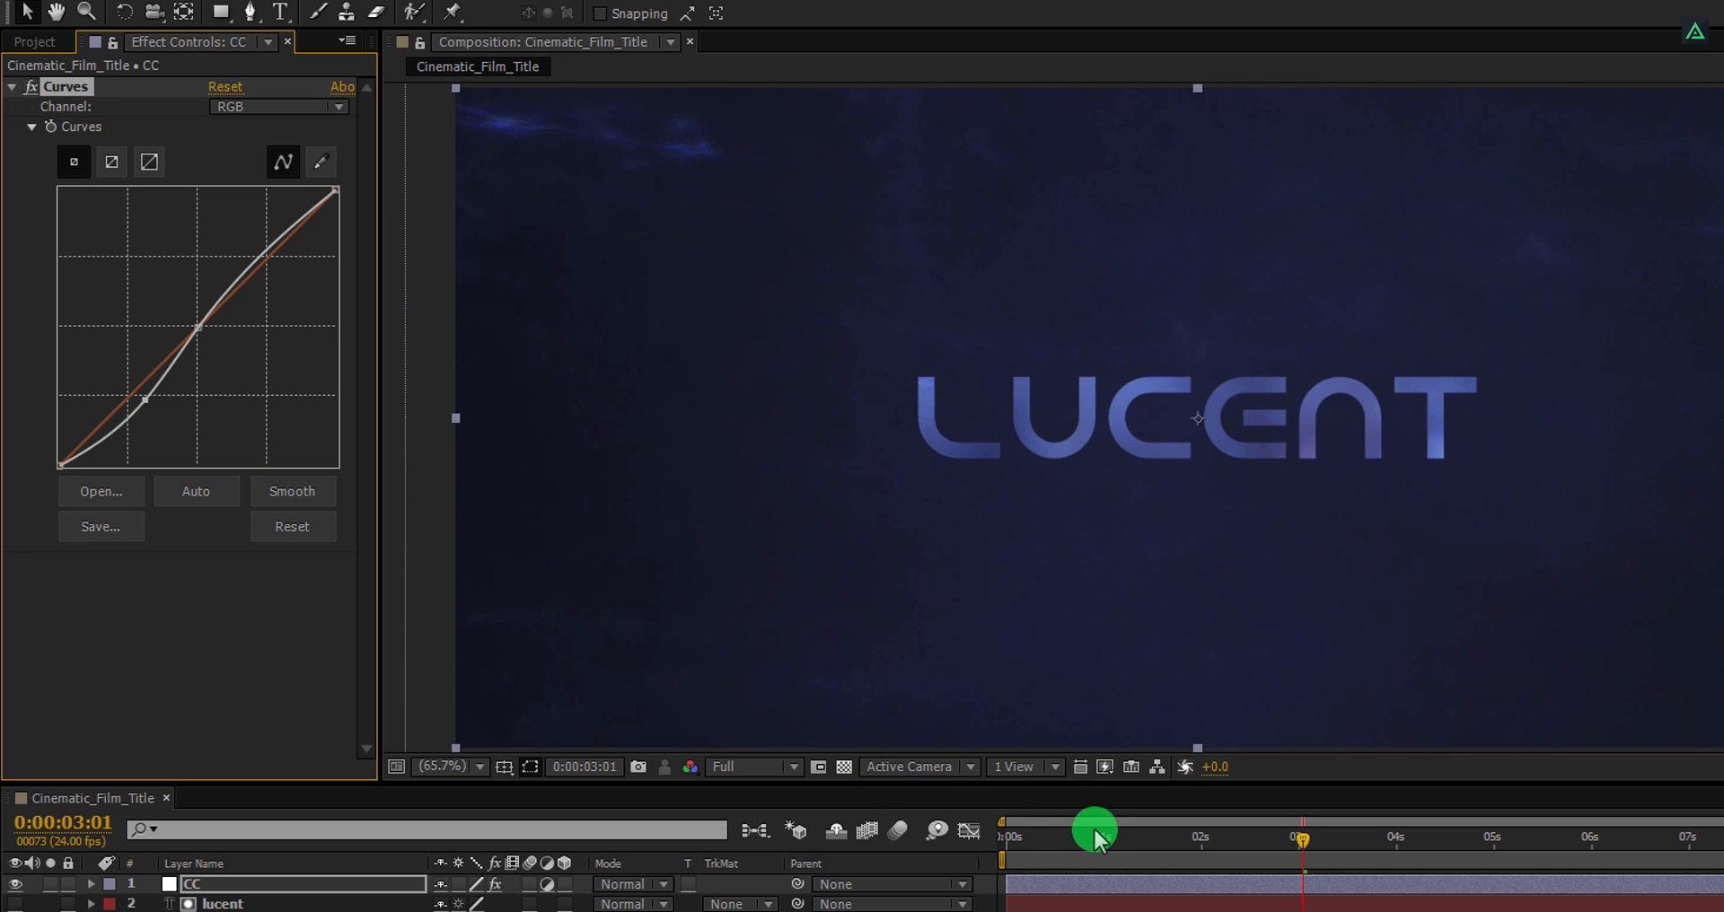
drag(1095, 831, 1286, 864)
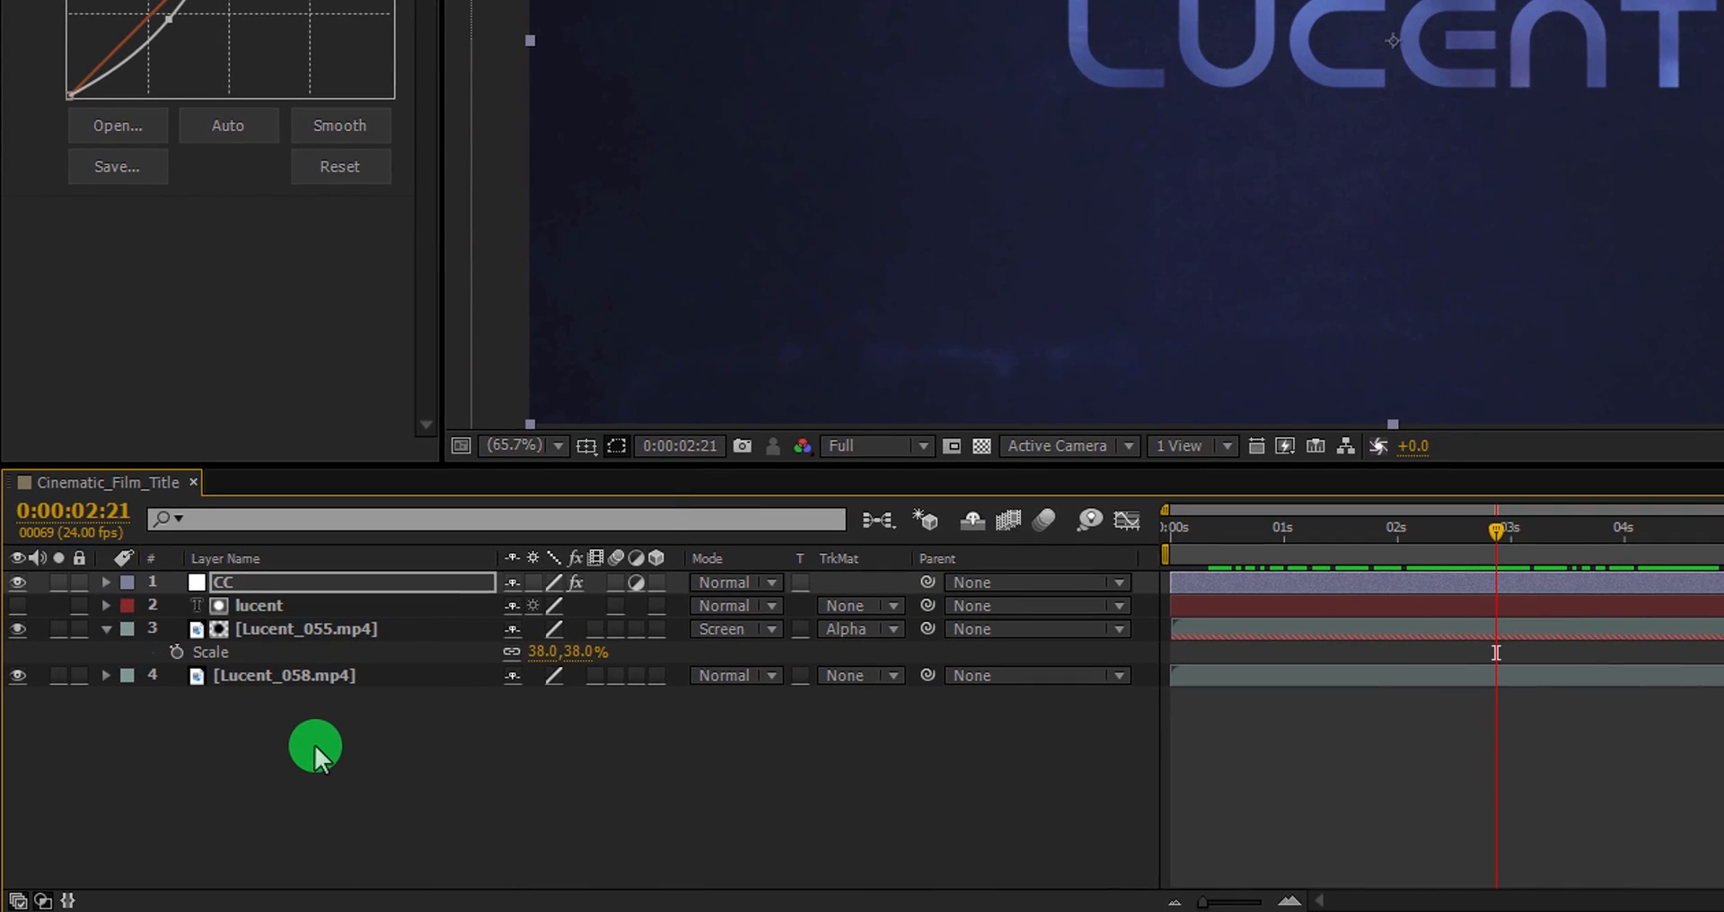
Create a new comp-sized black solid named Lens_Flare.
right_click(315, 749)
mouse_move(443, 470)
click(774, 531)
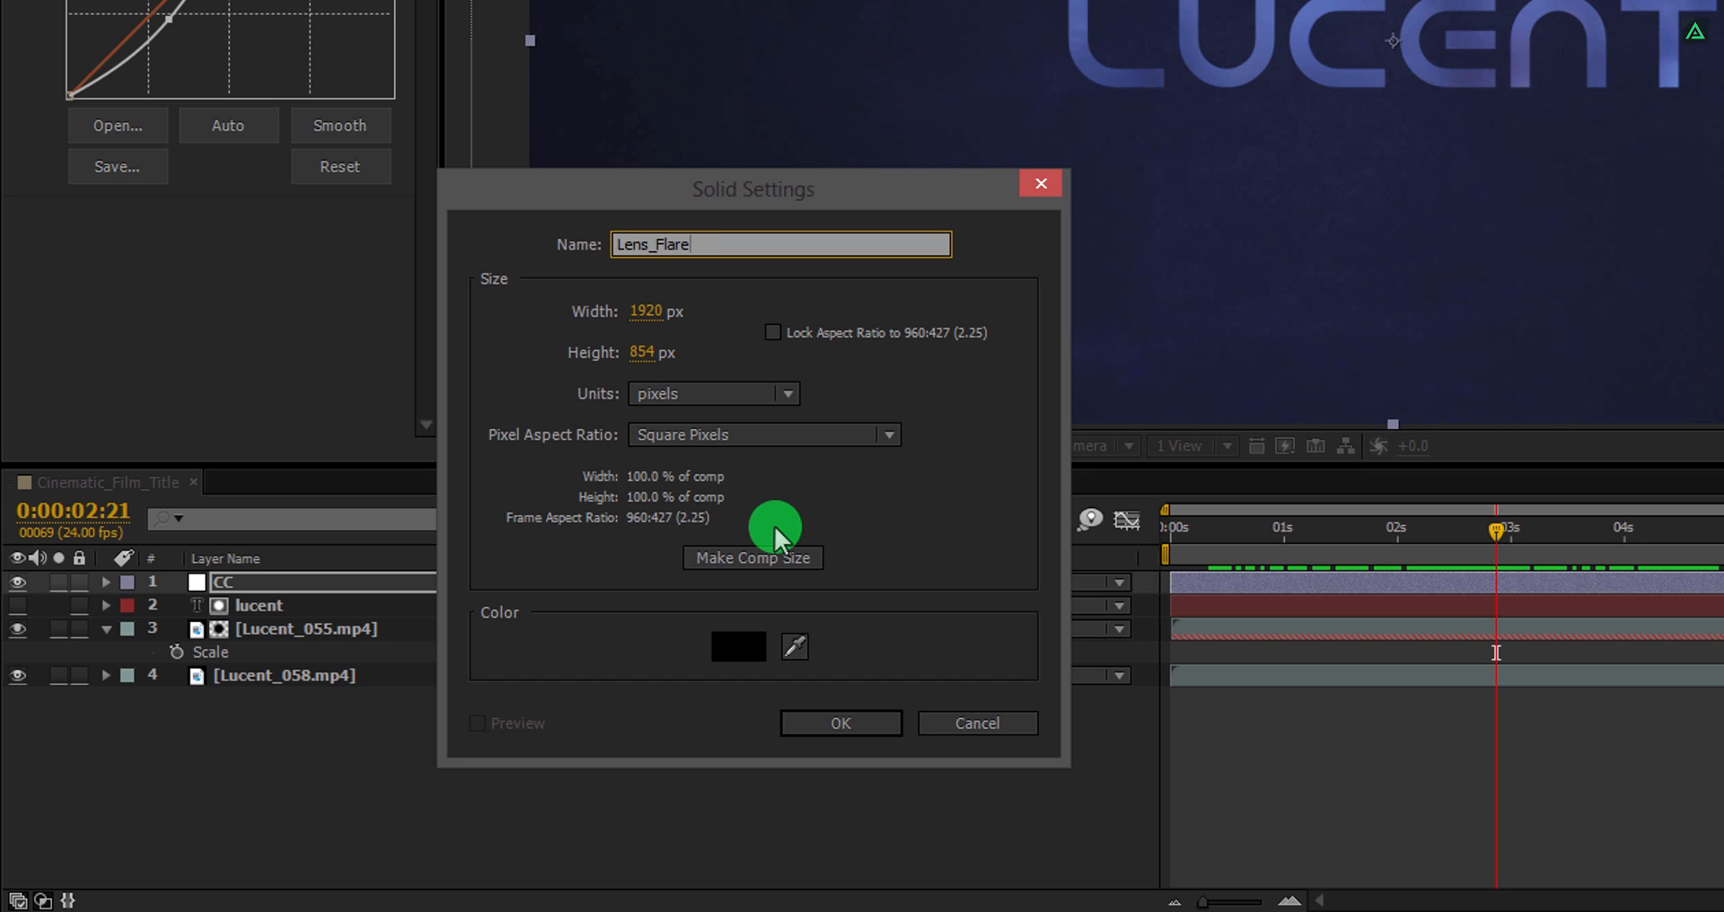
click(809, 561)
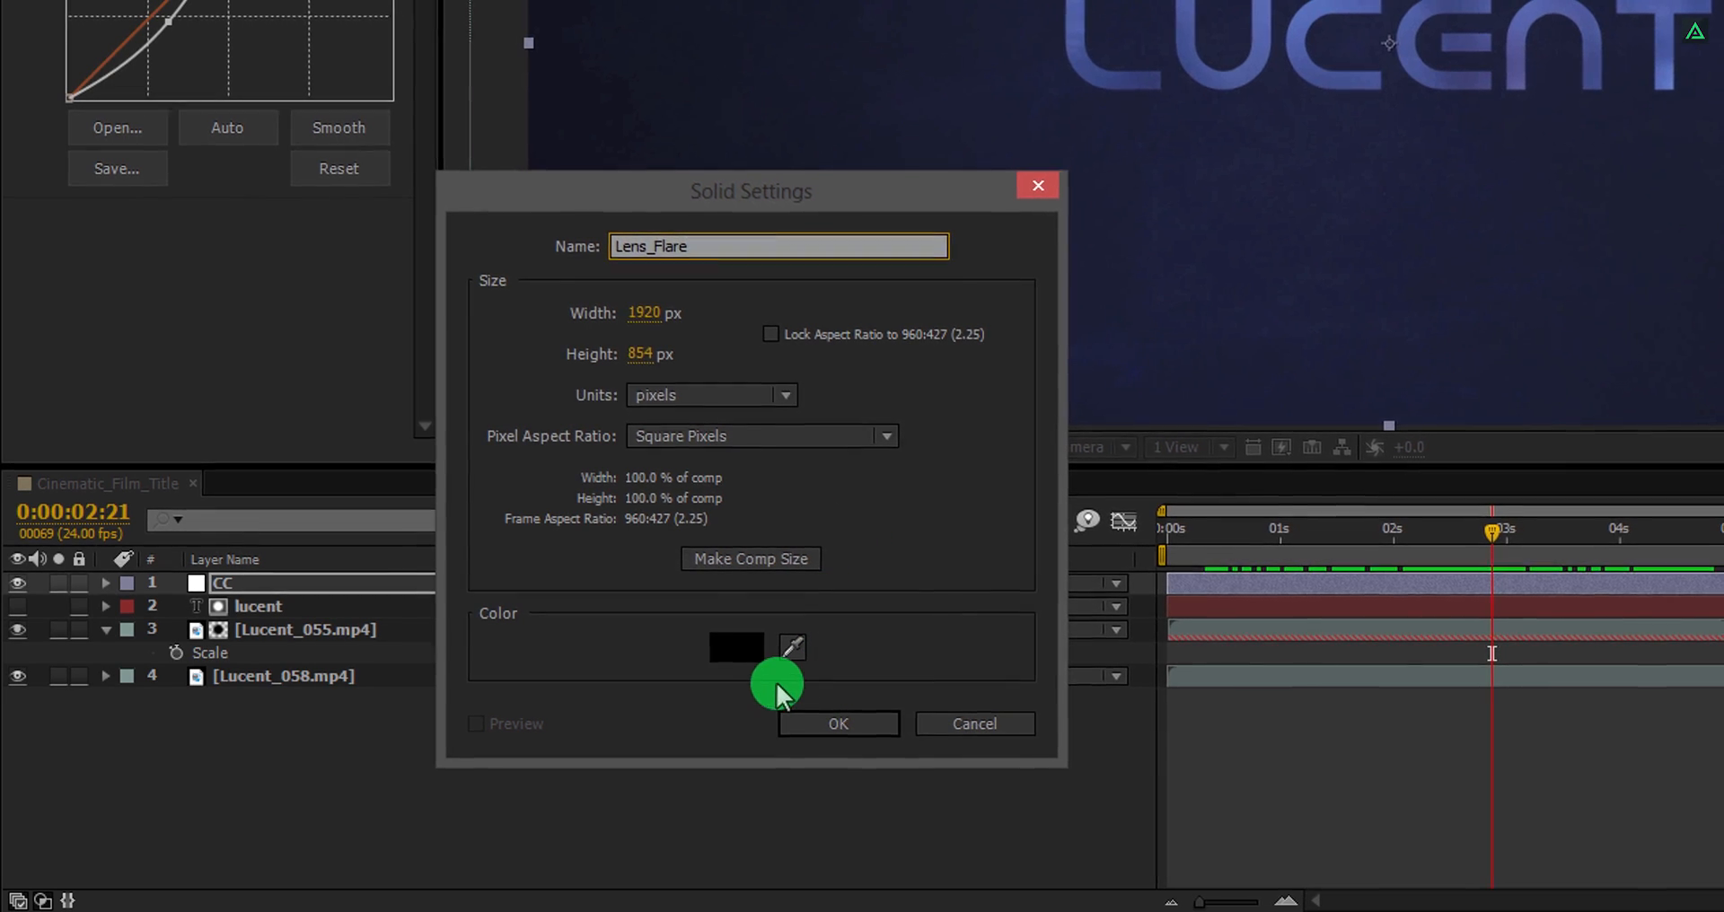
click(738, 648)
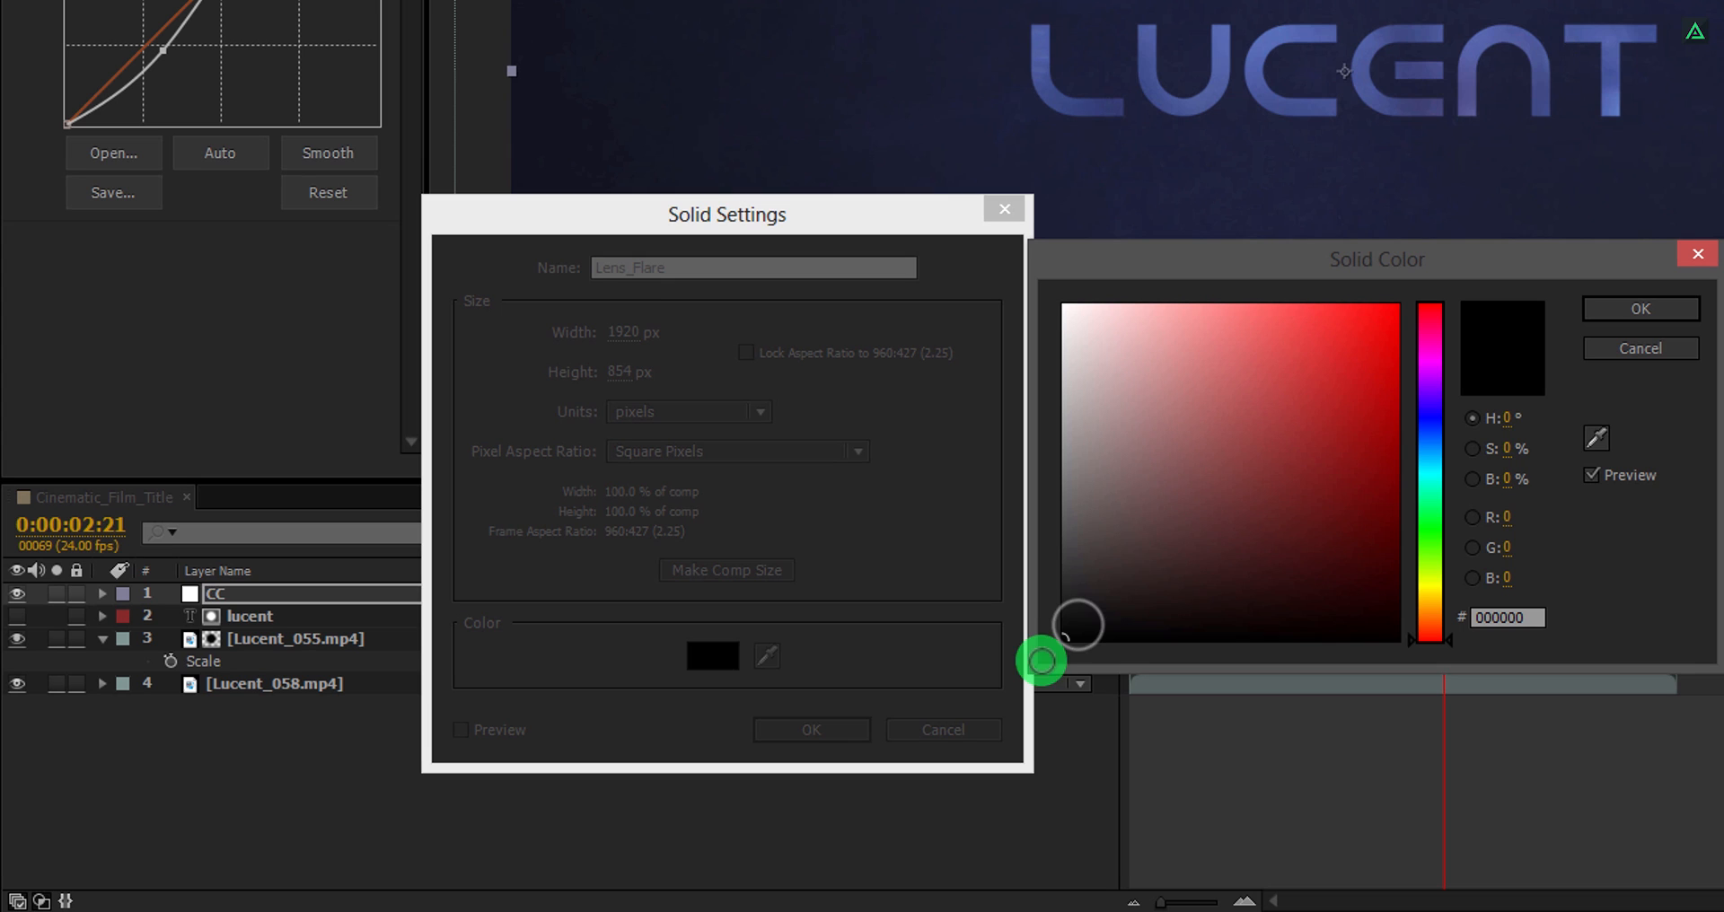
click(1638, 308)
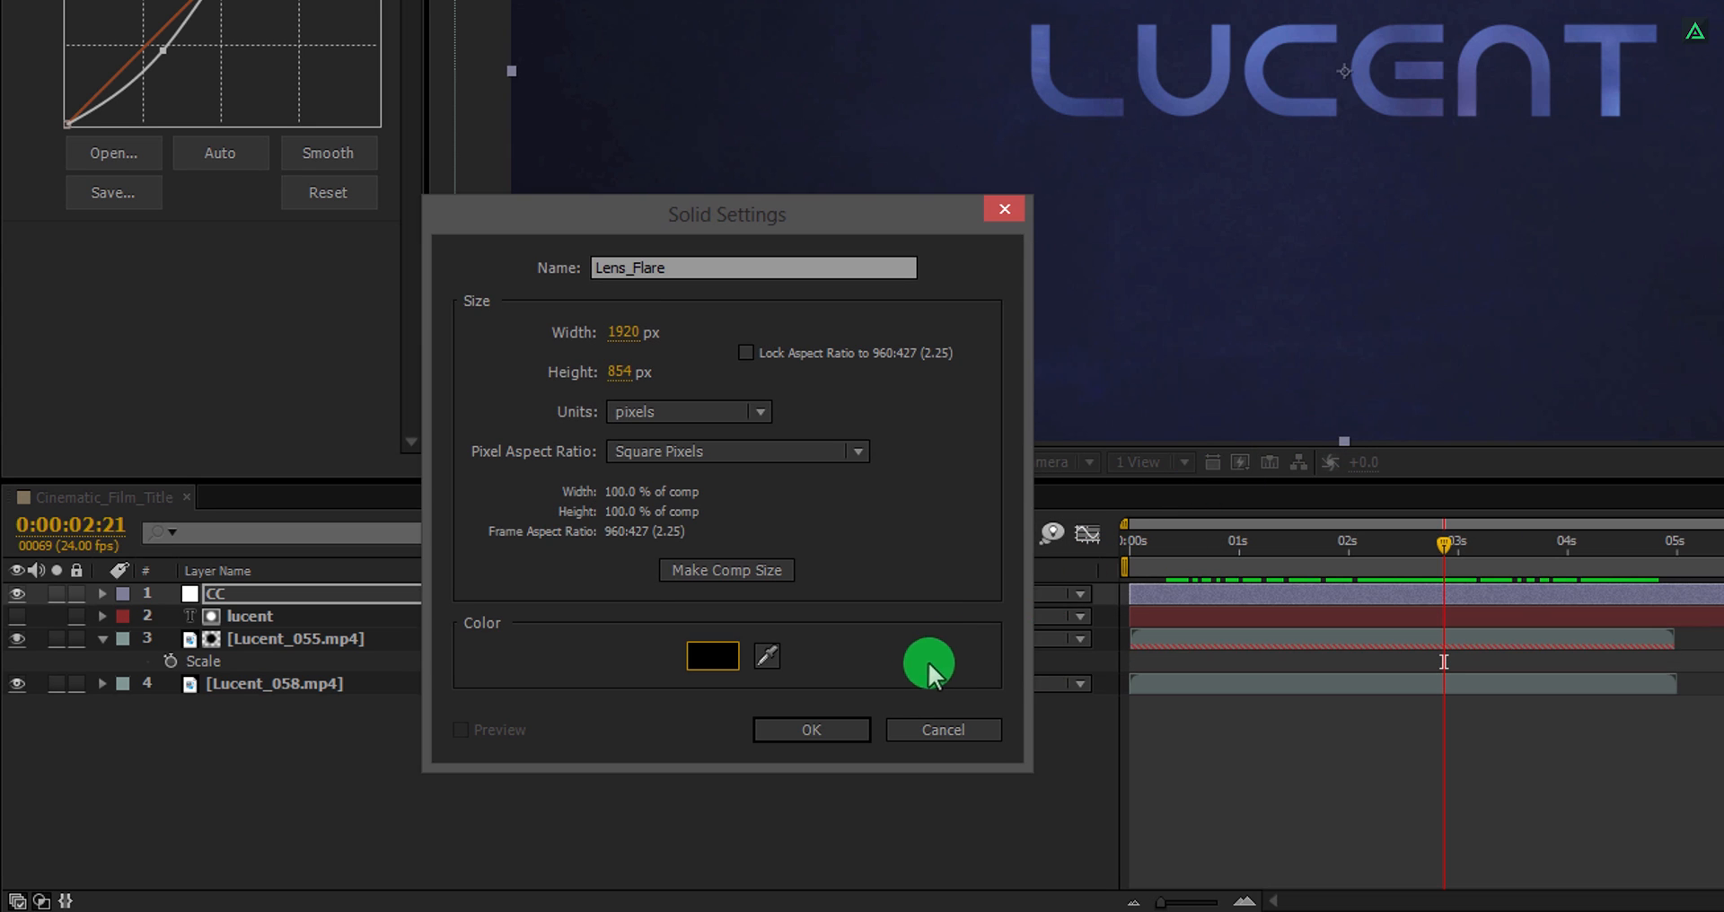
click(811, 729)
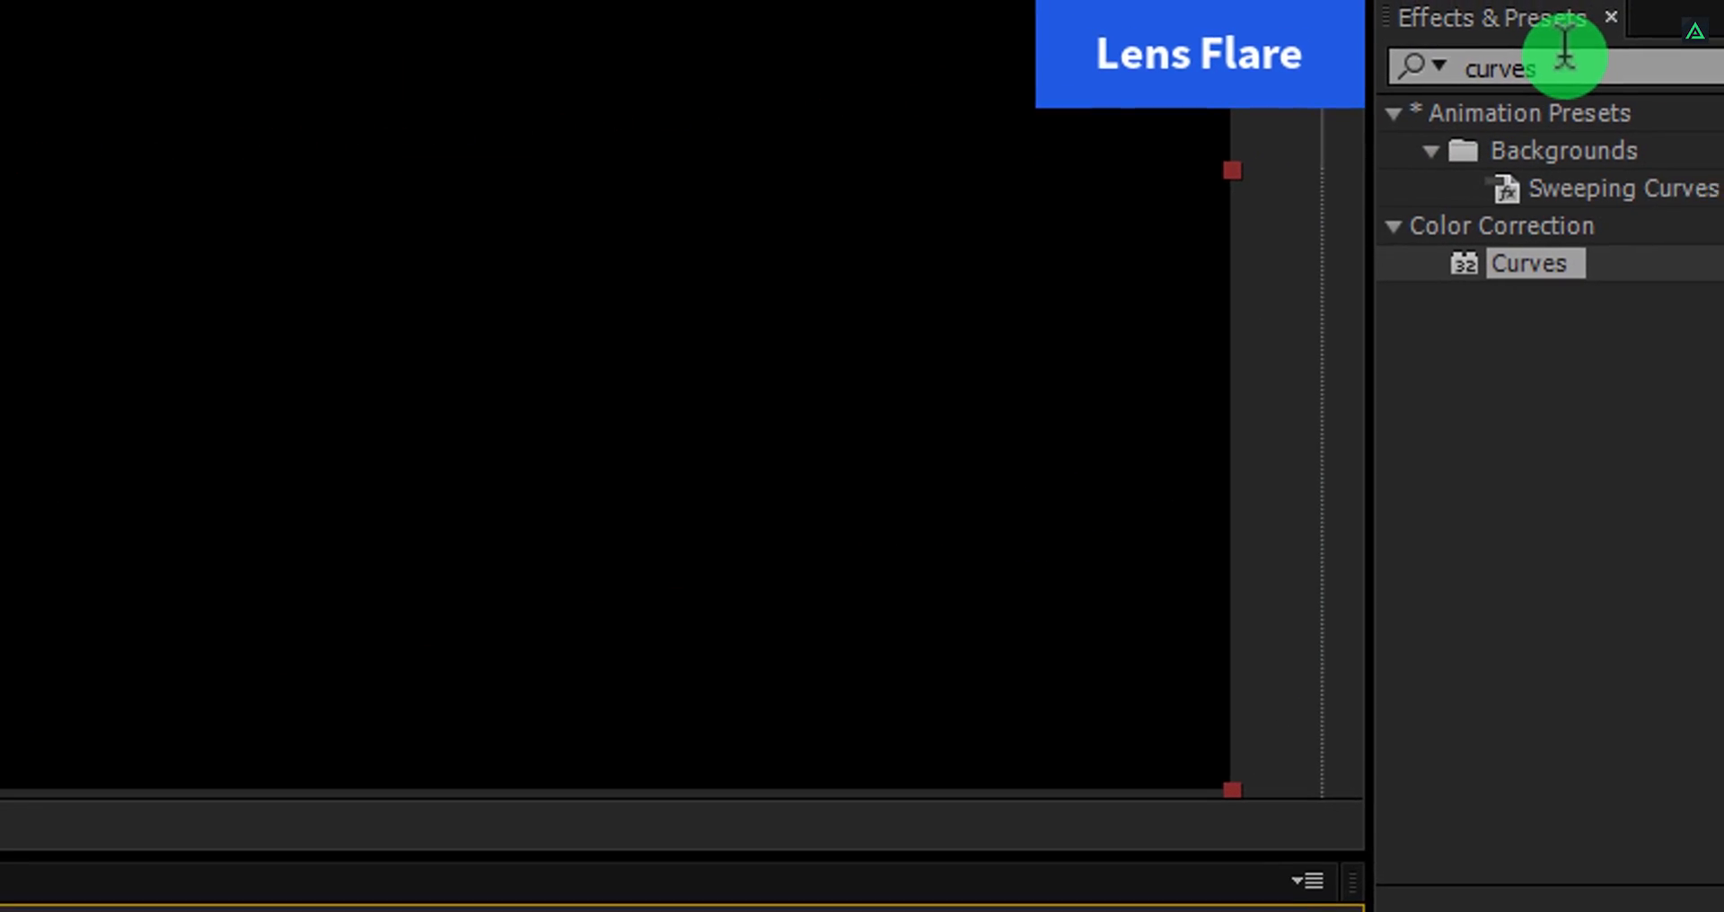
Search the effects for lens, apply Lens Flare to the solid, and set its Lens Type to 105mm Prime.
double_click(1470, 70)
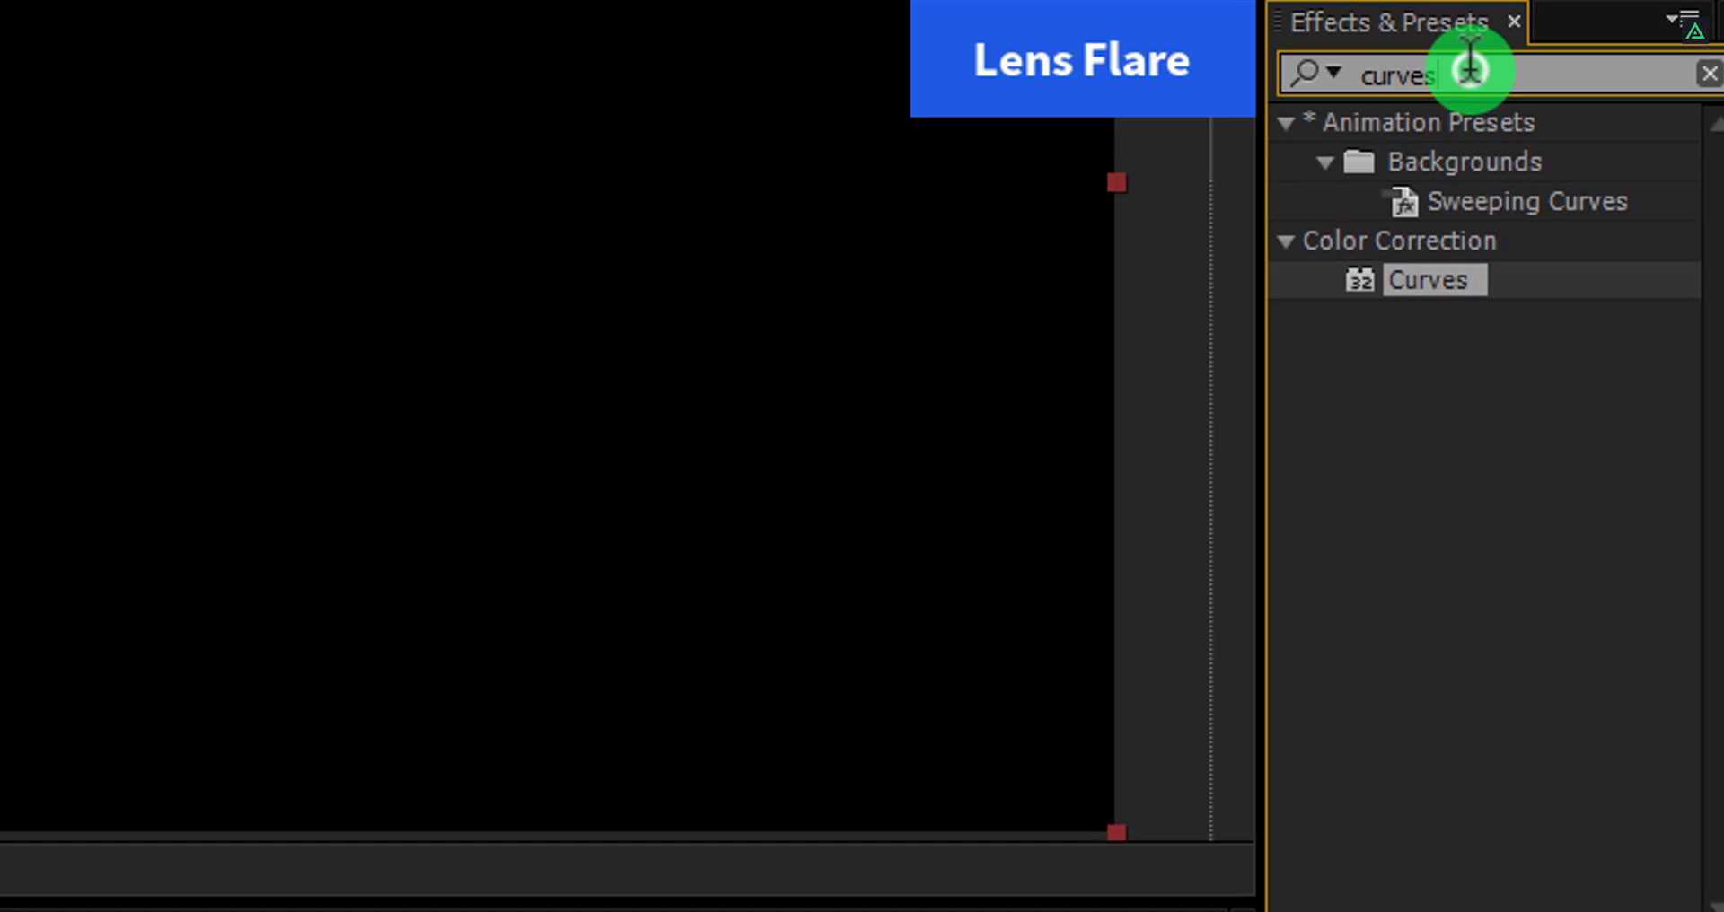
text(le)
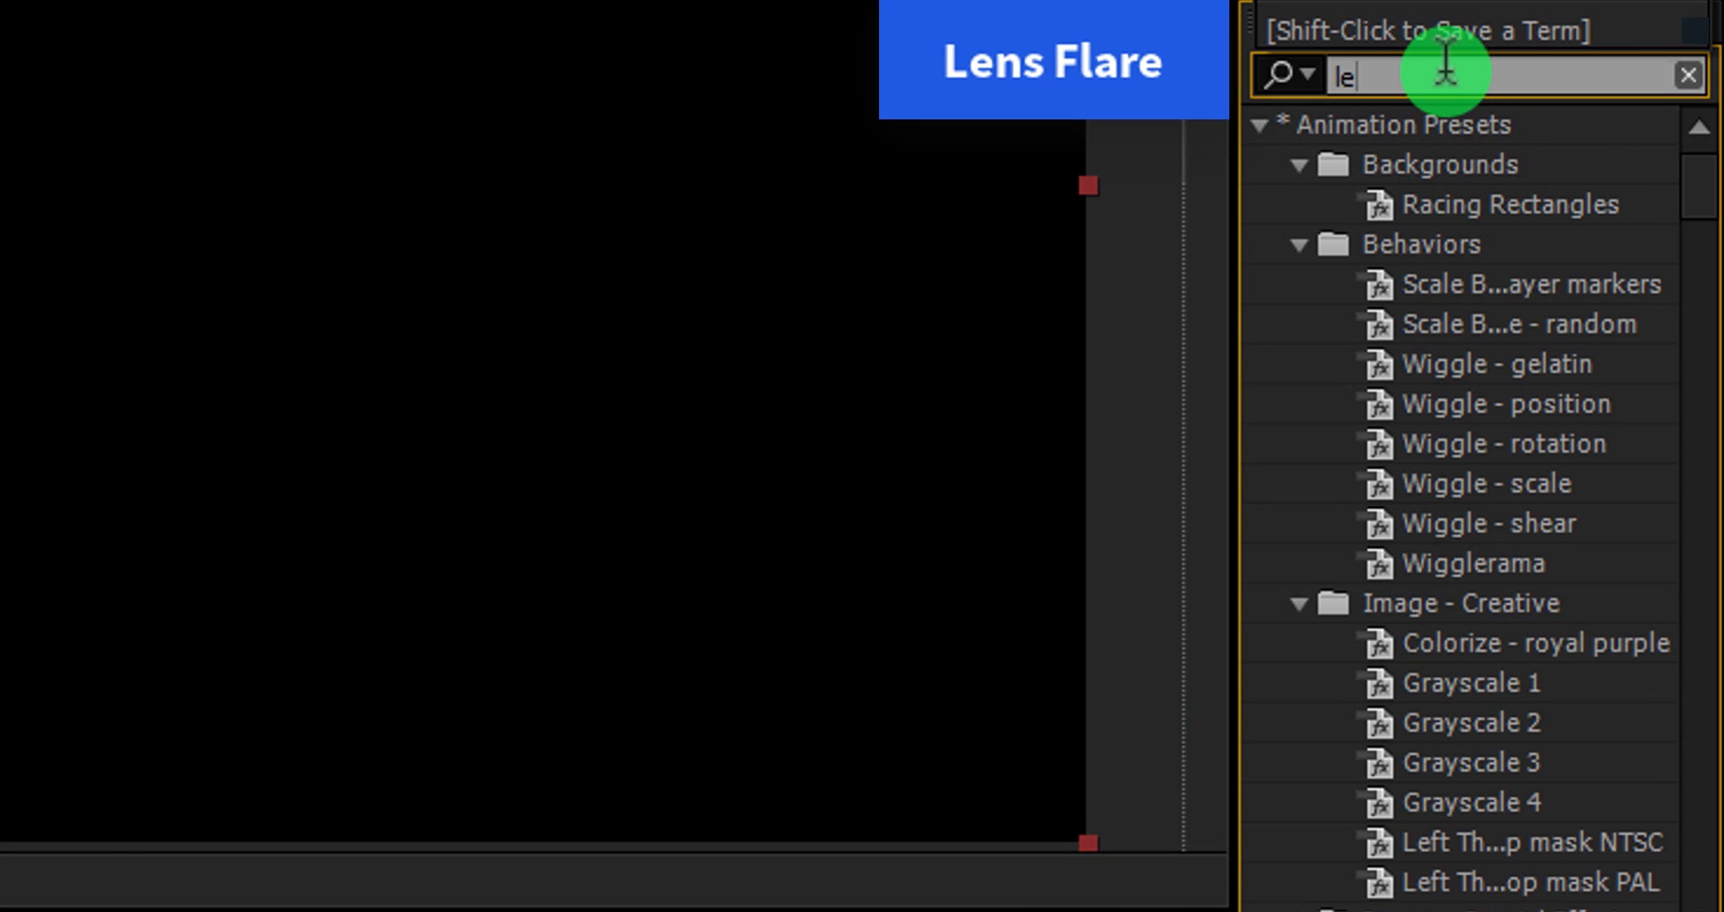
text(ns)
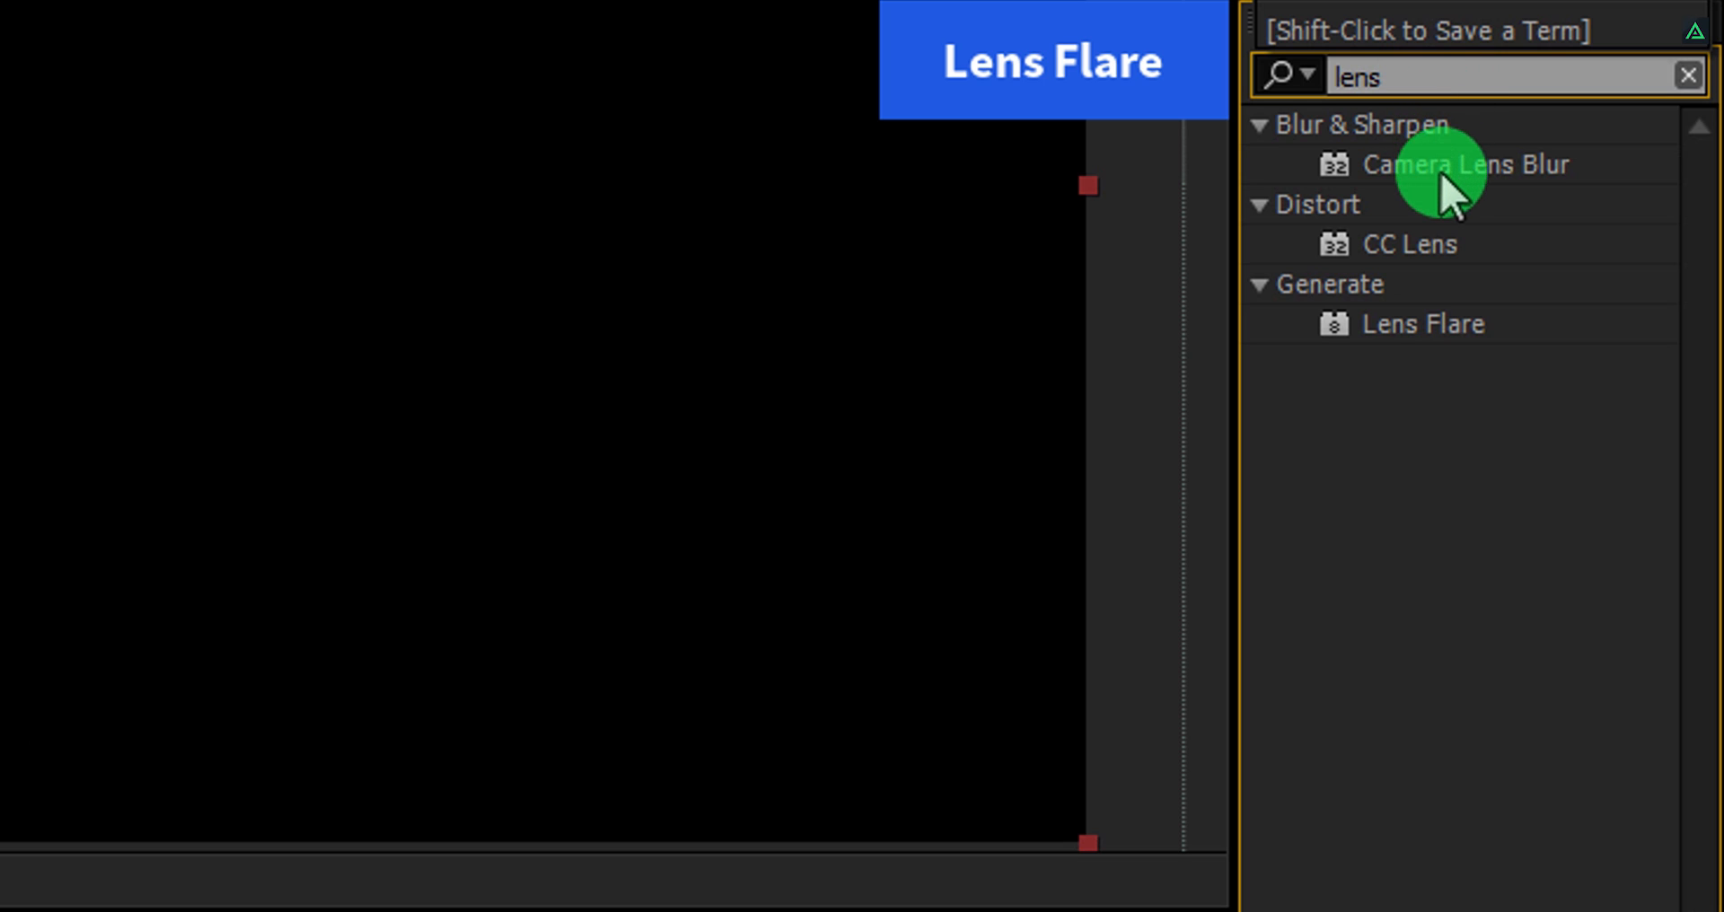
double_click(1416, 323)
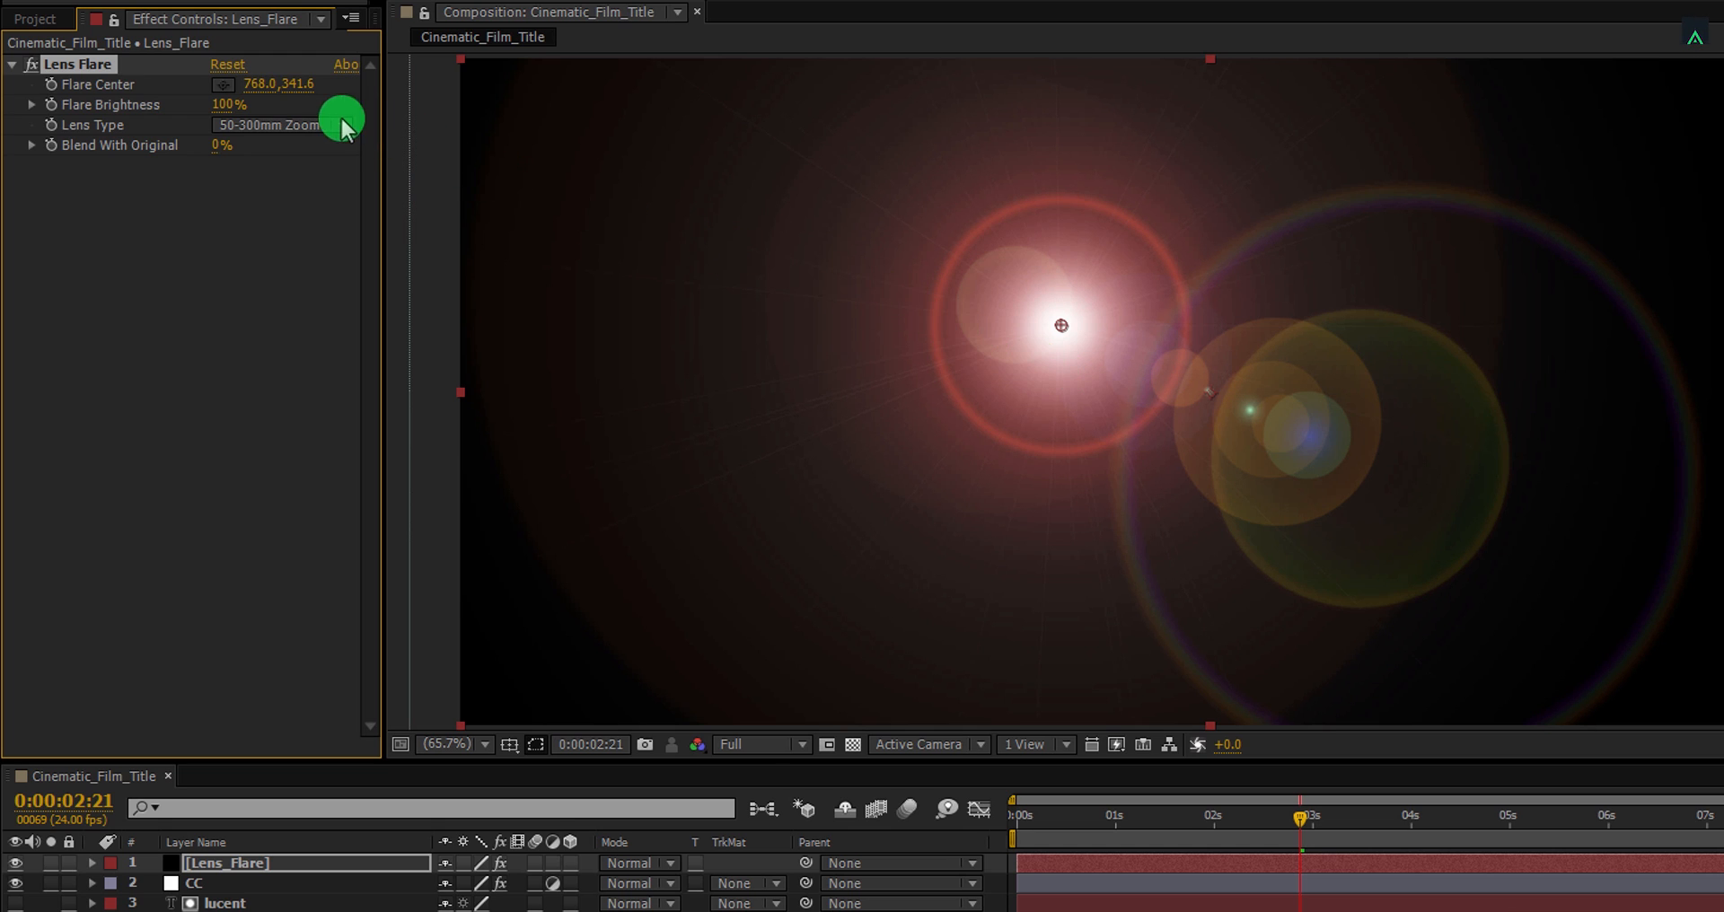
click(311, 125)
click(285, 198)
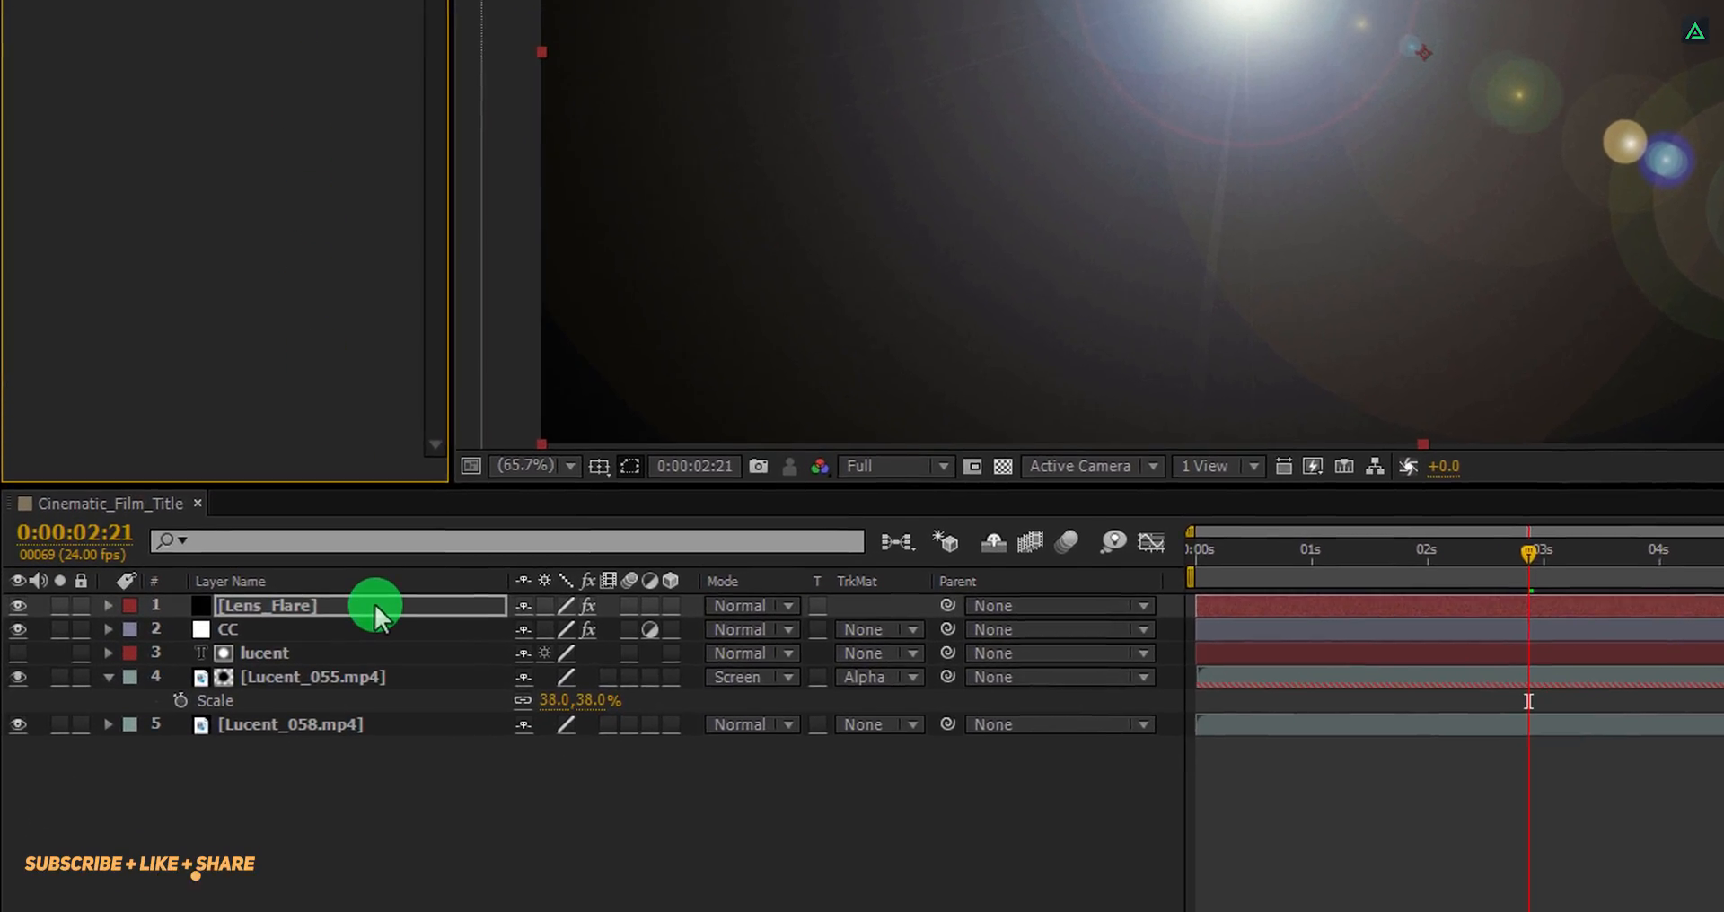
Unlink the Lens_Flare layer's scale and set it to 50% width and 2% height.
click(324, 848)
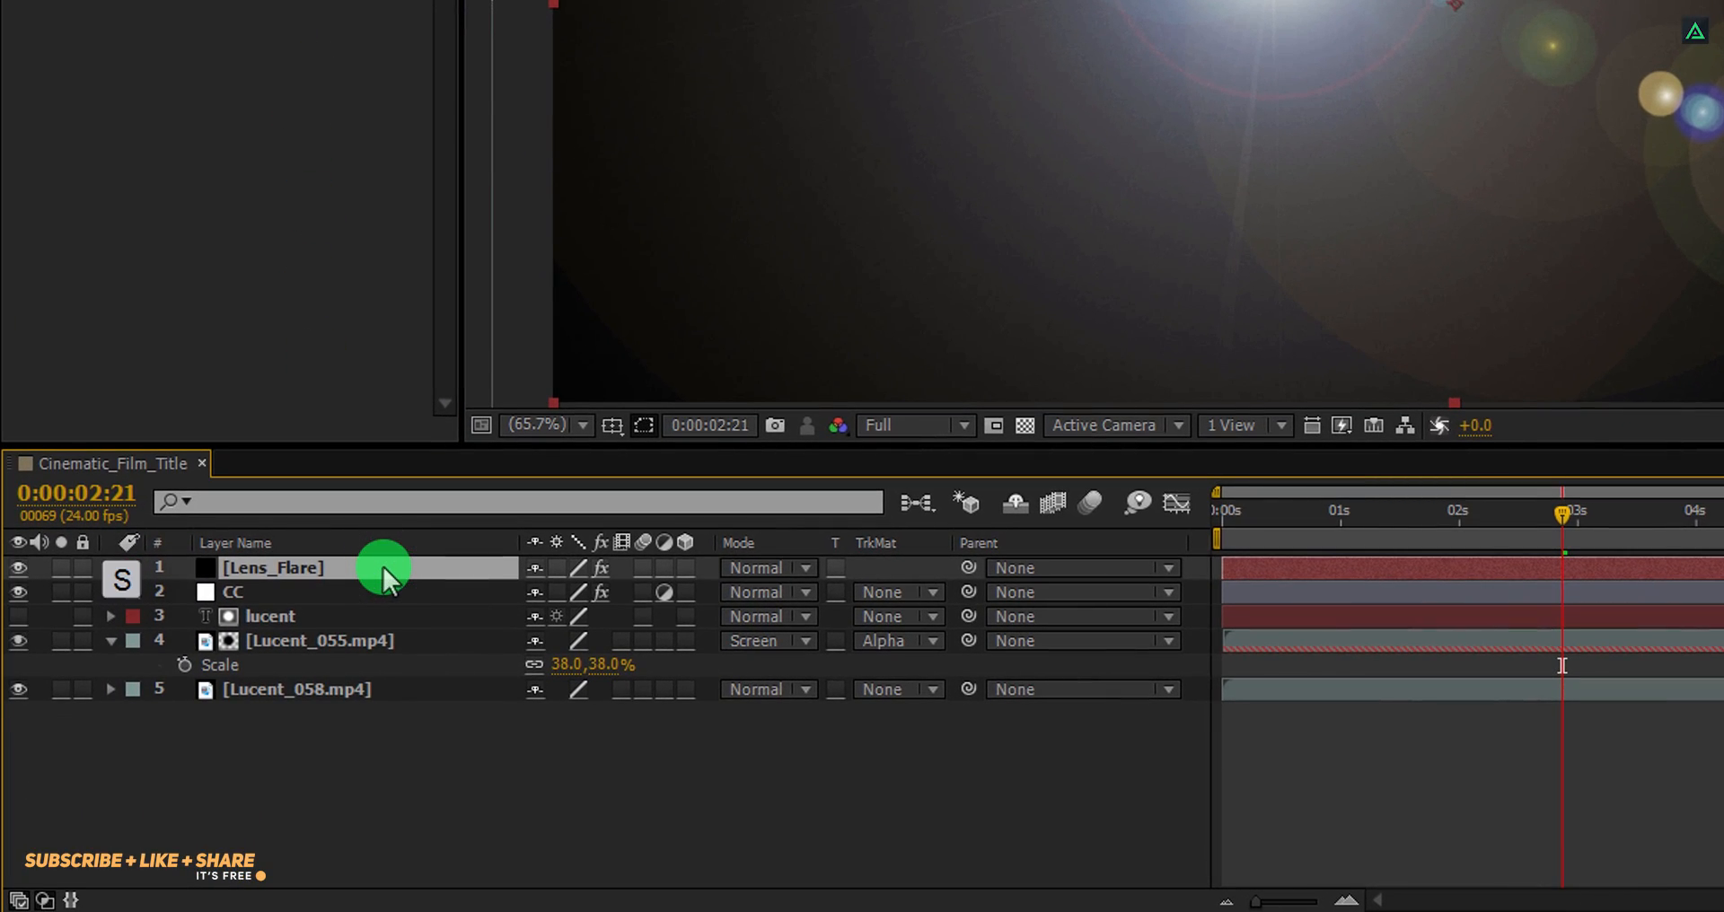
key(s)
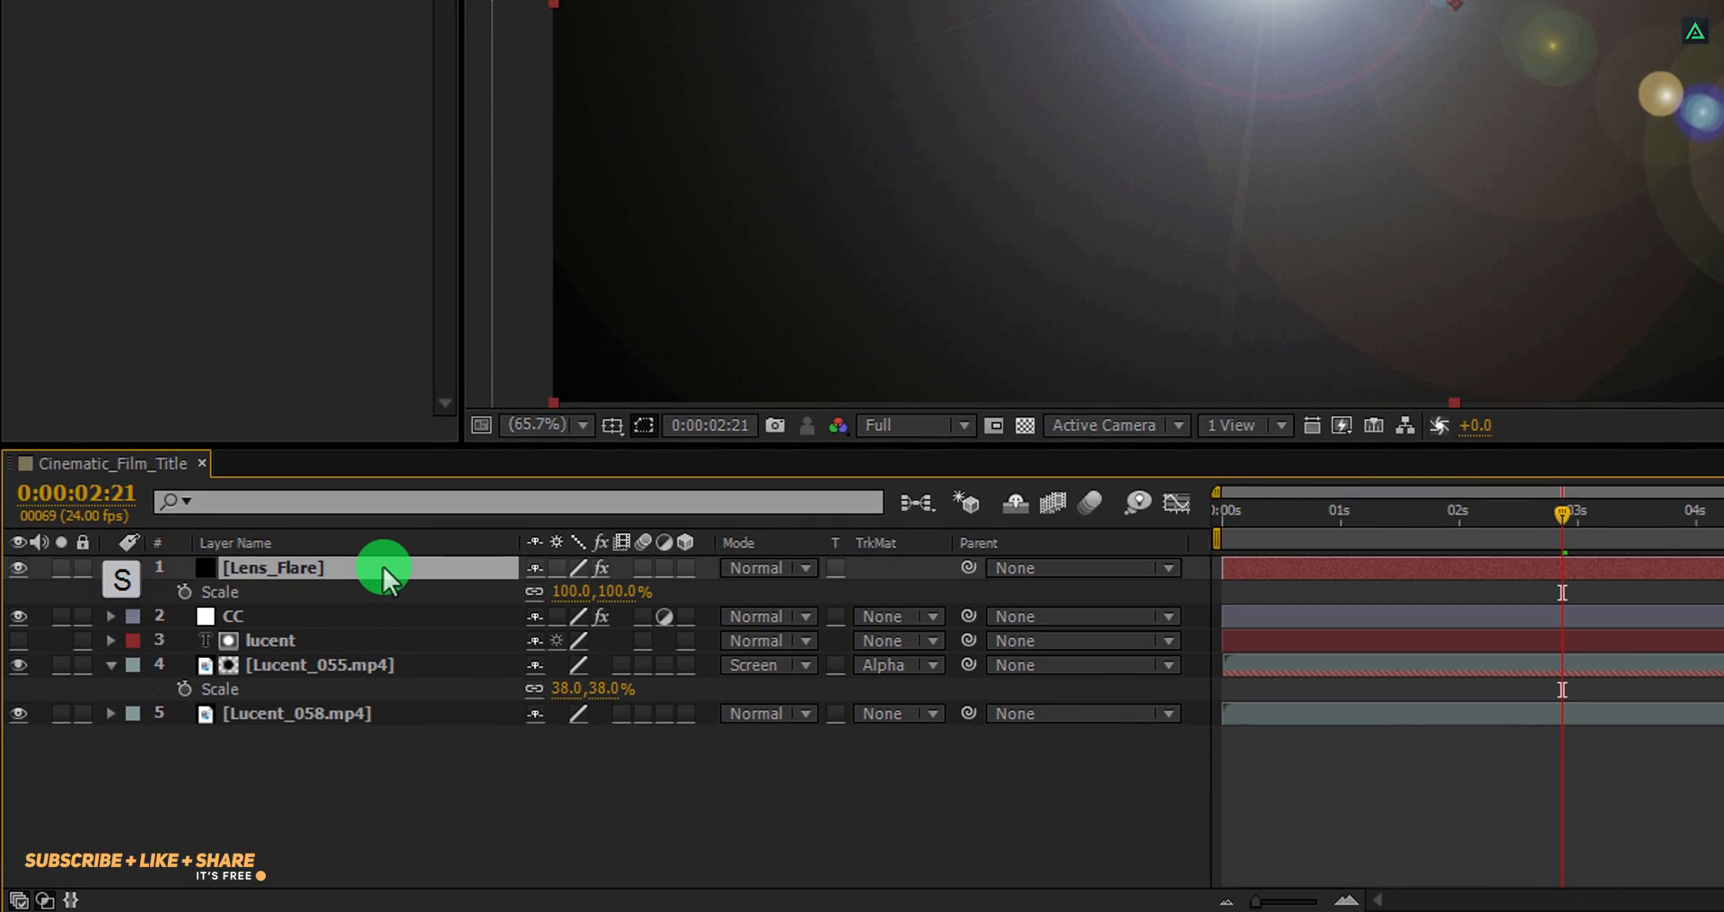
click(536, 591)
click(617, 592)
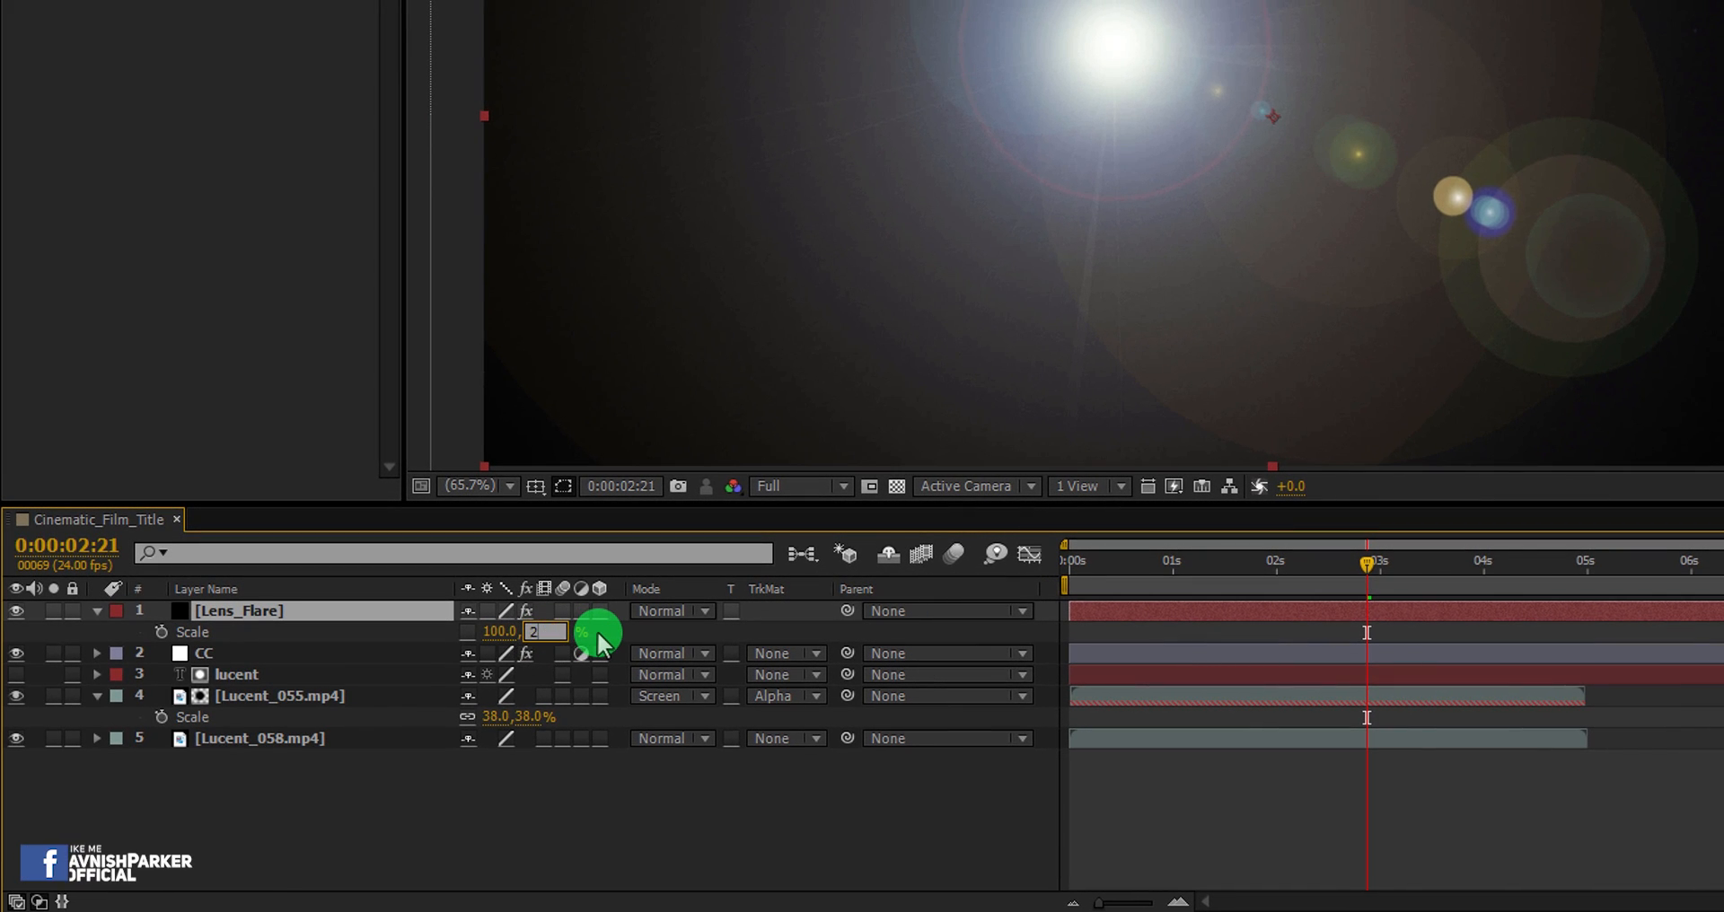
key(Return)
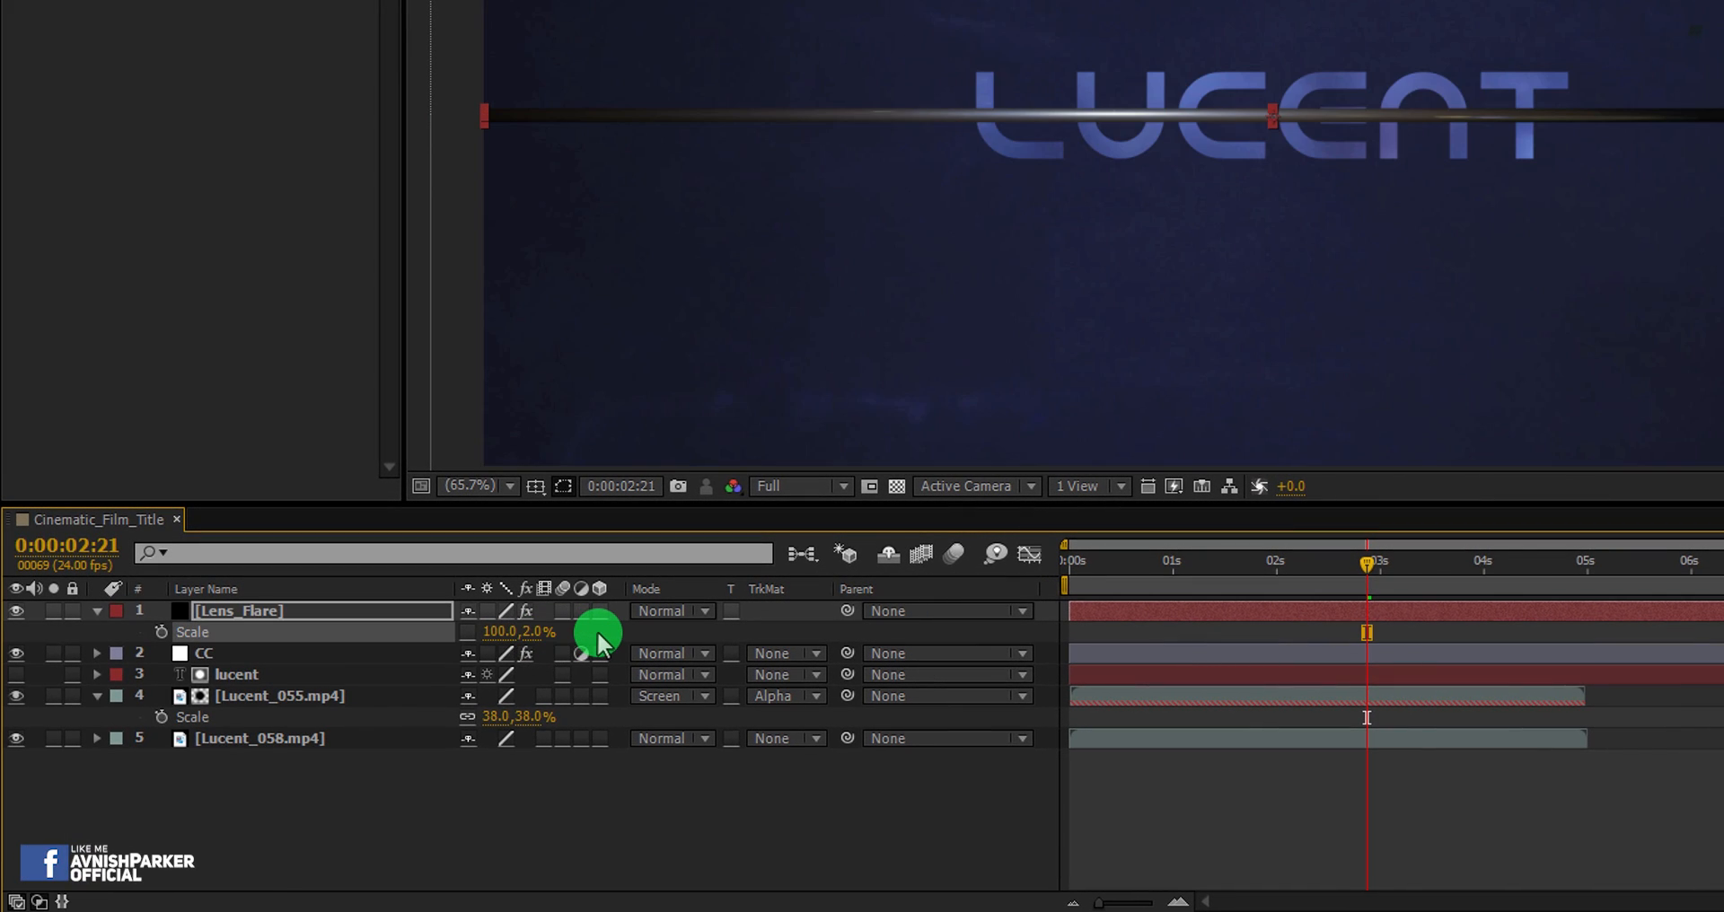
click(503, 632)
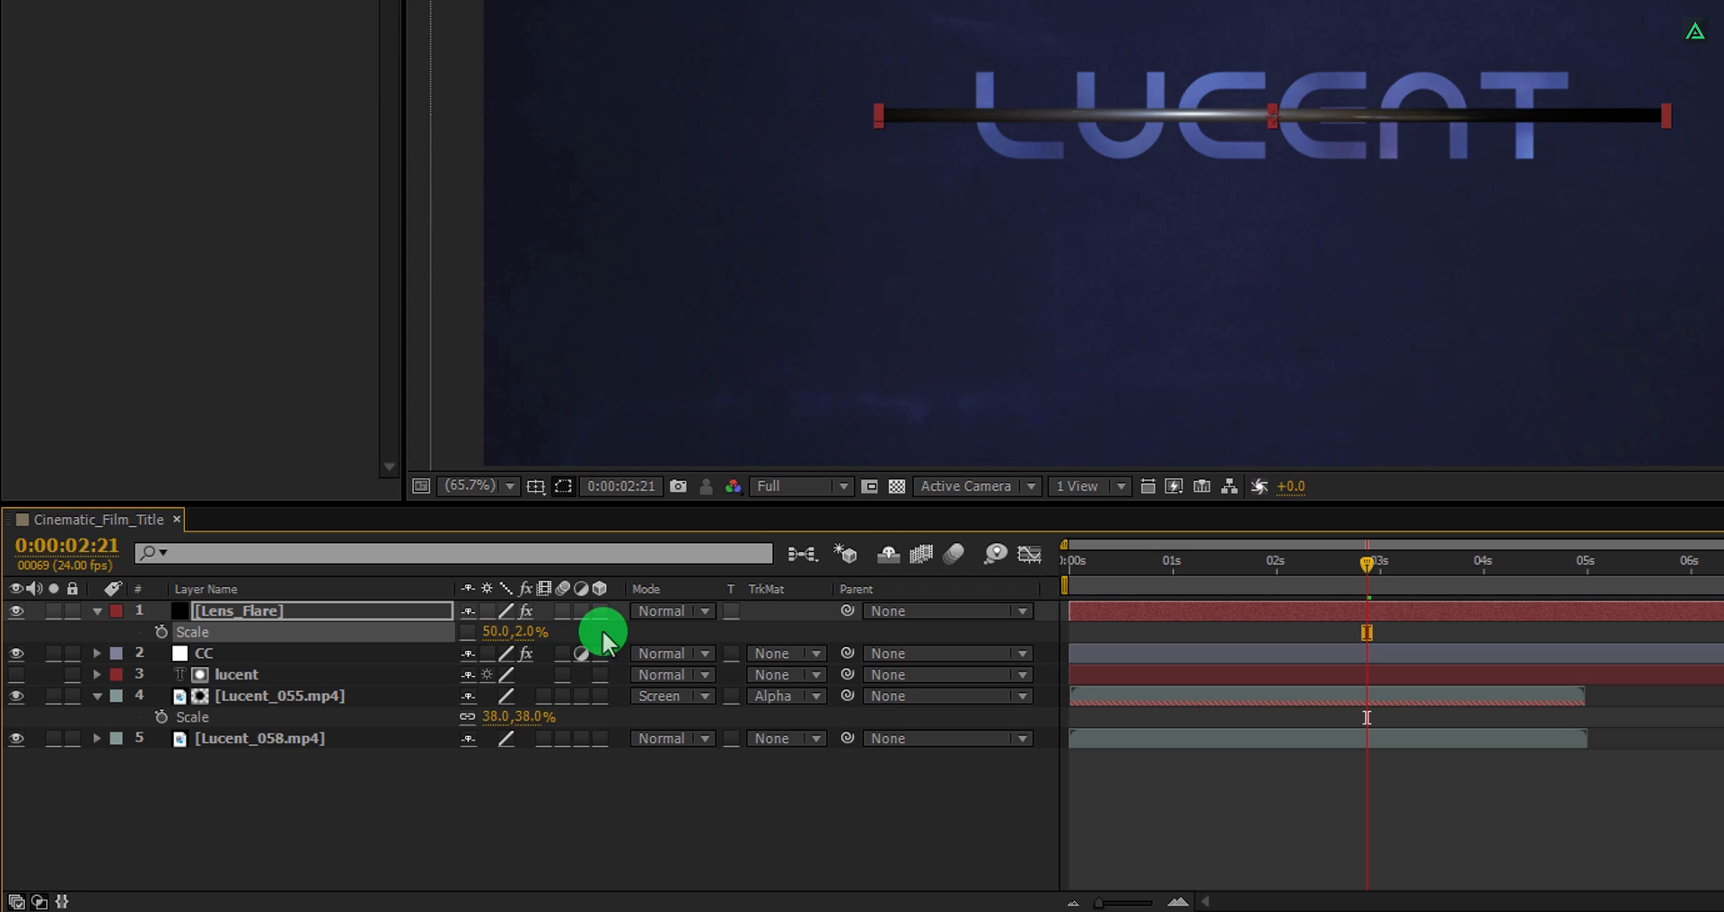
Set the Lens_Flare layer's blend mode to Color Dodge and nudge it down beneath the LUCENT letters.
click(653, 615)
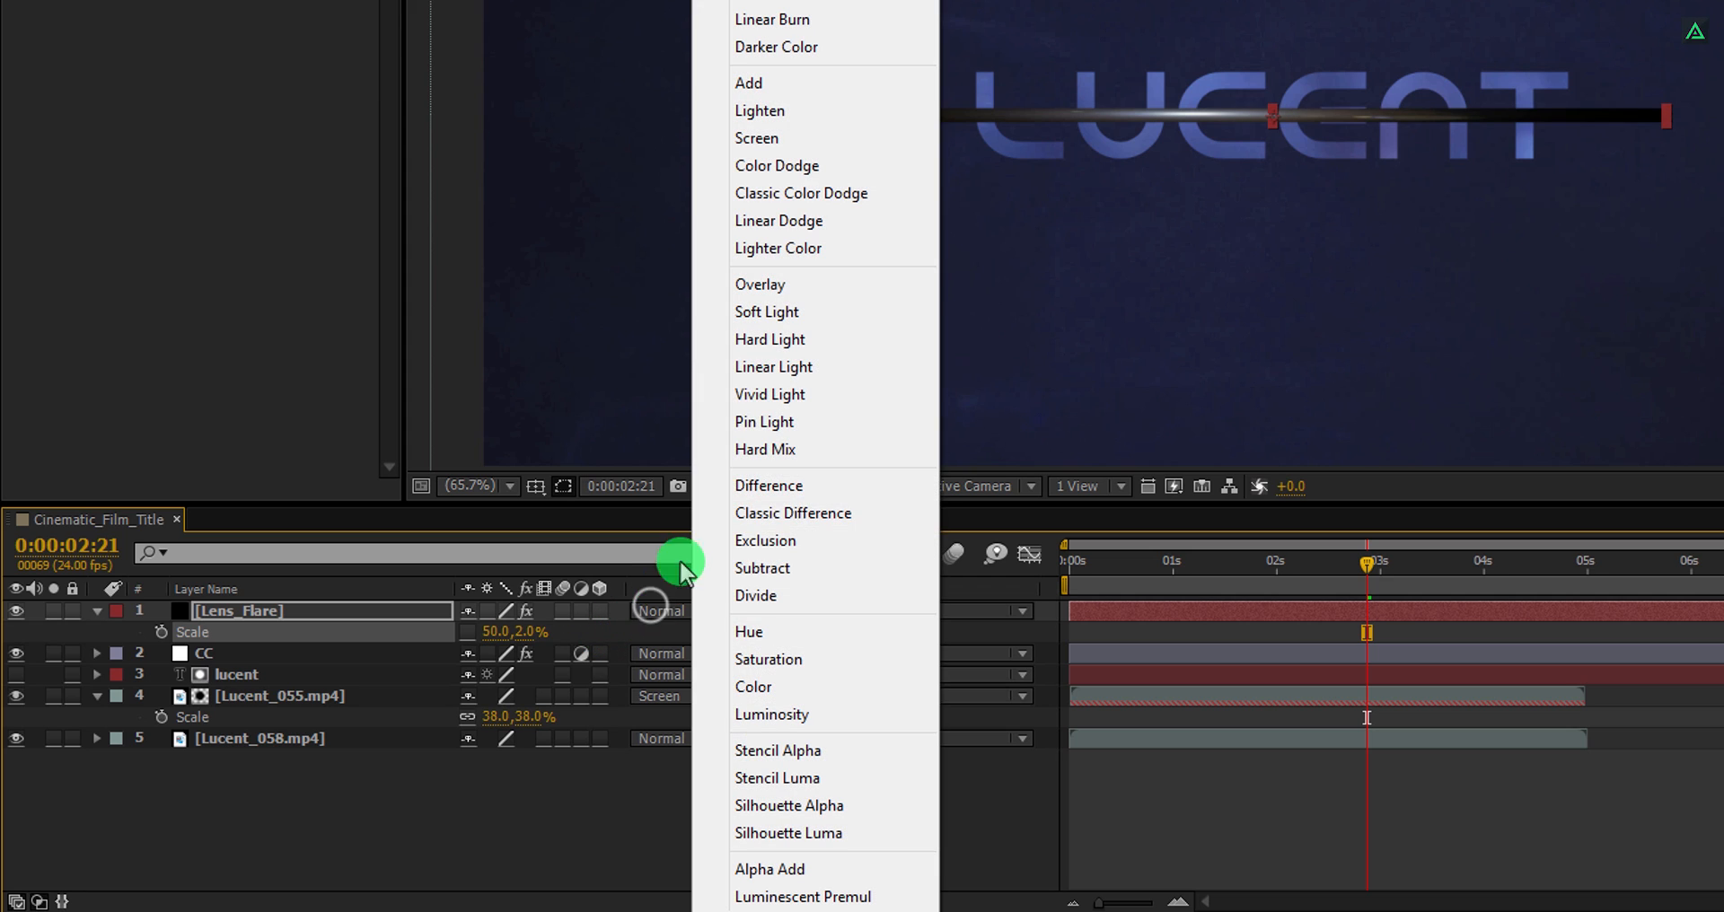
click(770, 167)
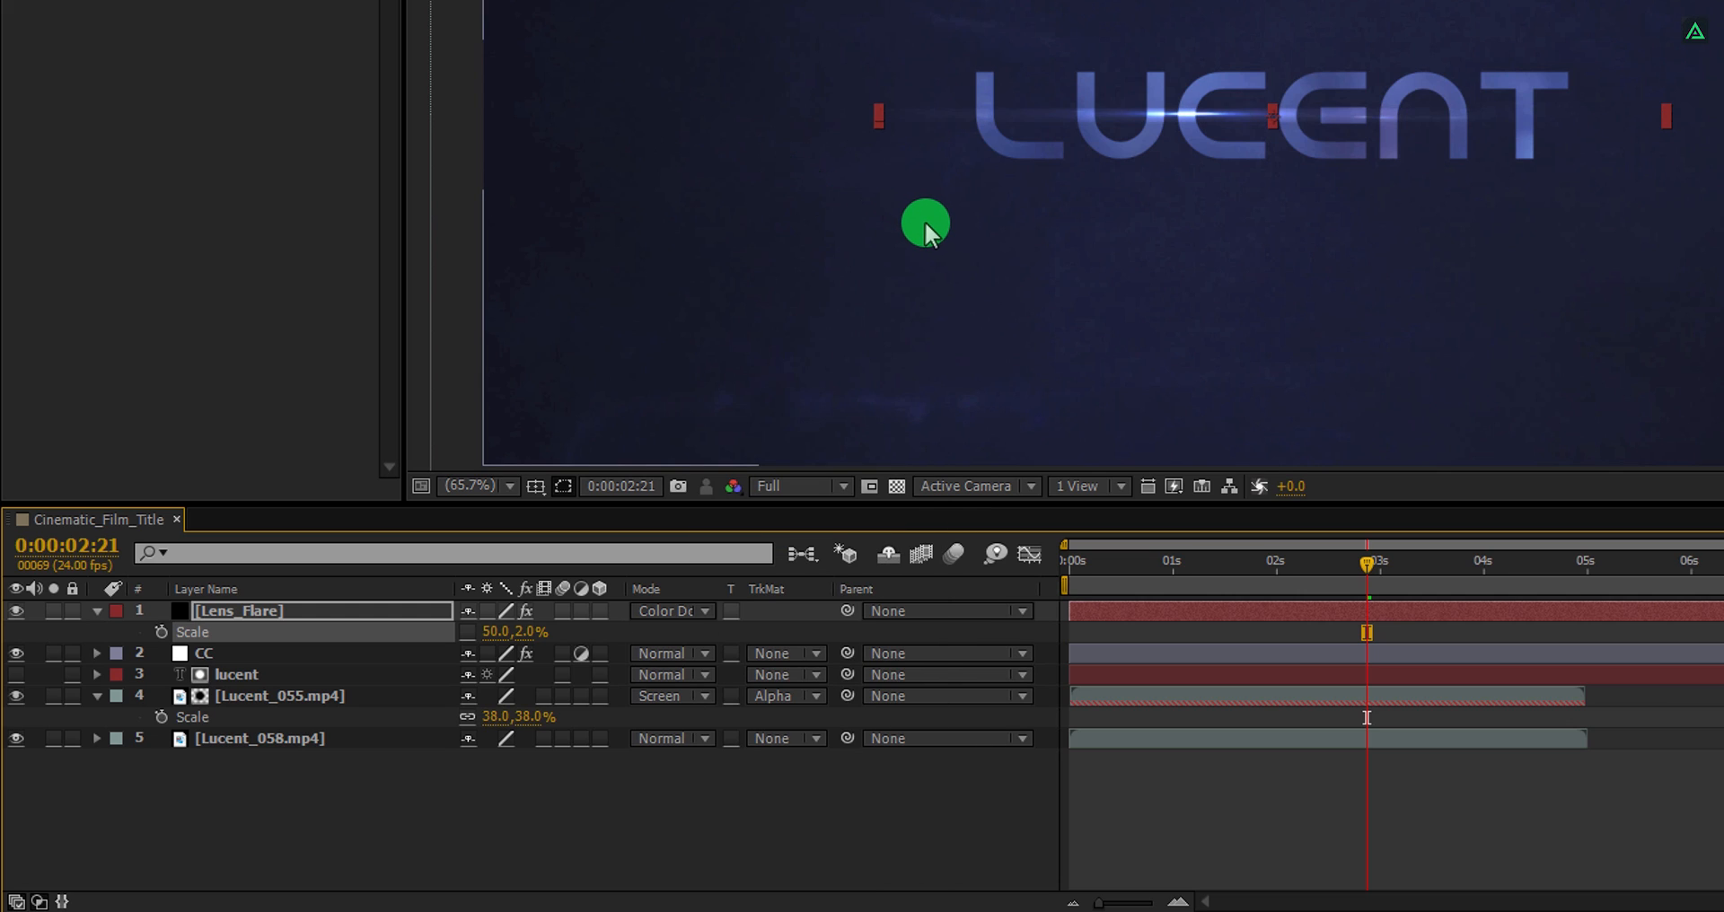
key(shift+Down)
key(shift+Down)
key(shift+Down)
key(shift+Down)
key(shift+Down)
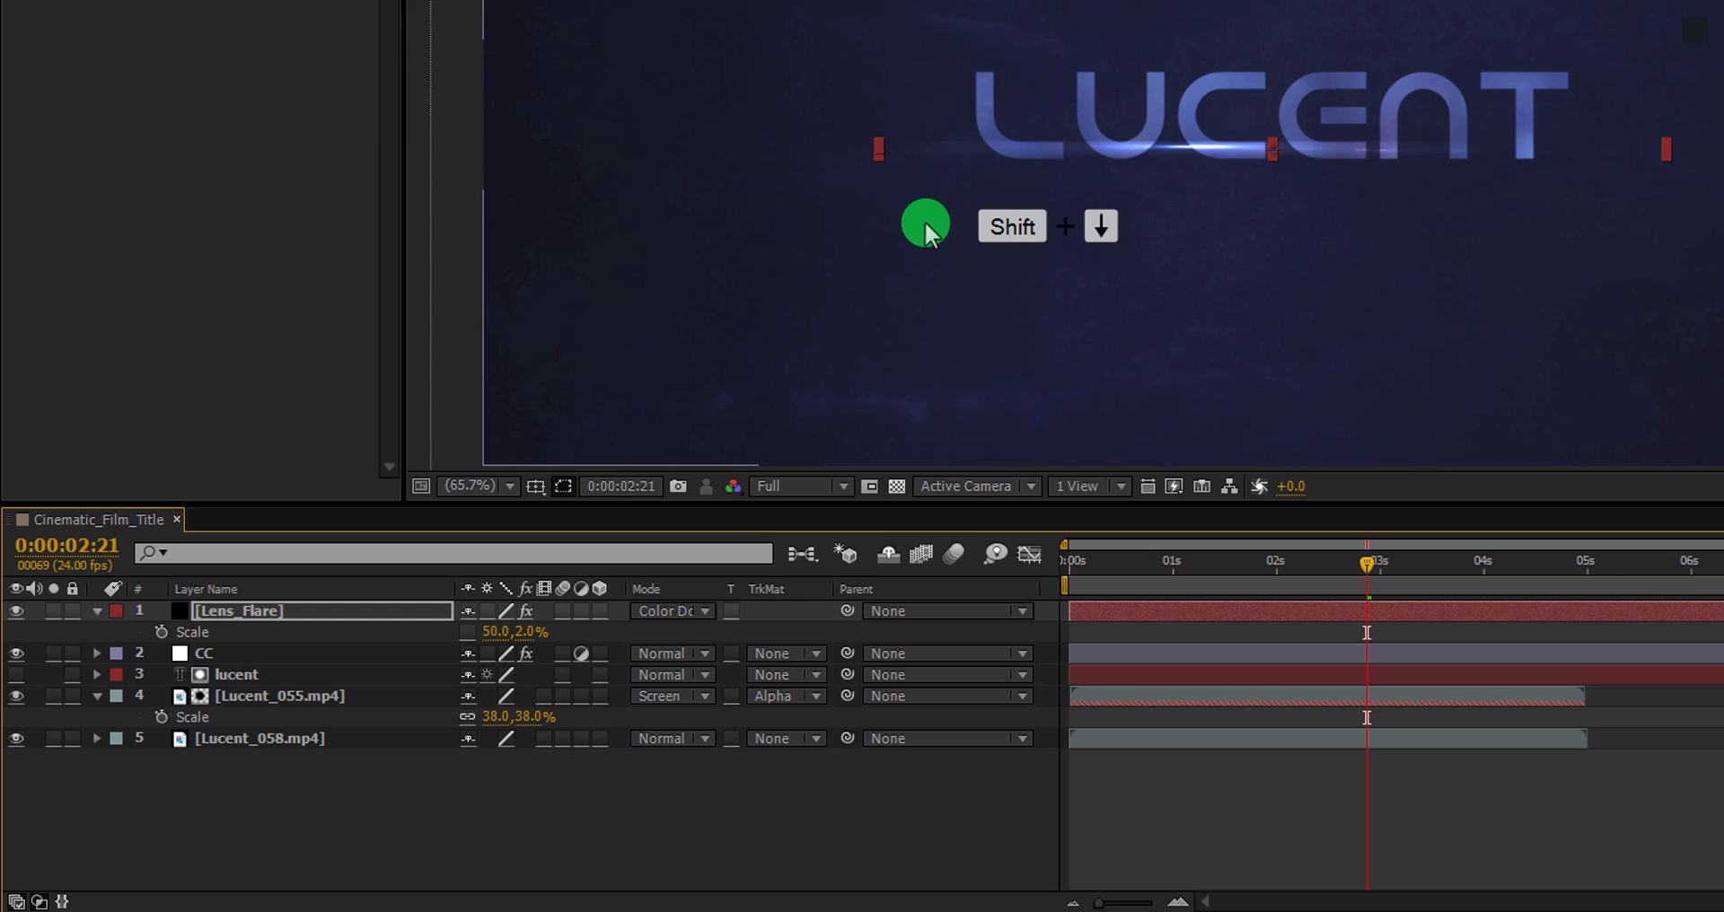
key(shift+Down)
key(shift+Down)
key(shift+Down)
key(shift+Up)
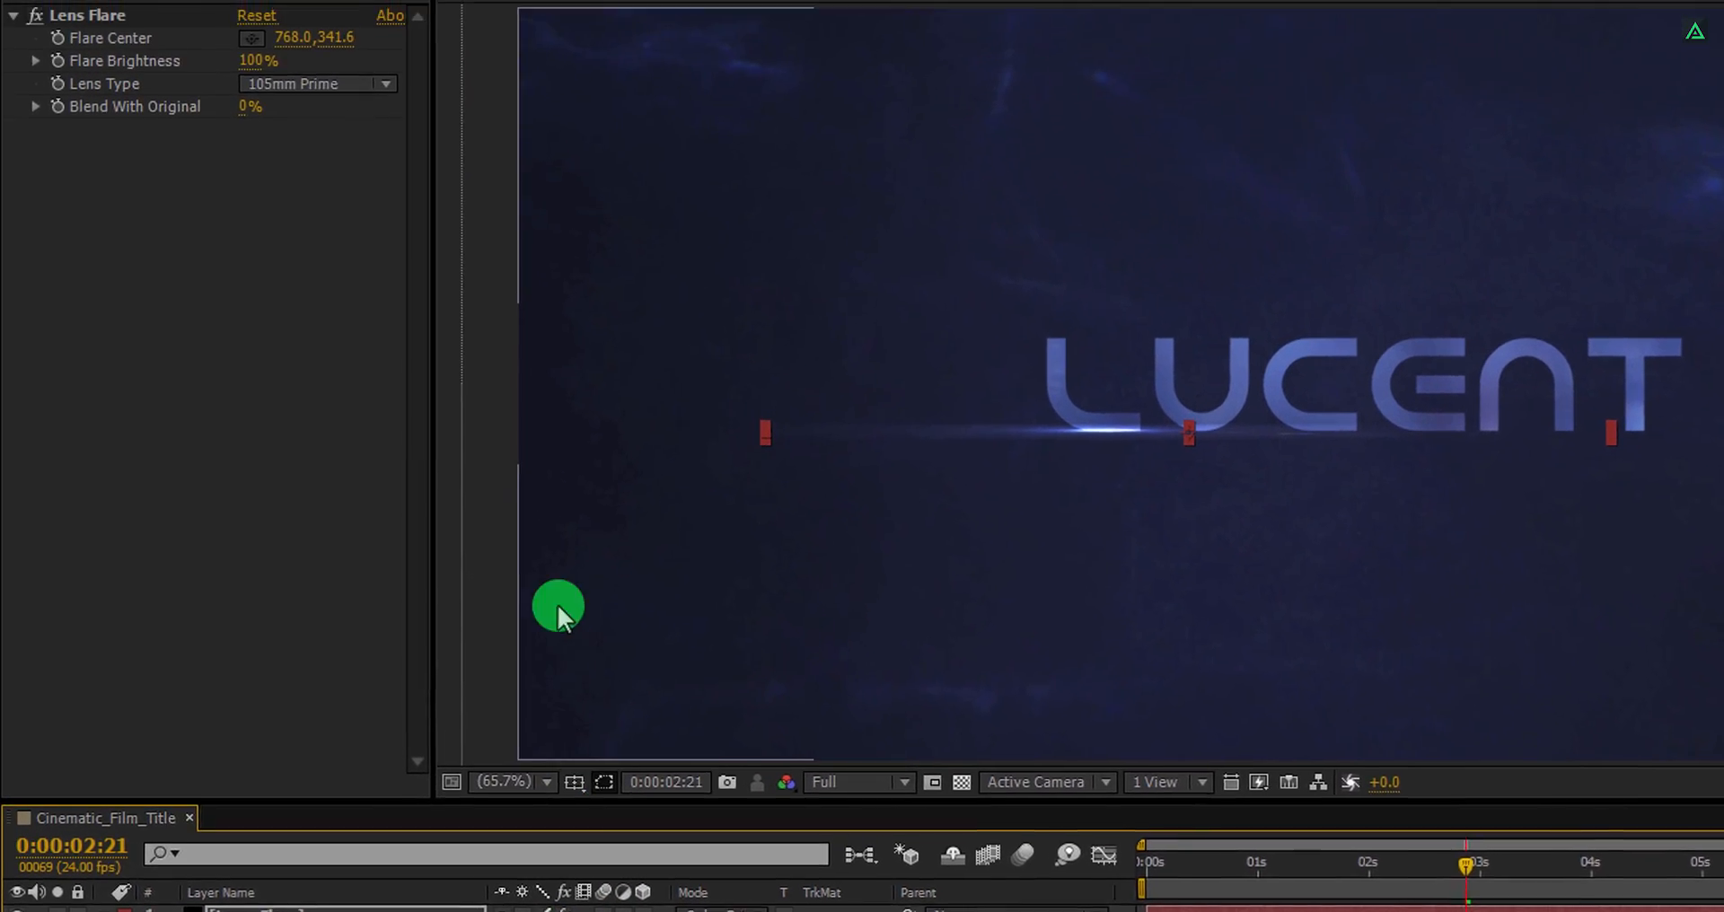
Set the Lens Flare's Flare Brightness to 75%.
click(253, 60)
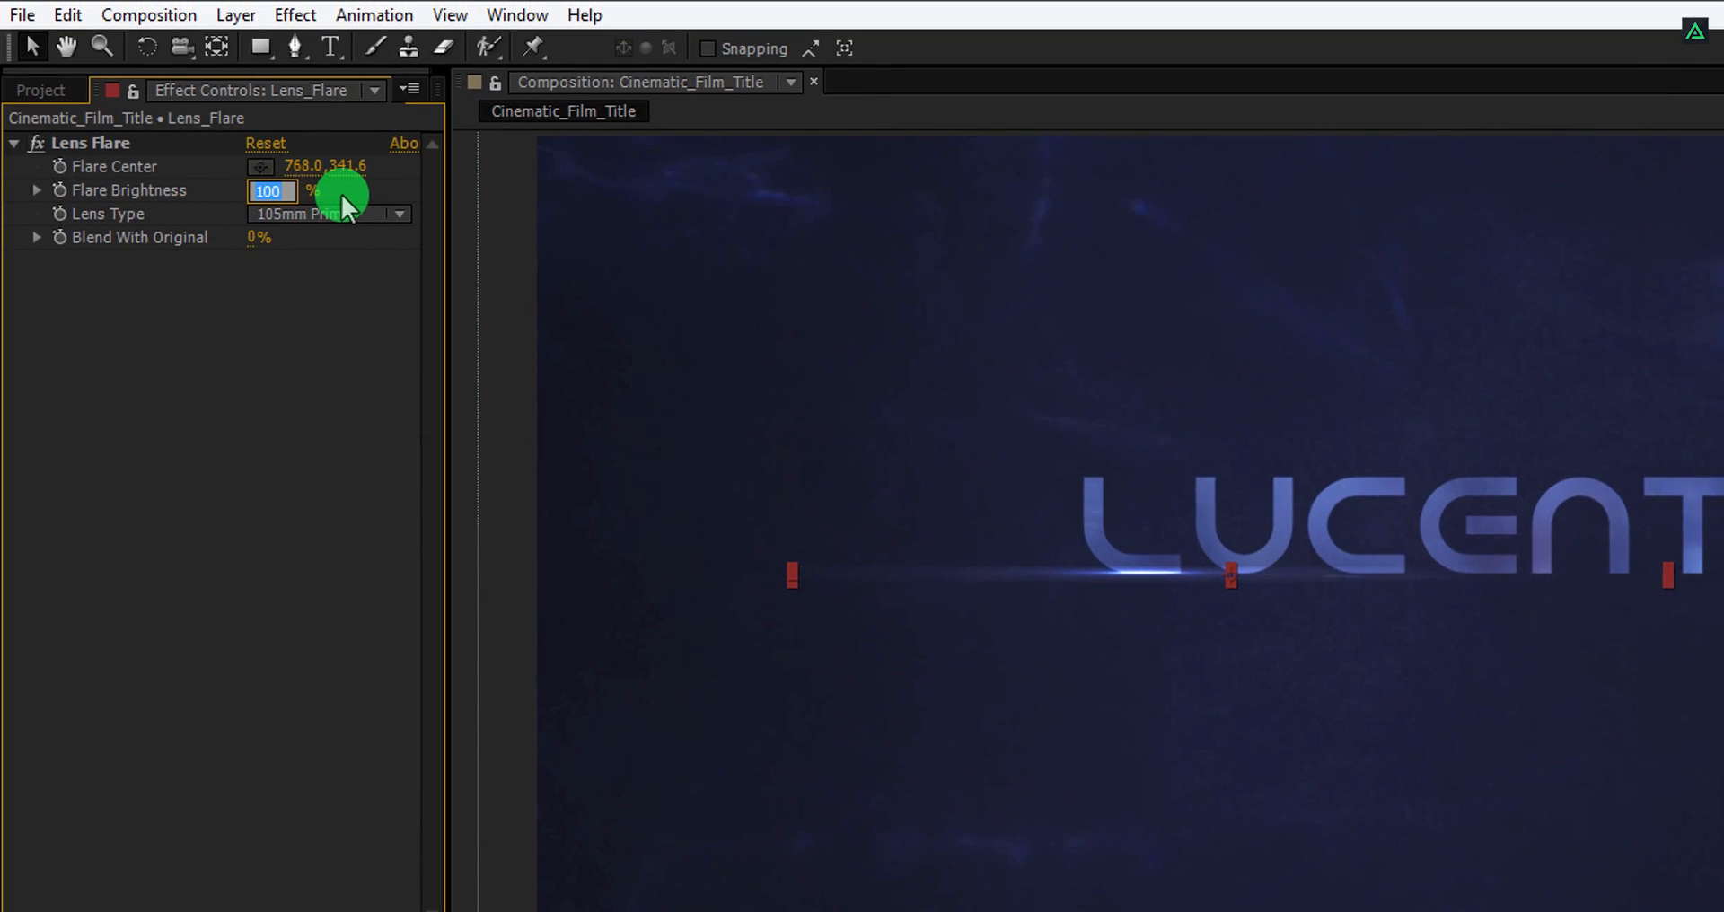
key(Return)
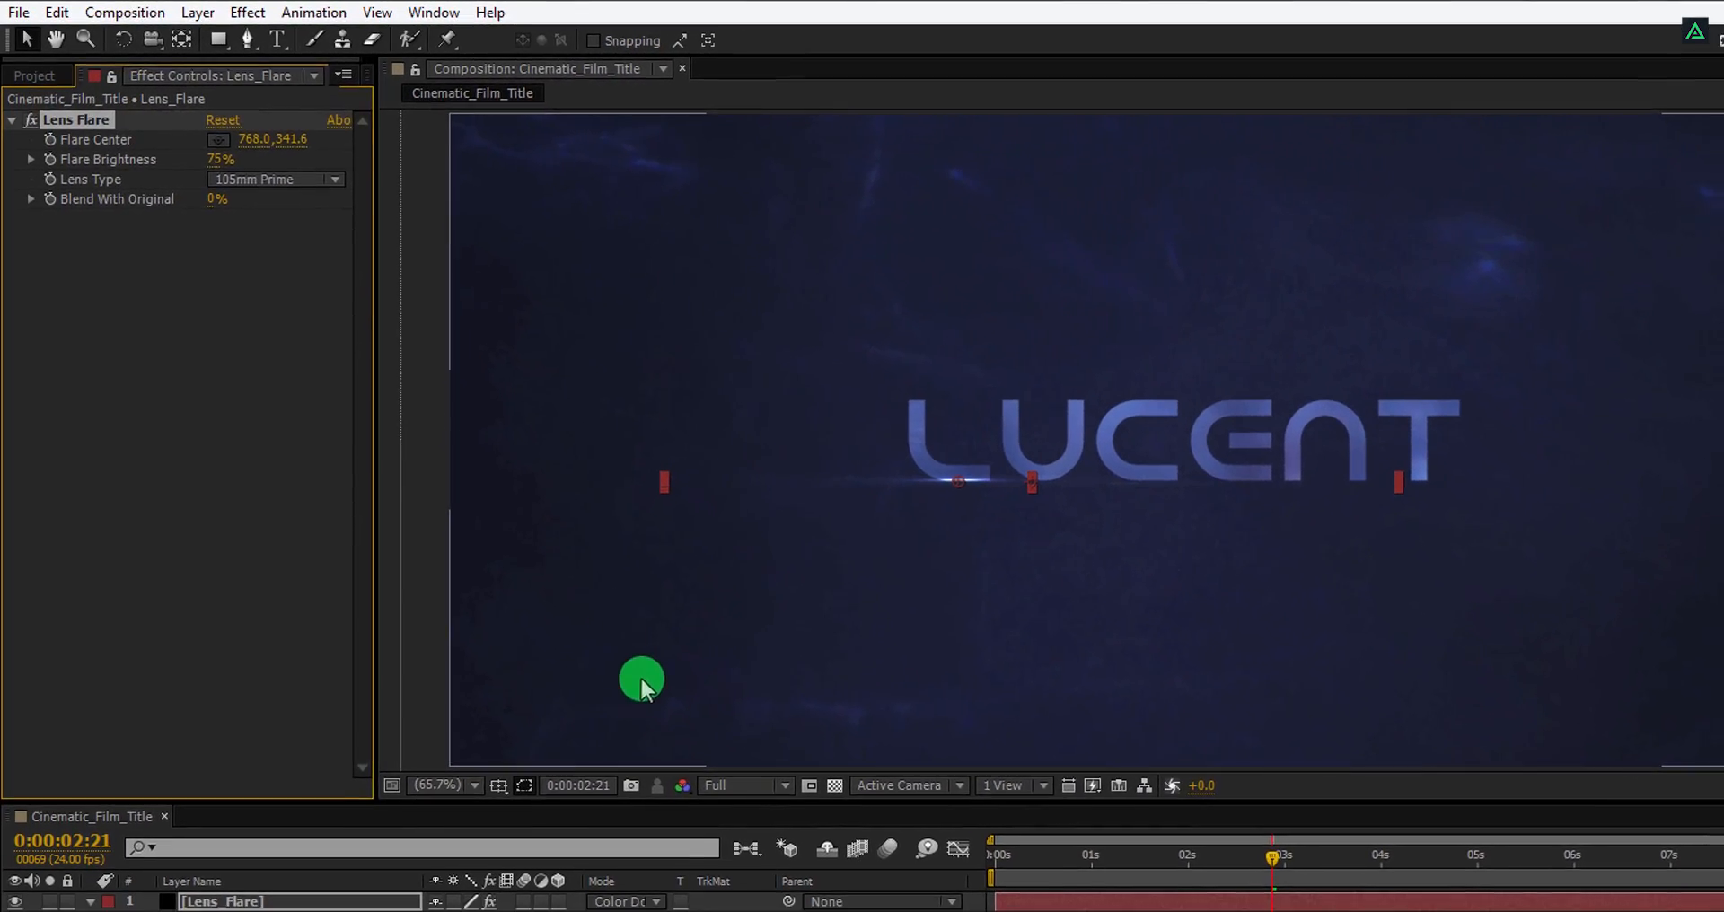
drag(996, 848, 1243, 863)
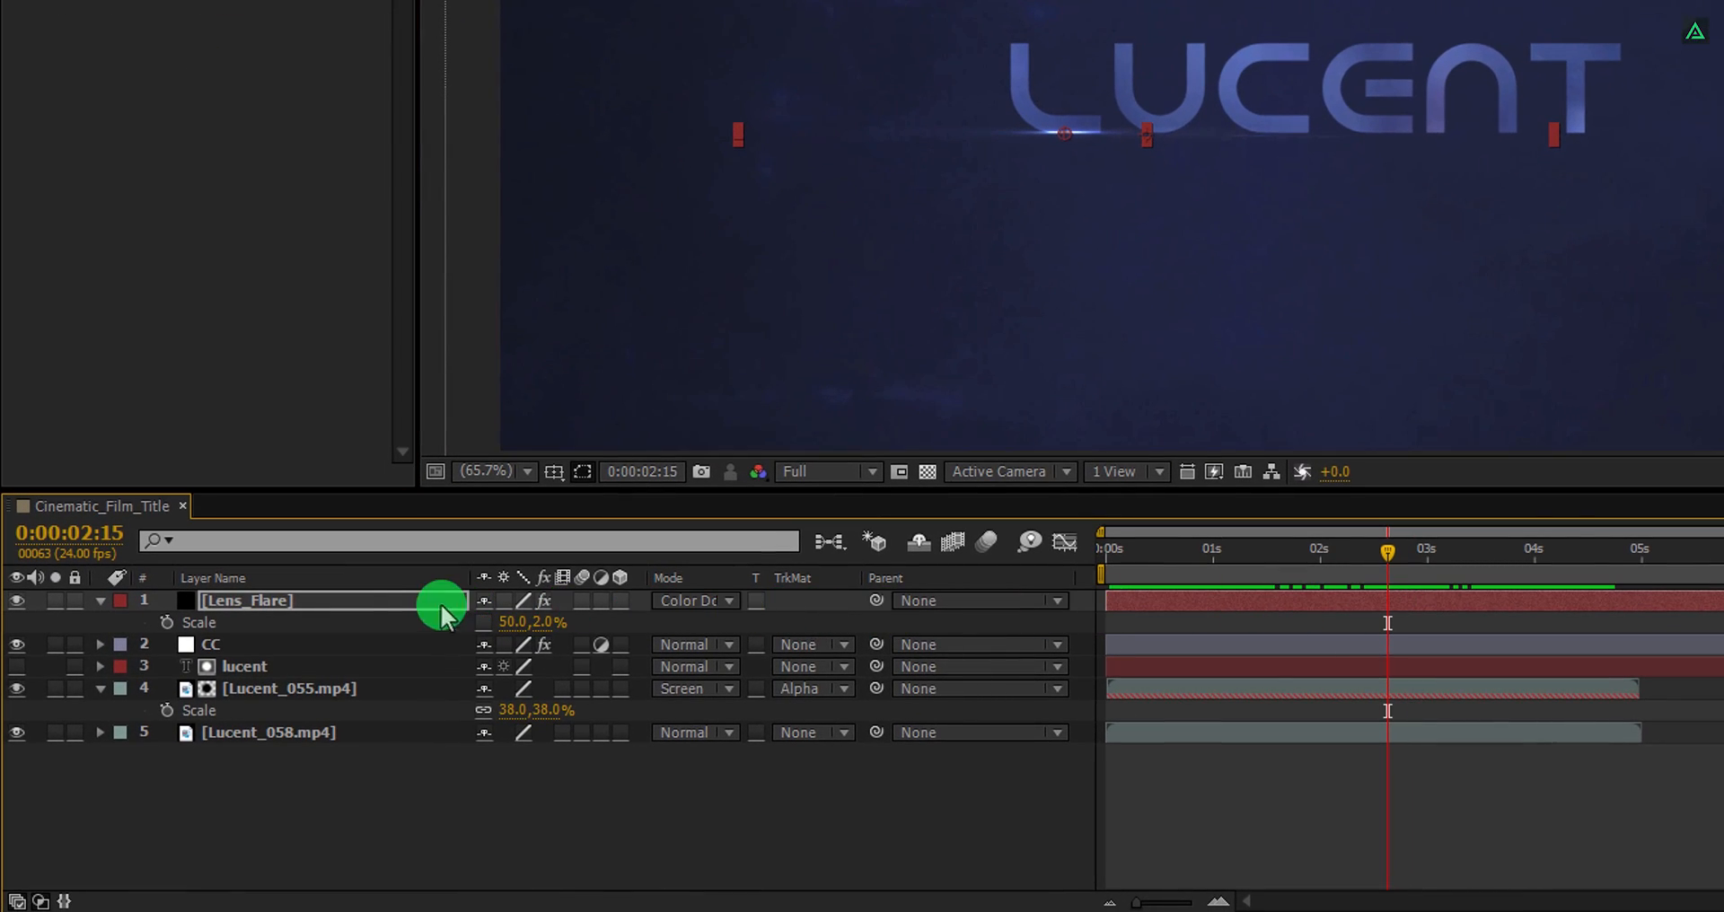
Duplicate the Lens_Flare layer and nudge the copy to a different height.
click(295, 596)
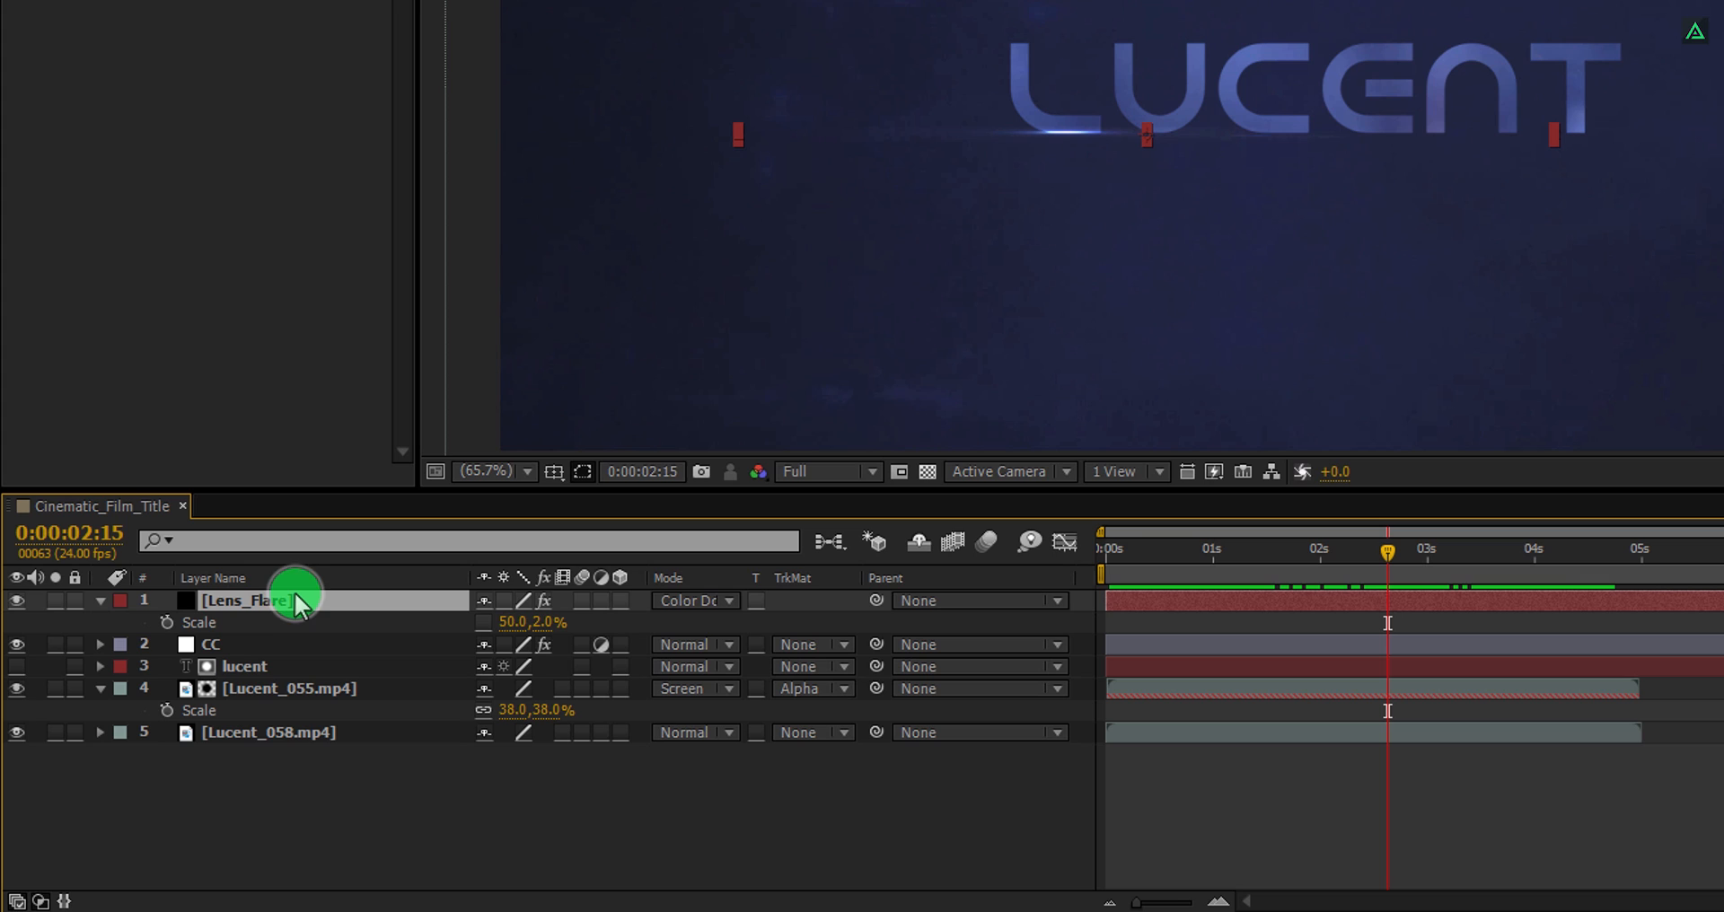
key(ctrl+d)
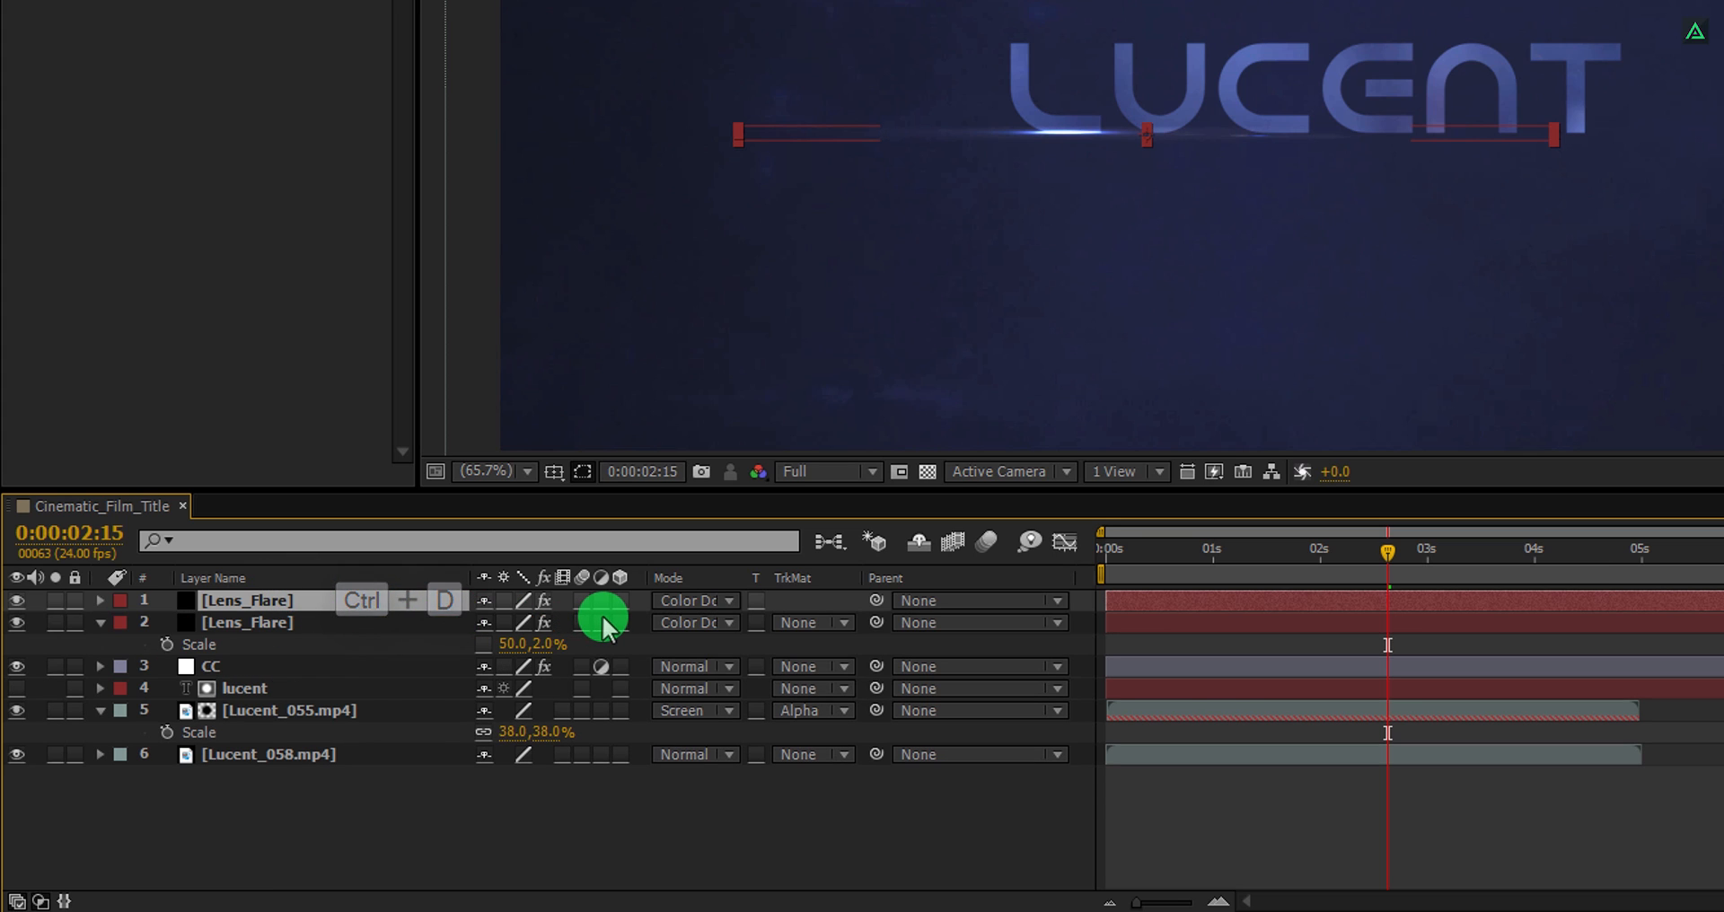
key(shift+Down)
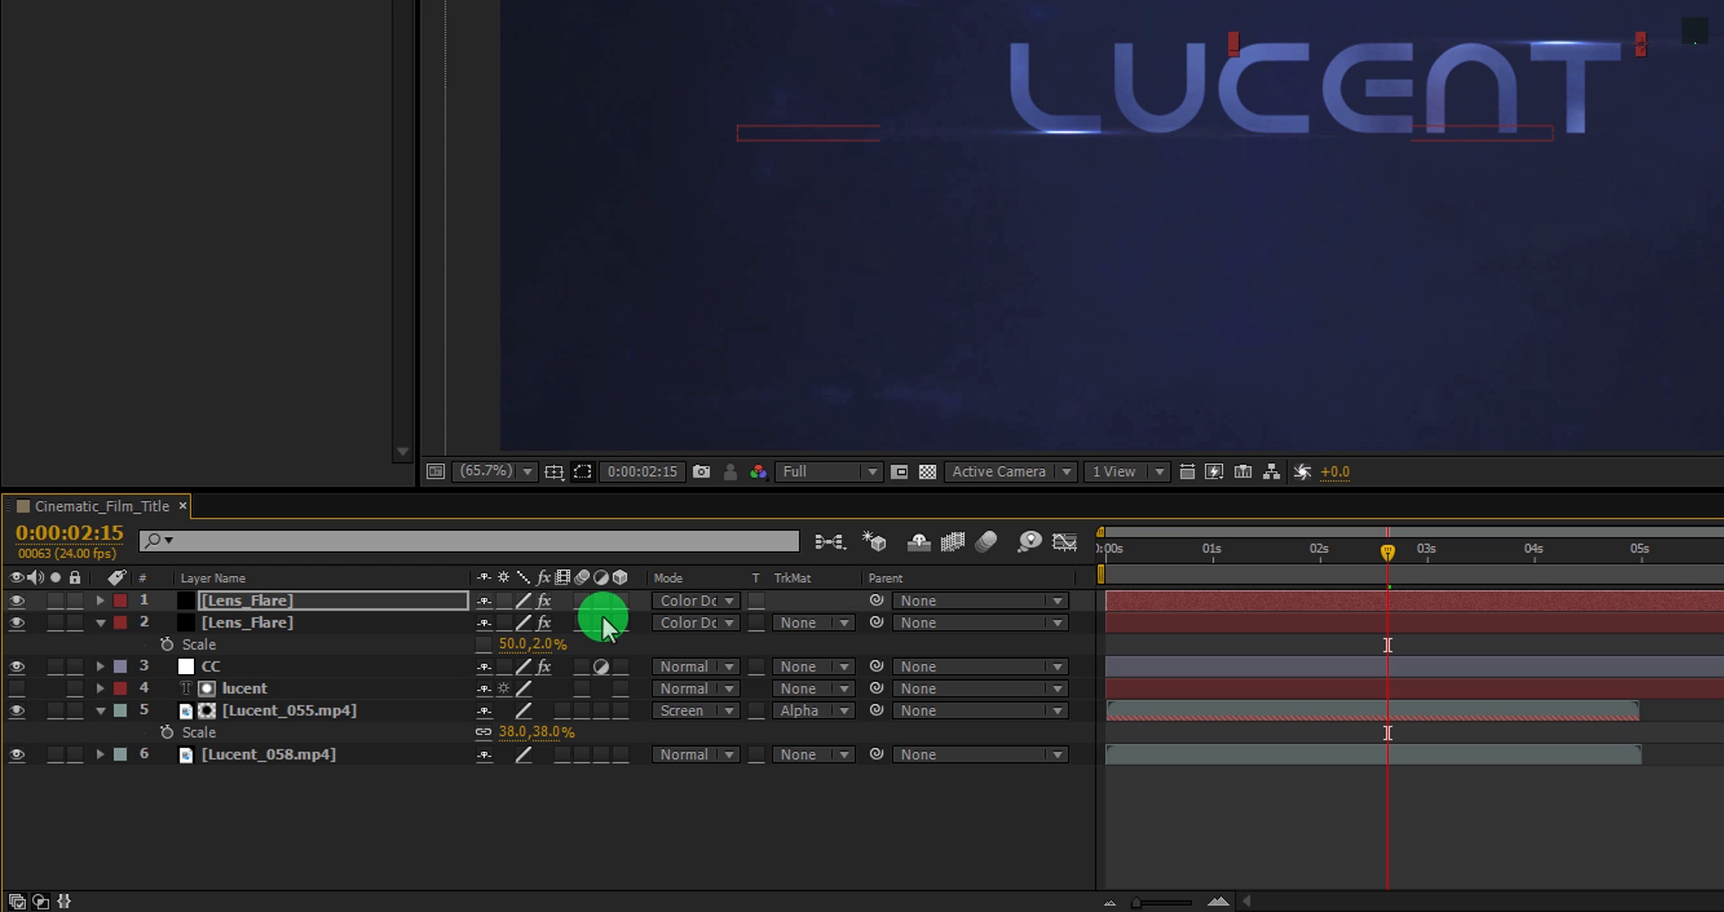
Preview the composition with both flare streaks.
key(KP_0)
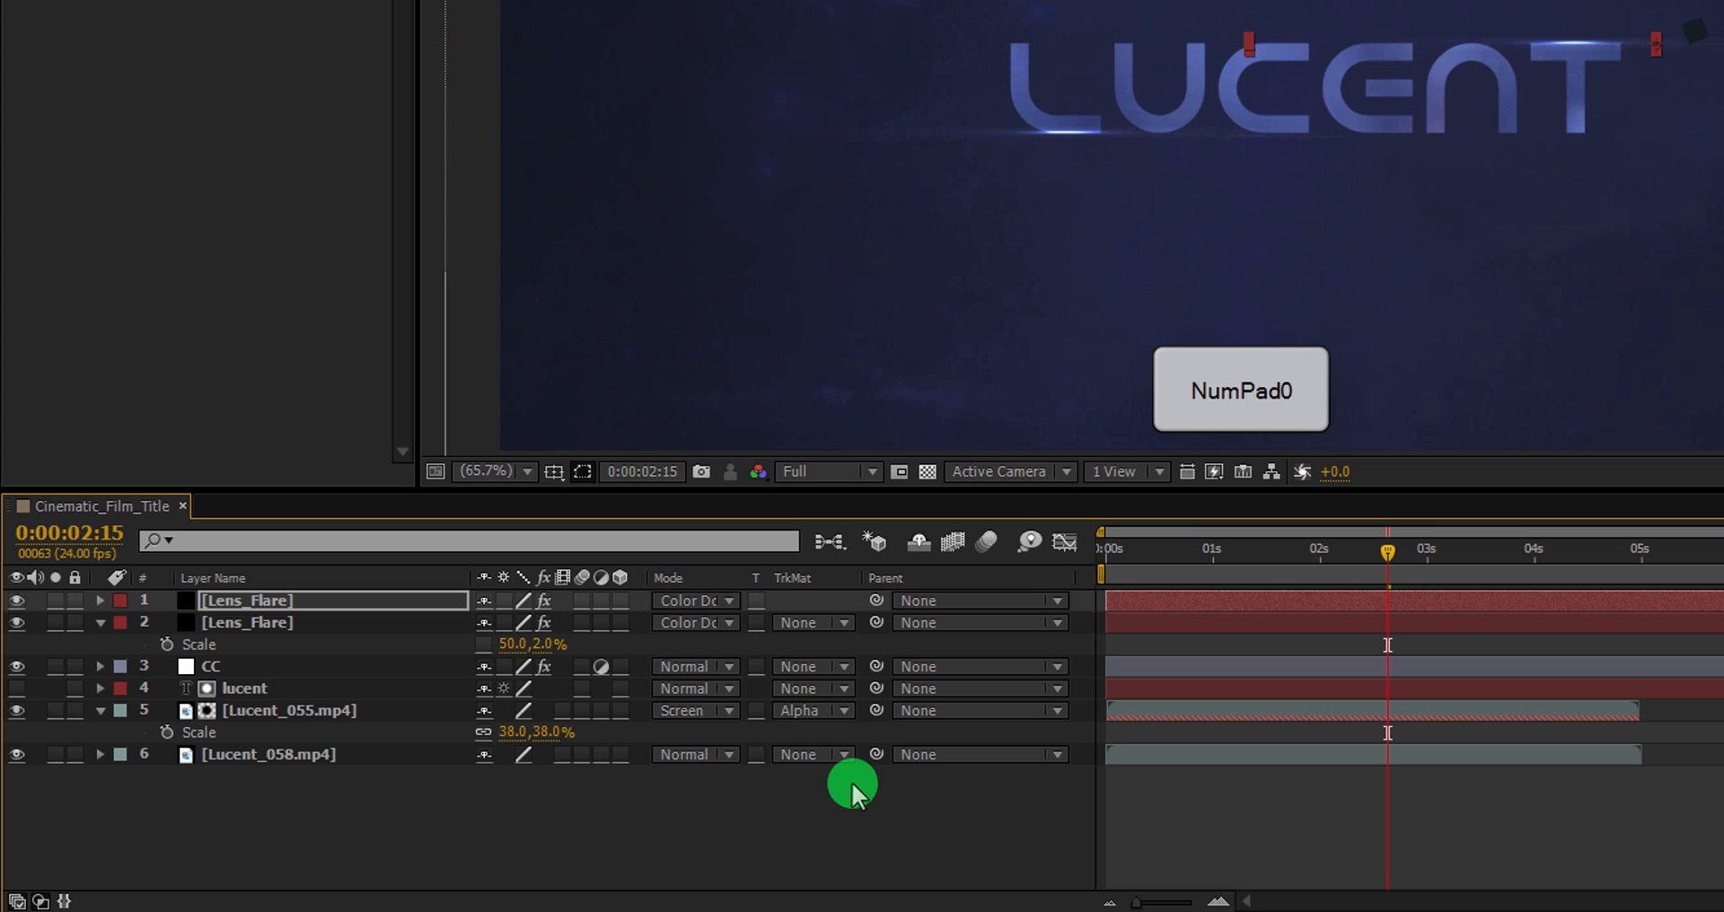
click(884, 826)
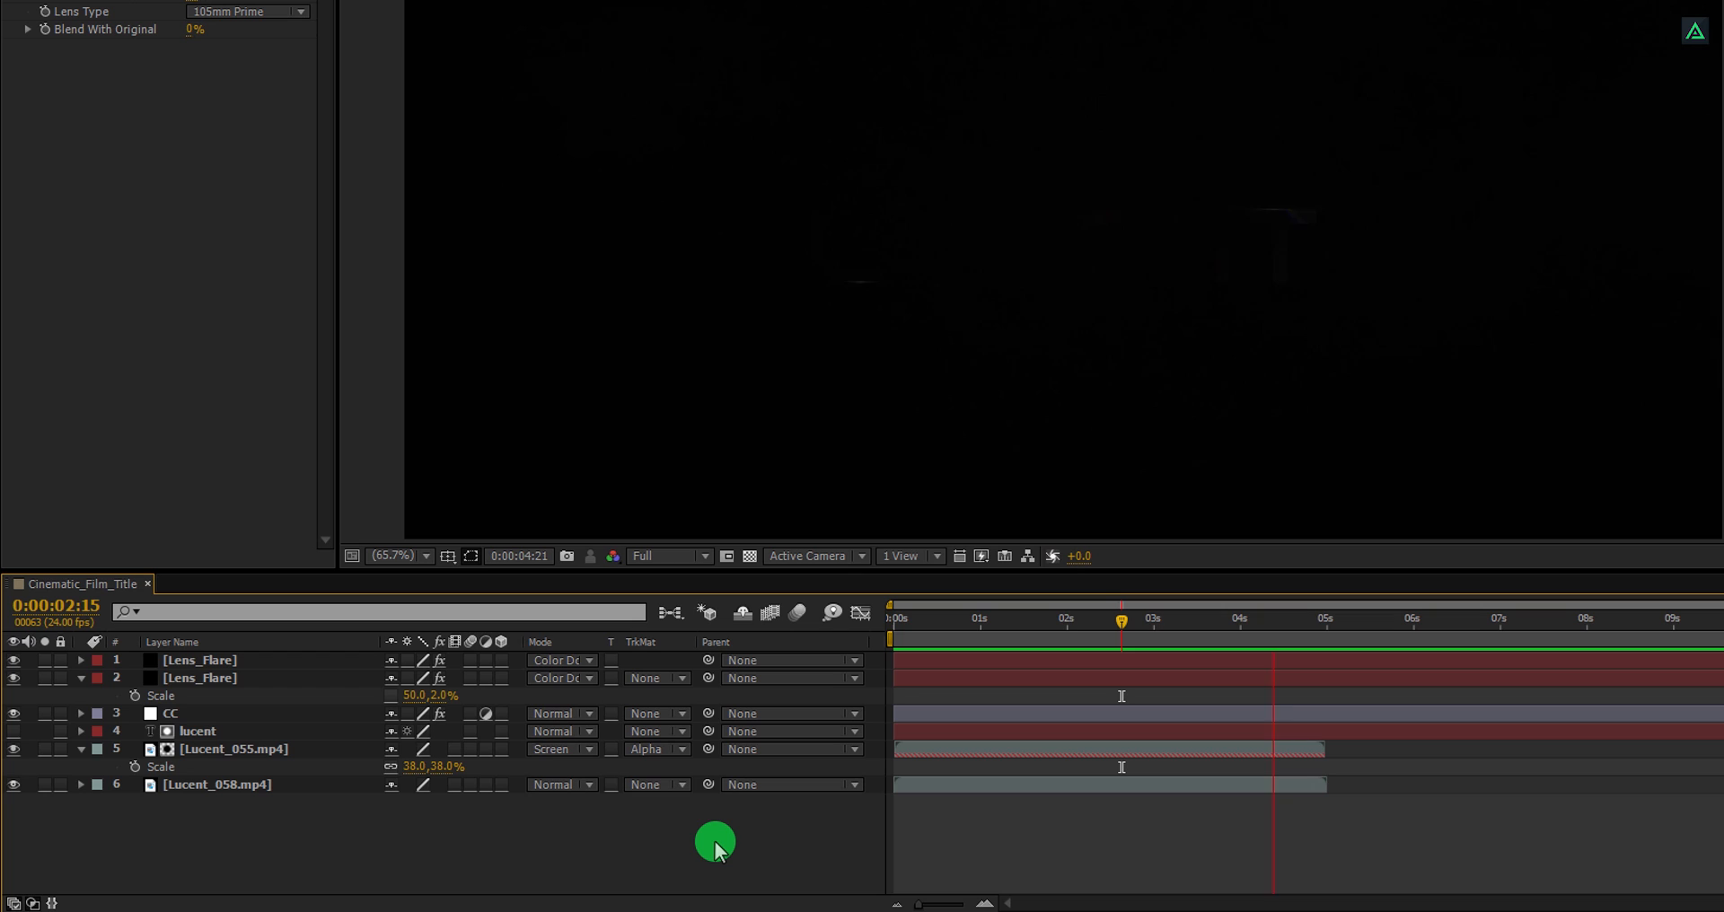
key(space)
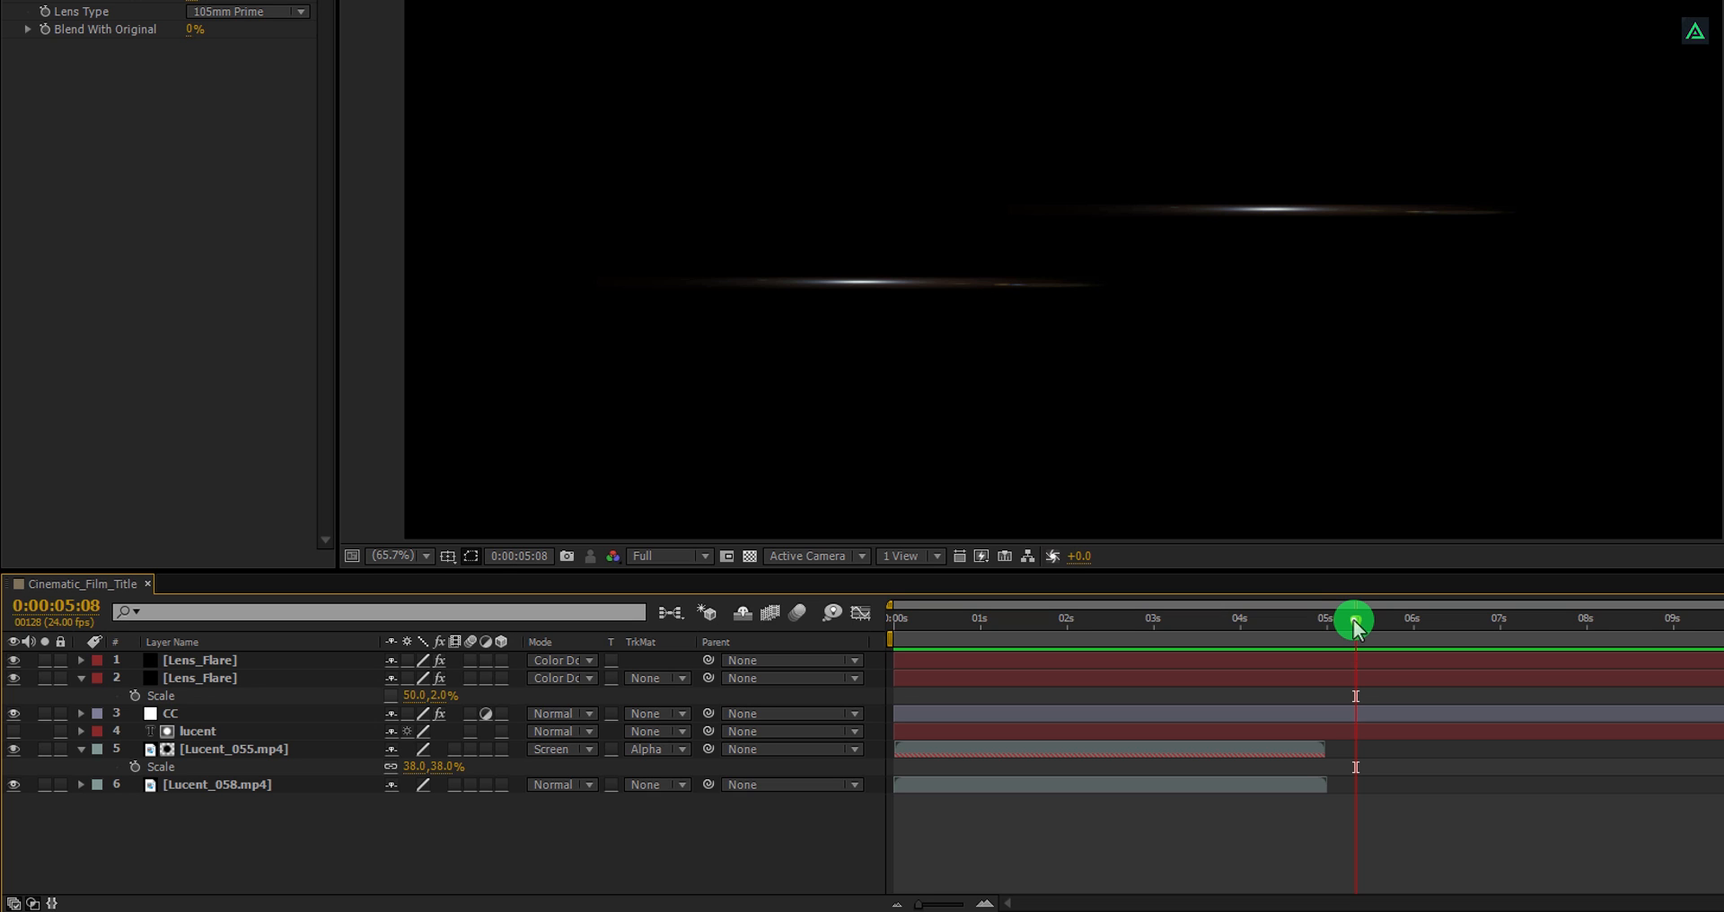
Split both Lens_Flare layers at 0:00:04:23 and delete the parts after that time.
drag(1354, 622, 1321, 632)
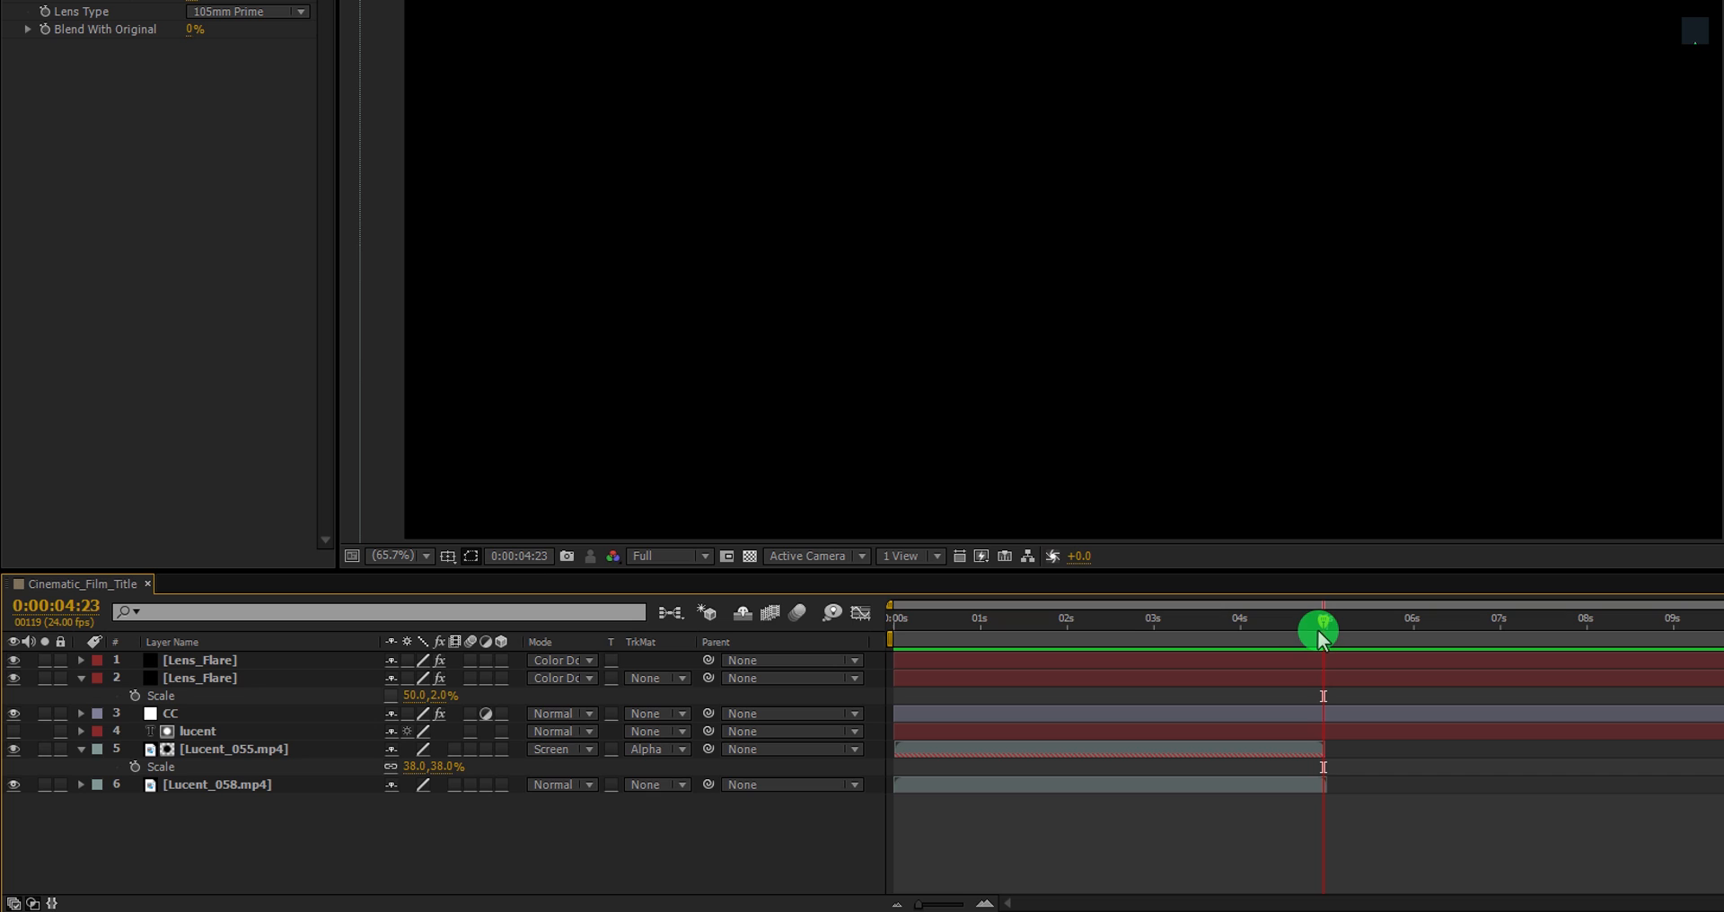
click(1331, 658)
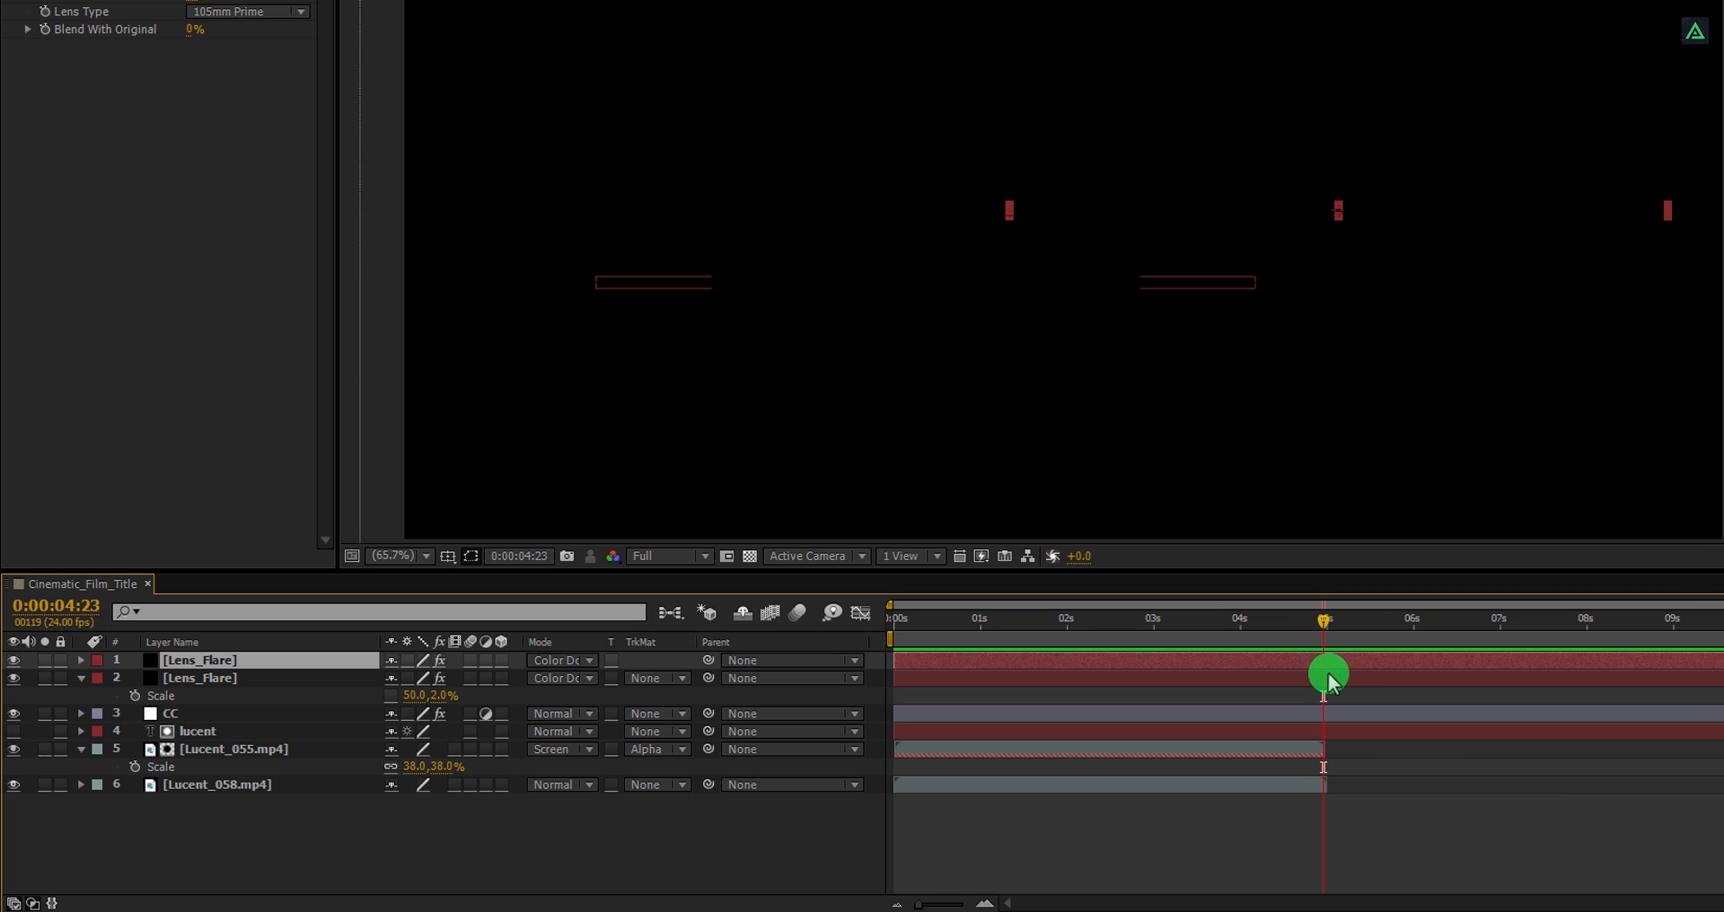
shift+click(1330, 680)
key(ctrl+shift+d)
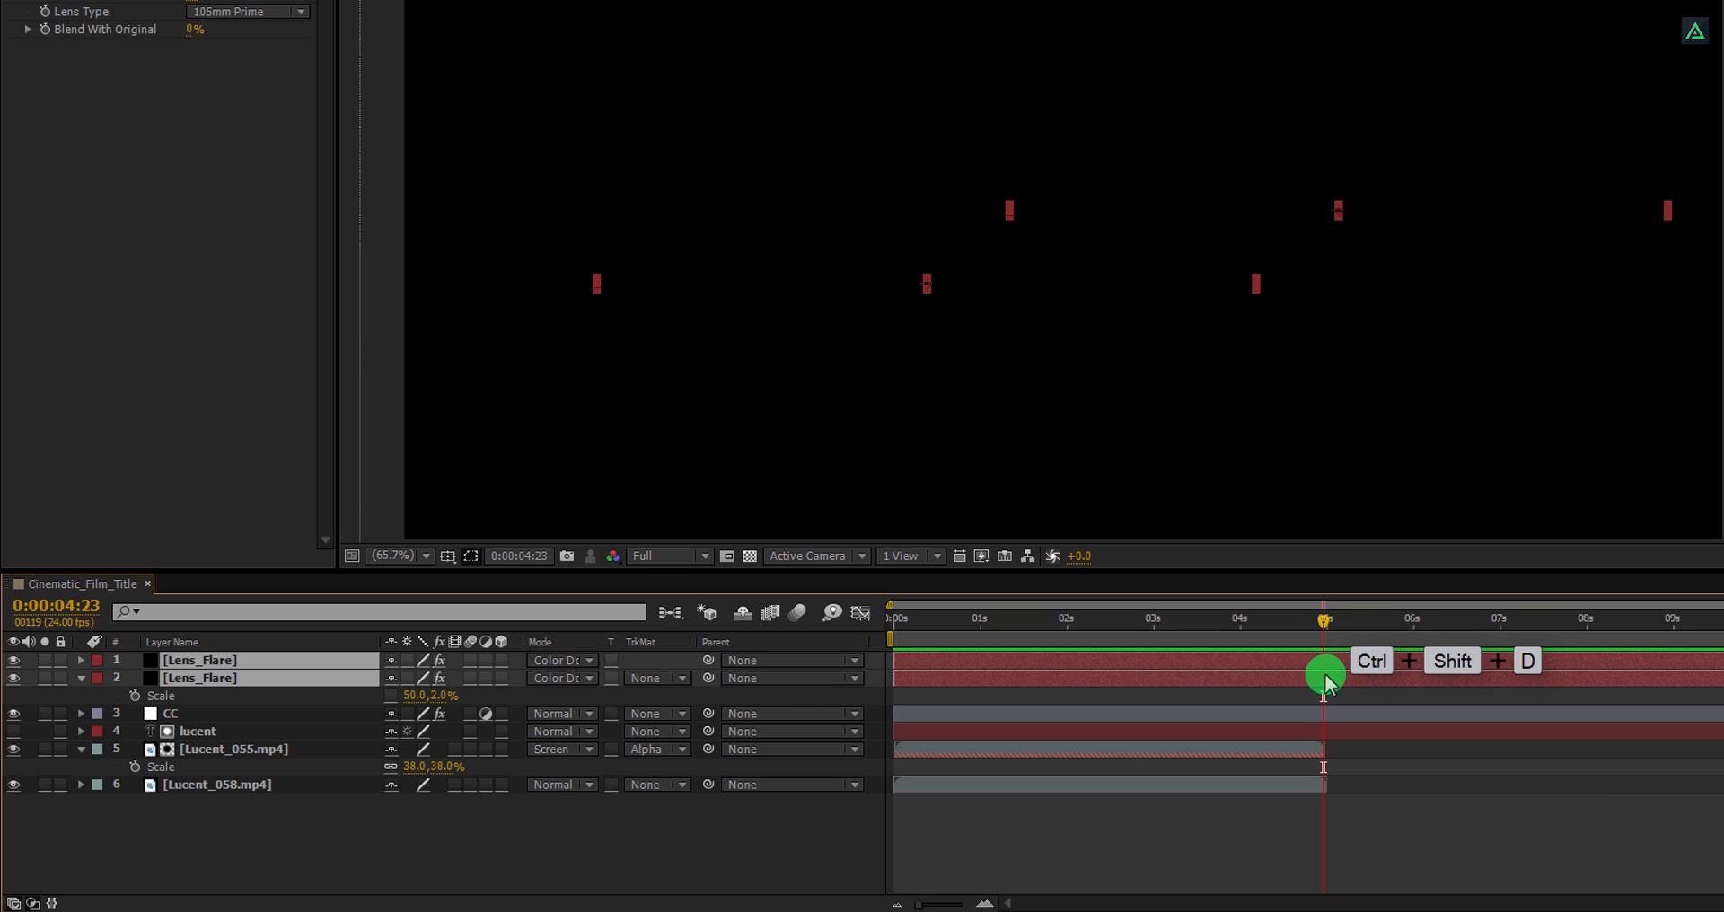
key(Delete)
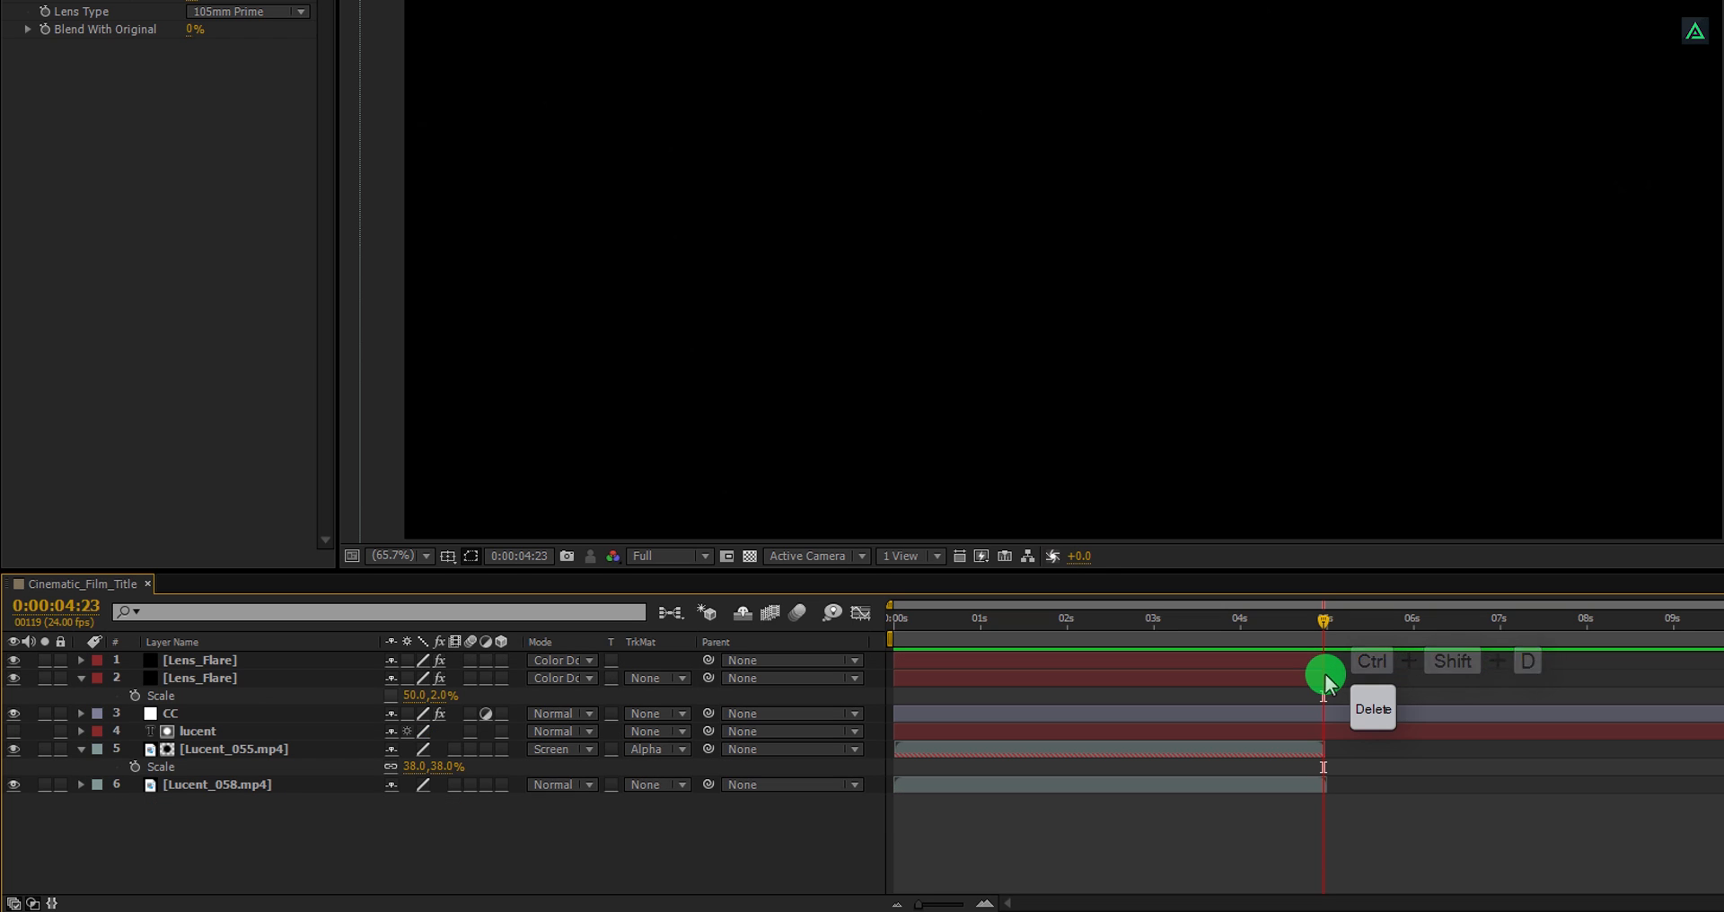
Set the work area end at 0:00:04:23 and preview the composition.
key(n)
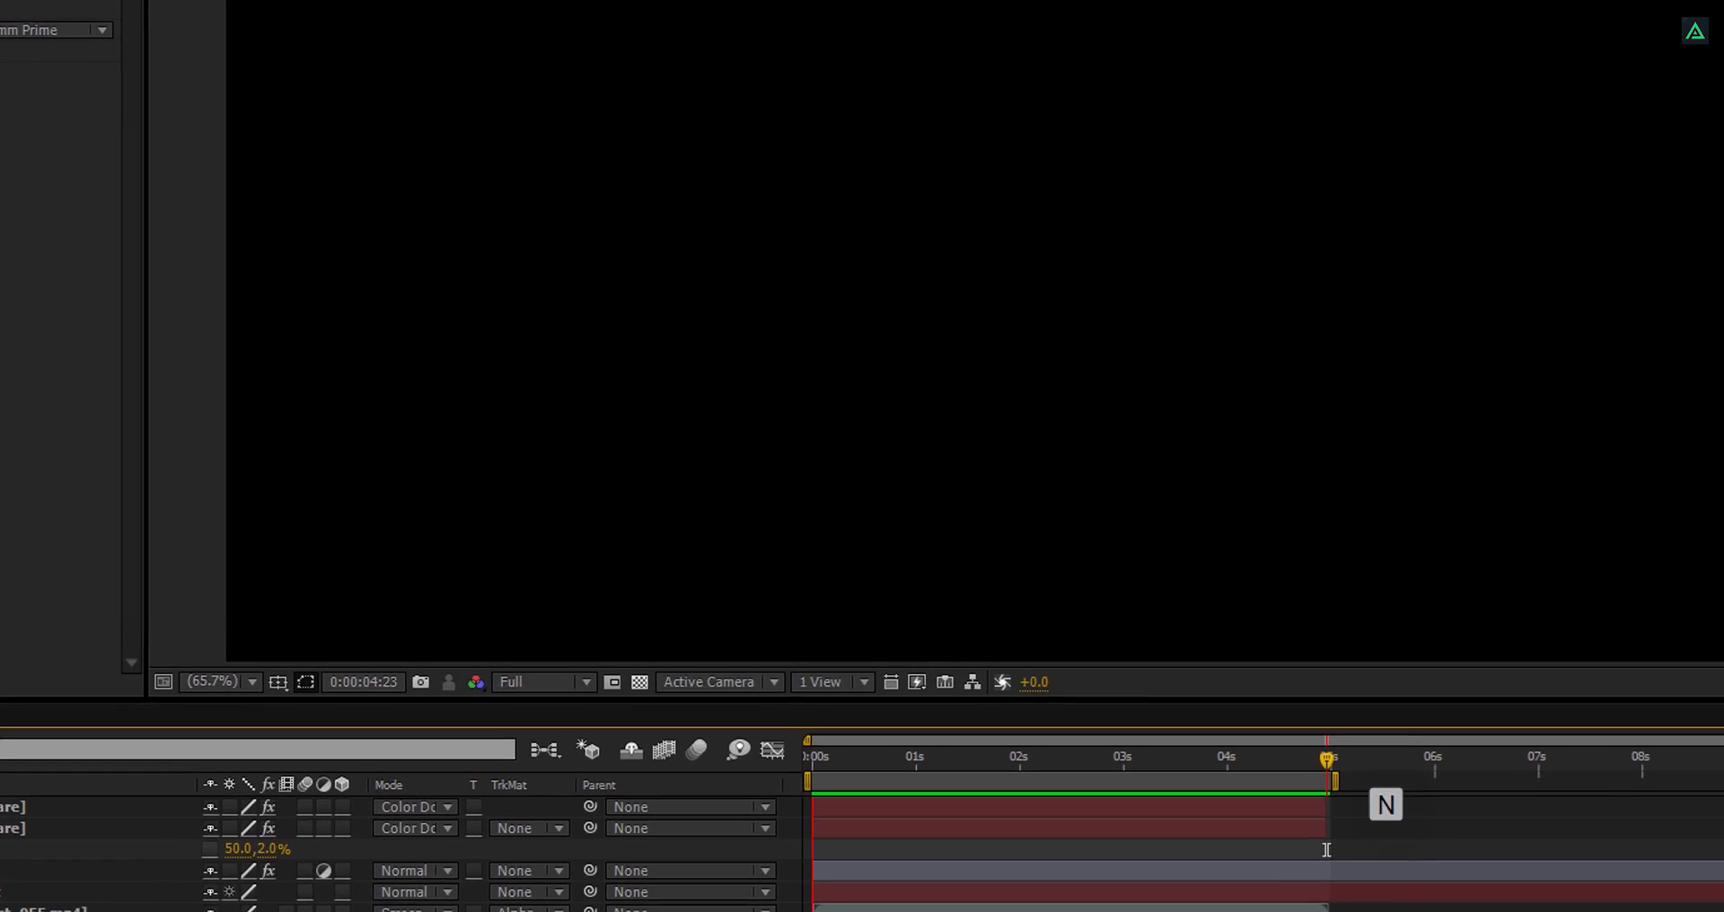
key(KP_0)
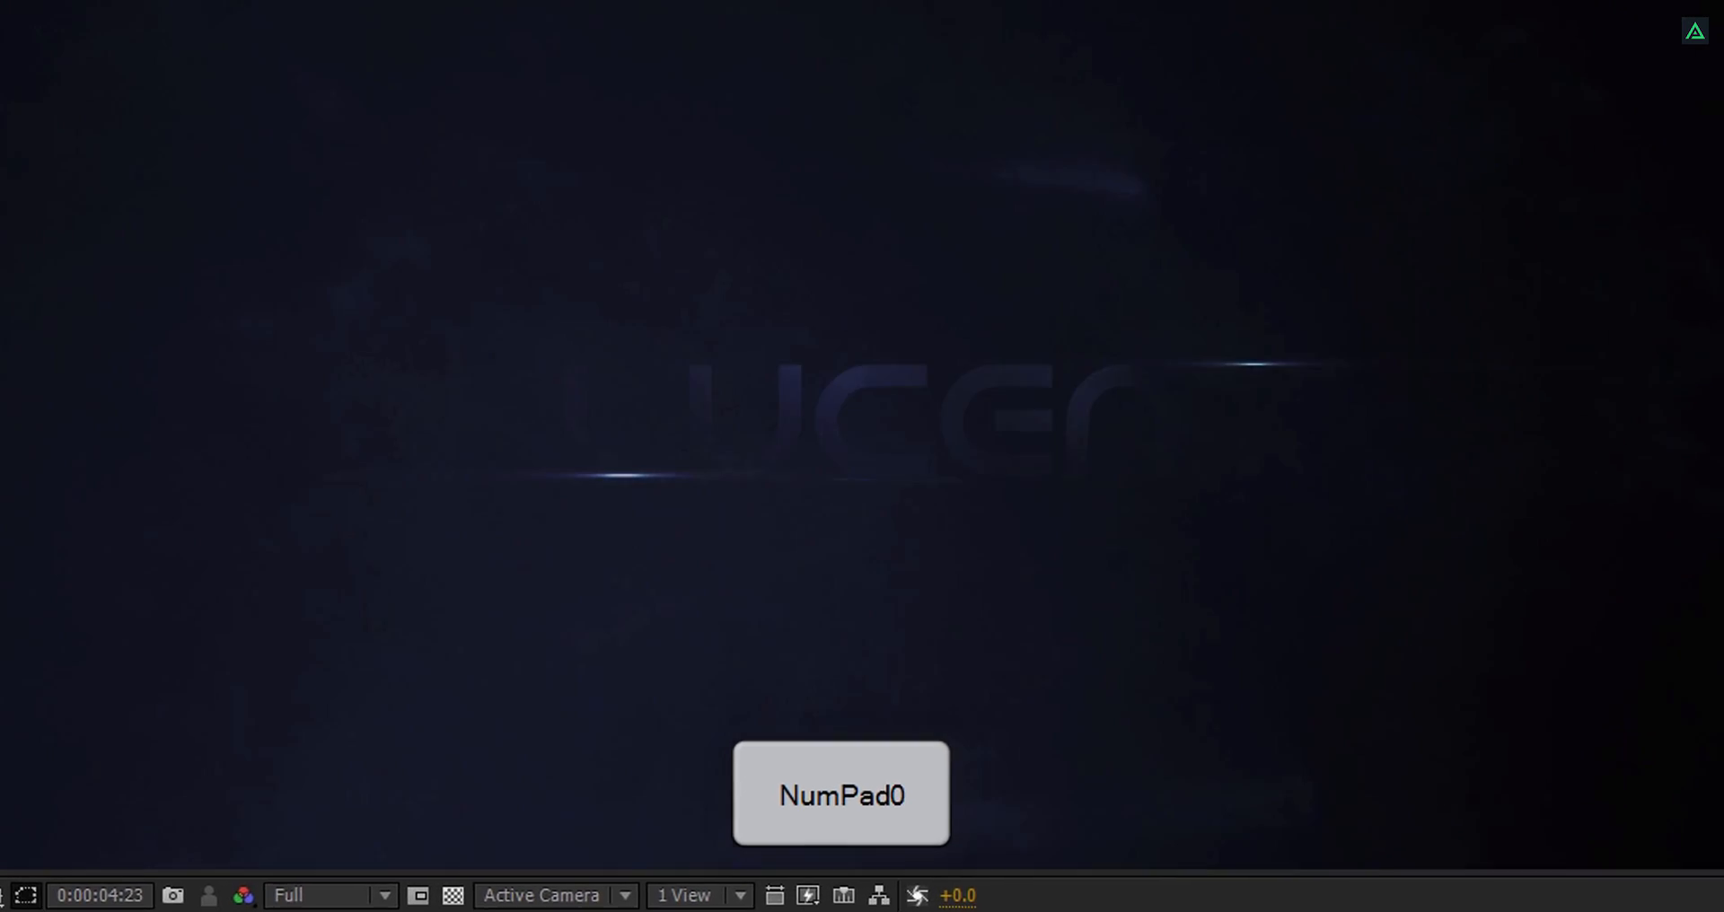